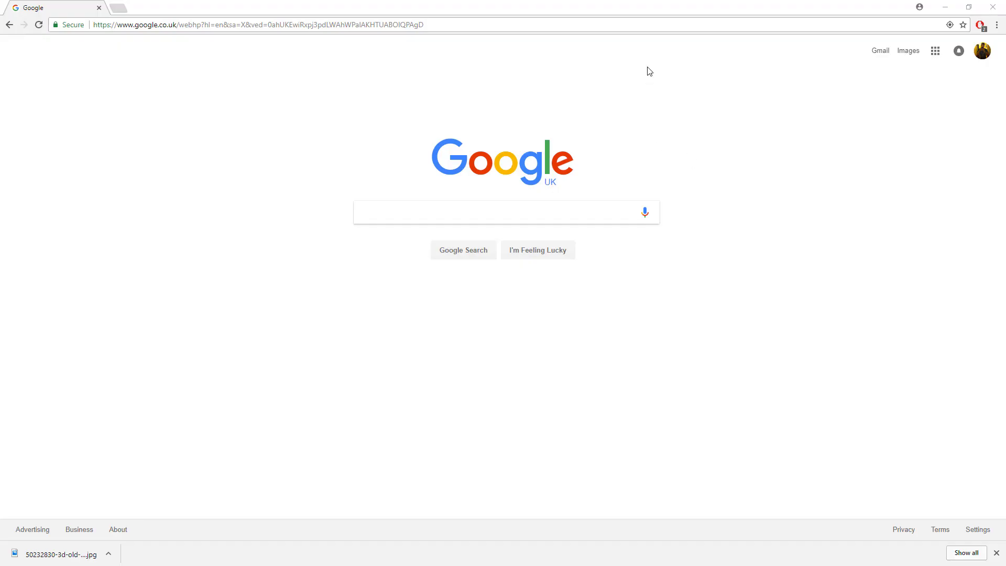
# Search Google for "crate" and show the image results
pyautogui.click(613, 211)
pyautogui.write('a')
pyautogui.press('BackSpace')
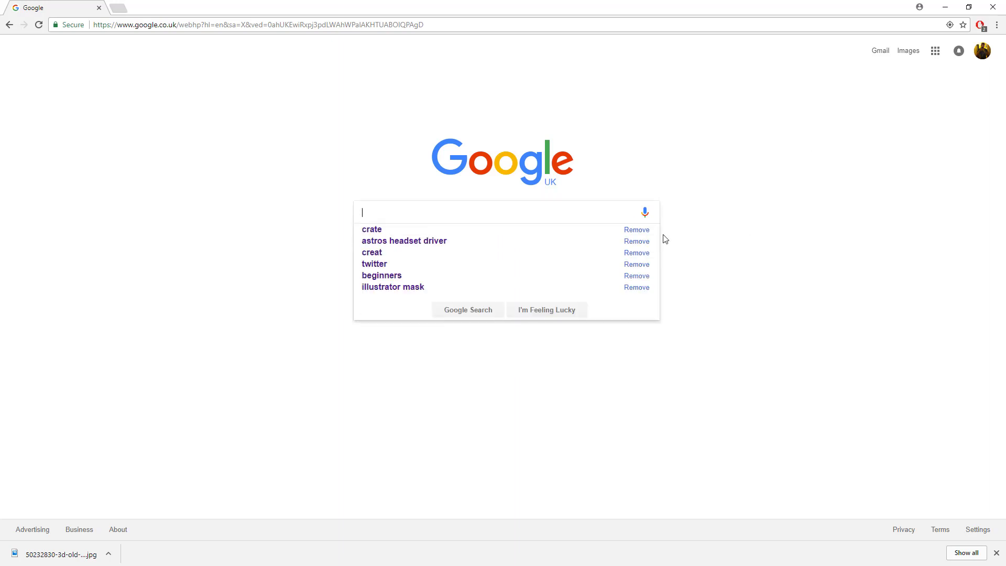
pyautogui.write('cate')
pyautogui.press('BackSpace')
pyautogui.press('BackSpace')
pyautogui.press('BackSpace')
pyautogui.write('rate')
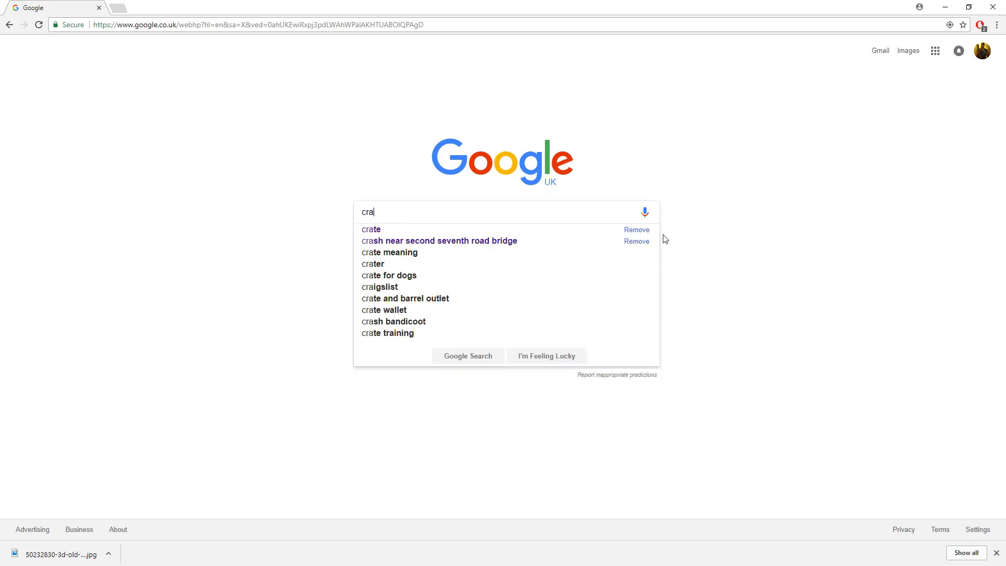
pyautogui.press('Return')
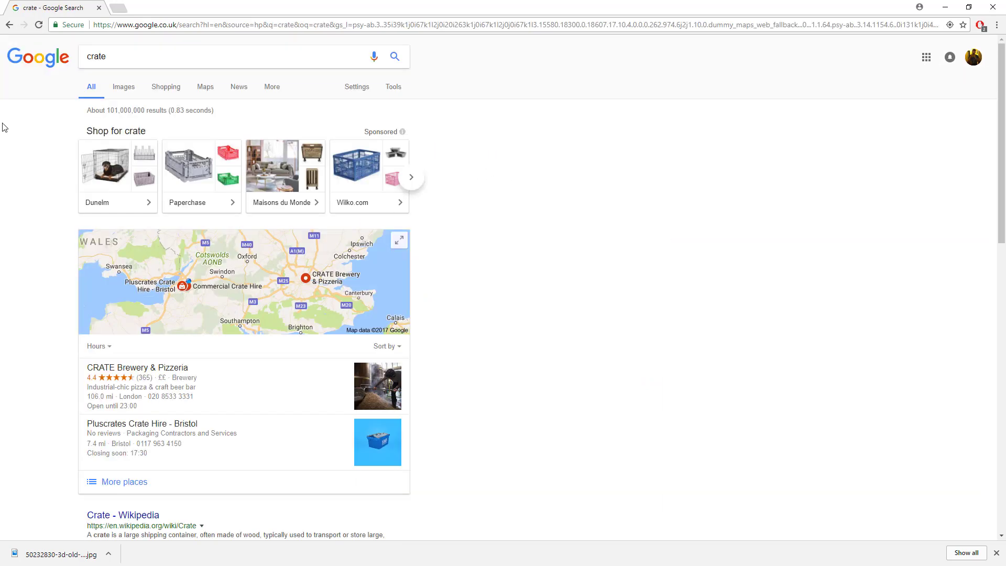
pyautogui.click(120, 86)
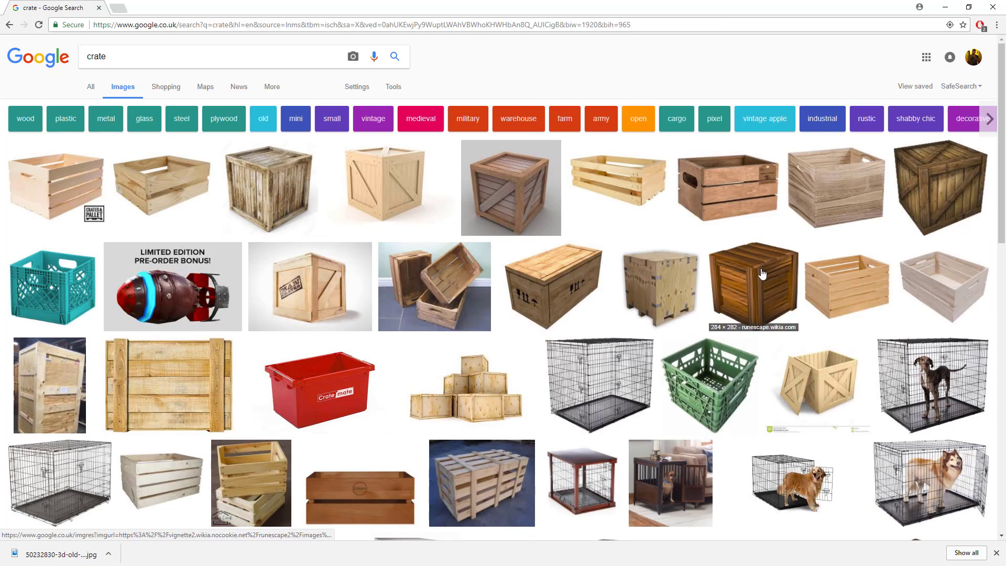
# Browse the crate pictures and open the preview of the old wooden plank crate on a white background
pyautogui.scroll(-5, 758, 278)
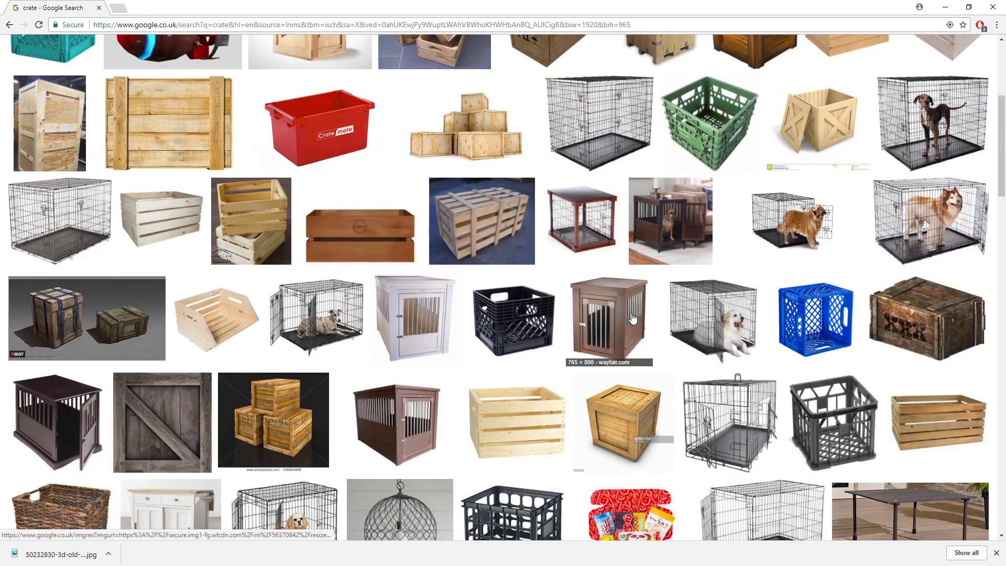
pyautogui.scroll(-2, 550, 383)
pyautogui.scroll(8, 471, 380)
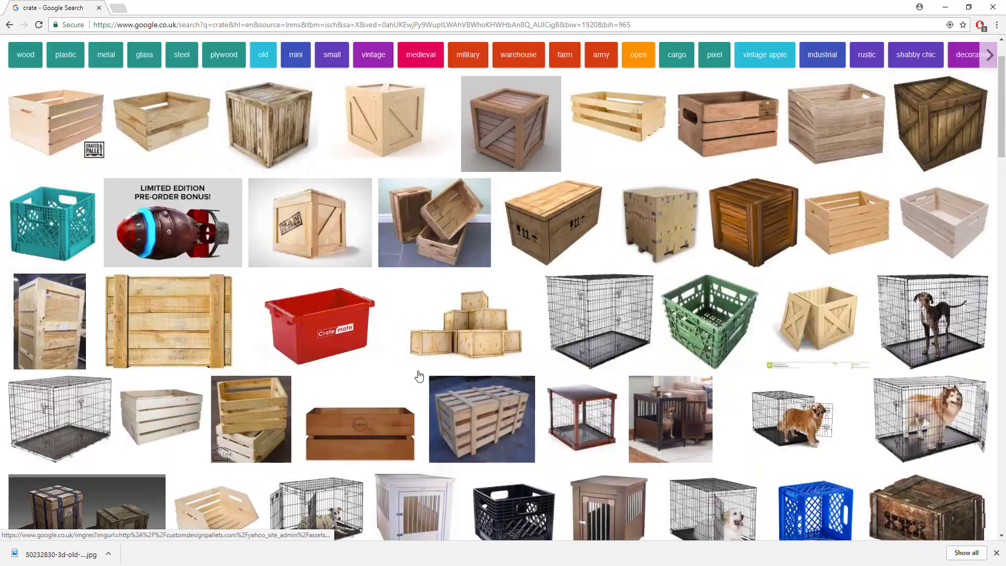
pyautogui.click(283, 173)
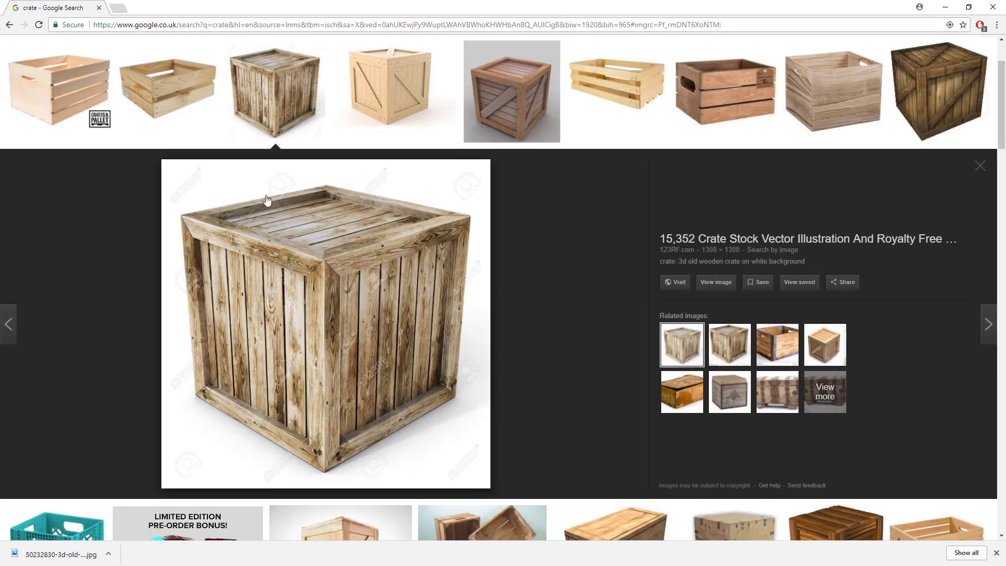
pyautogui.rightClick(320, 230)
pyautogui.click(387, 321)
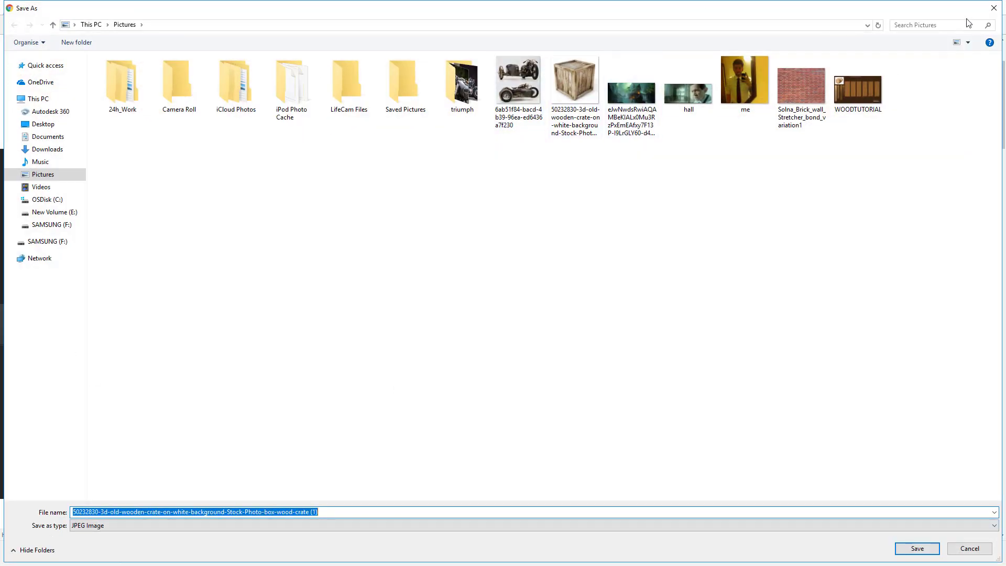
pyautogui.click(994, 6)
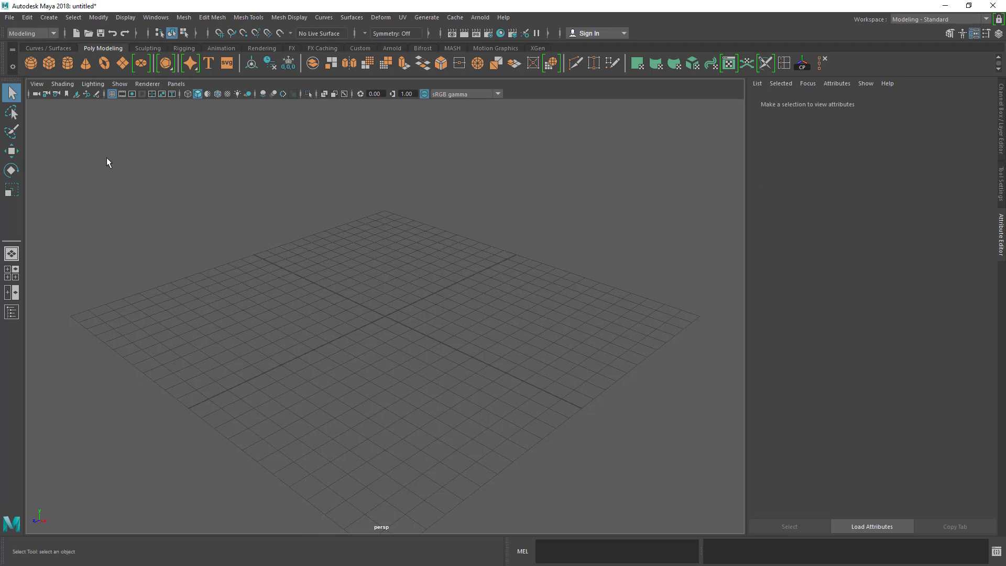
pyautogui.keyDown('alt'); pyautogui.moveTo(225, 272); pyautogui.dragTo(267, 213, button='middle'); pyautogui.keyUp('alt')
pyautogui.keyDown('alt'); pyautogui.moveTo(267, 213); pyautogui.dragTo(474, 301); pyautogui.keyUp('alt')
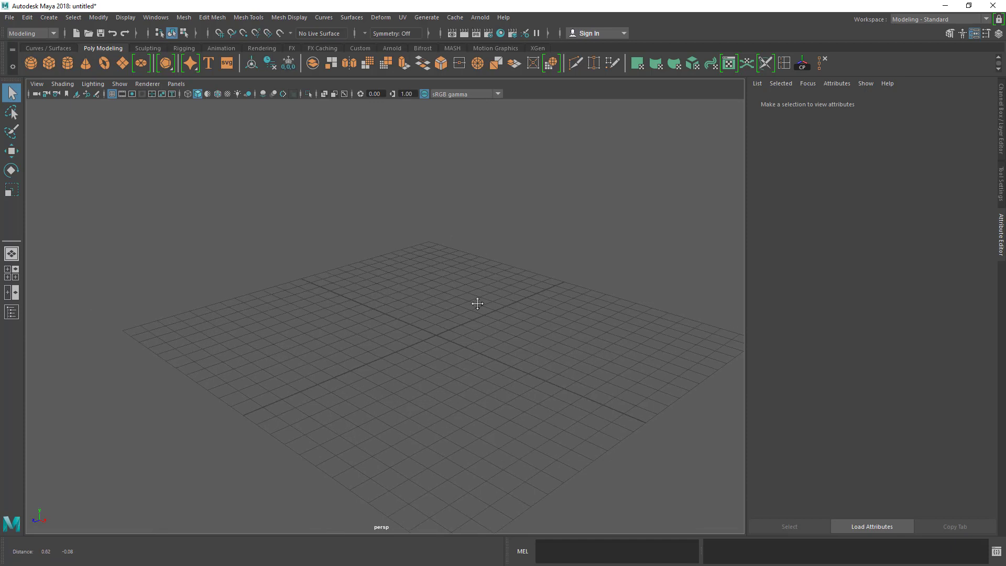
pyautogui.click(111, 95)
pyautogui.click(112, 93)
pyautogui.click(112, 94)
pyautogui.click(112, 95)
# Create a polygon cube at the centre of the grid and activate the Move tool
pyautogui.click(47, 66)
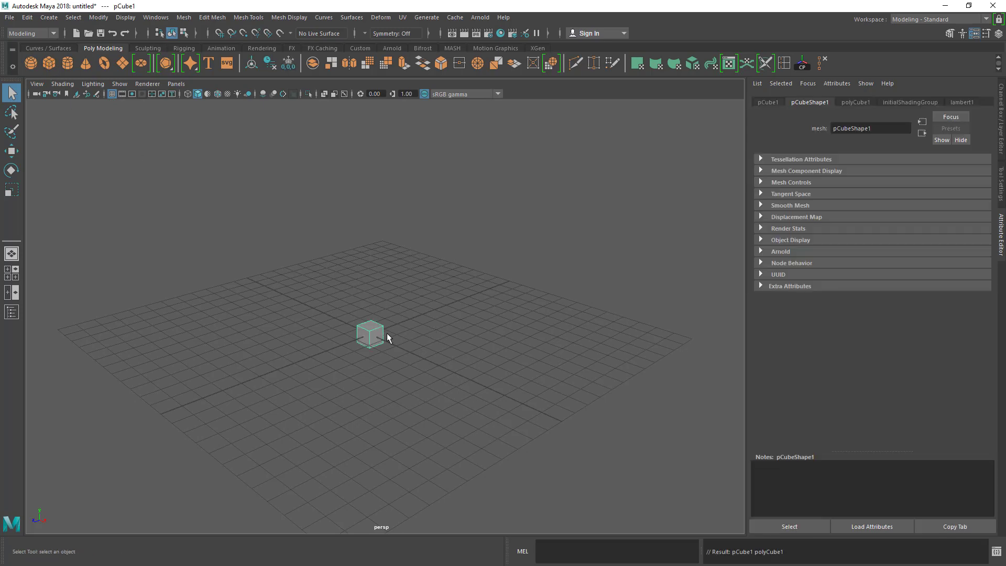
pyautogui.press('w')
pyautogui.scroll(5, 448, 315)
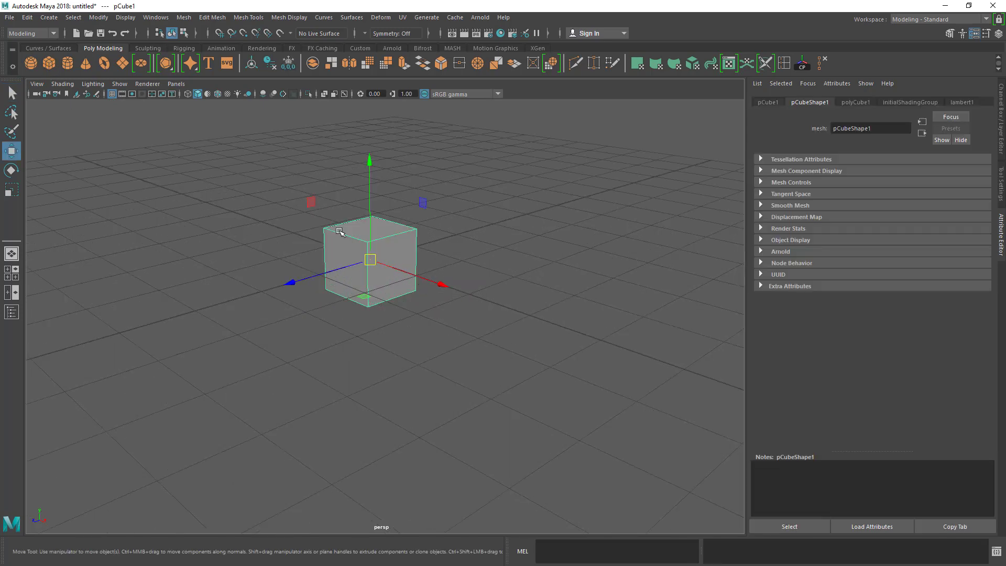
# Raise the cube along Y to about 0.514 in the side view so its base rests on the grid line
pyautogui.press('space')
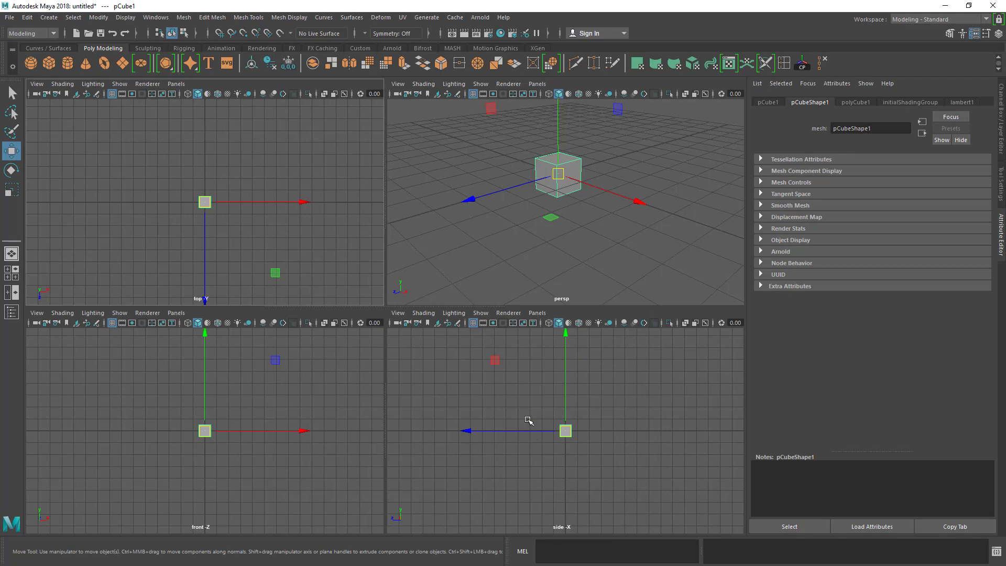
pyautogui.press('space')
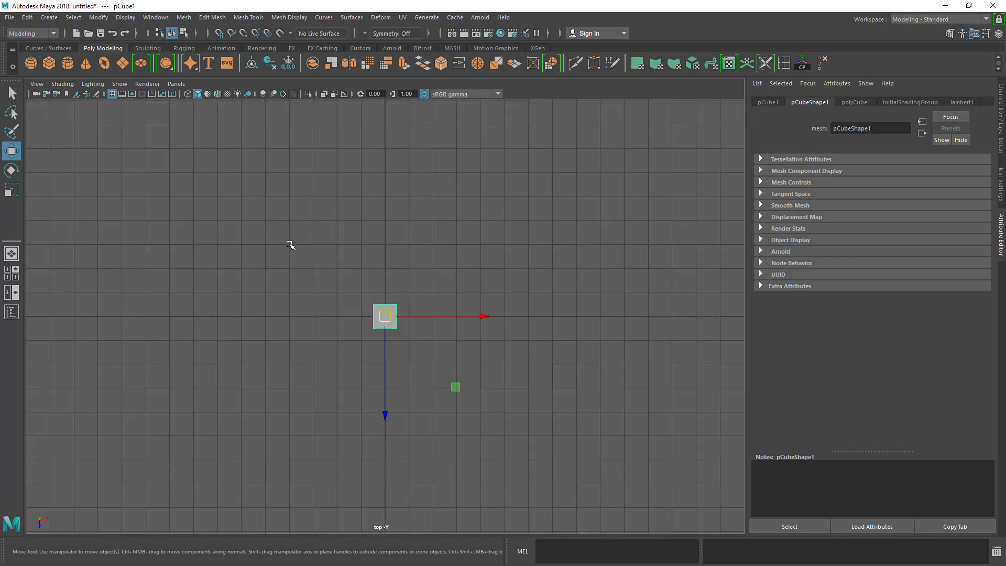
pyautogui.press('space')
pyautogui.moveTo(556, 137); pyautogui.dragTo(563, 135)
pyautogui.press('space')
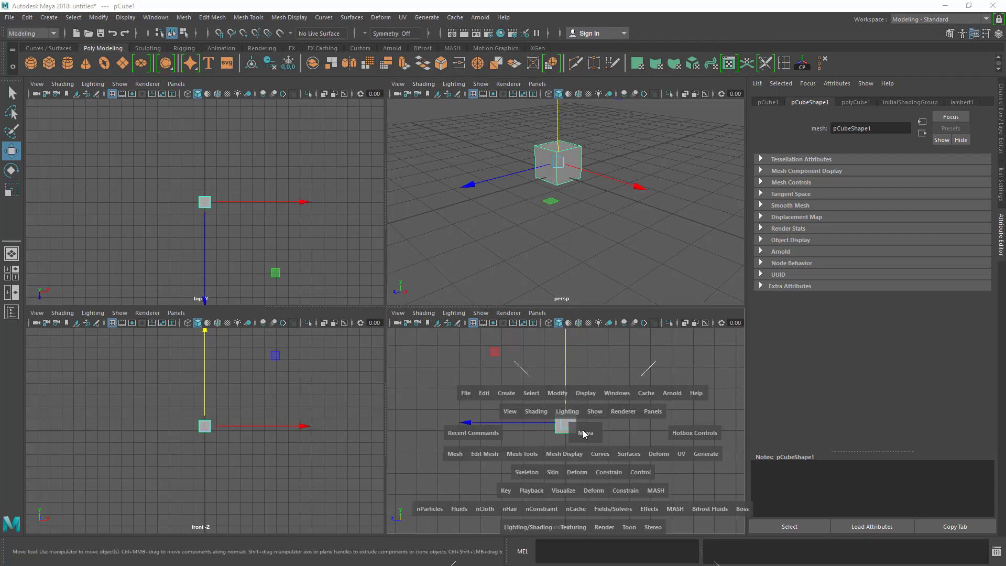
pyautogui.moveTo(389, 197)
pyautogui.mouseDown()
pyautogui.moveTo(387, 173)
pyautogui.moveTo(386, 184)
pyautogui.mouseUp()
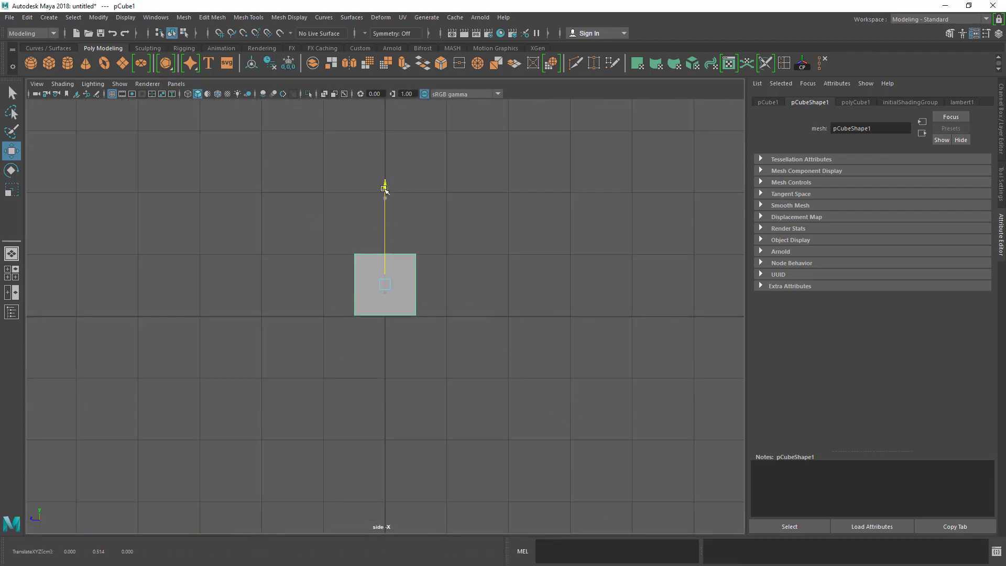
pyautogui.press('space')
pyautogui.press('space')
# Scale the cube uniformly to about 2.649 in the perspective view
pyautogui.keyDown('alt'); pyautogui.moveTo(519, 209); pyautogui.dragTo(471, 236); pyautogui.keyUp('alt')
pyautogui.scroll(2, 471, 235)
pyautogui.scroll(-5, 461, 237)
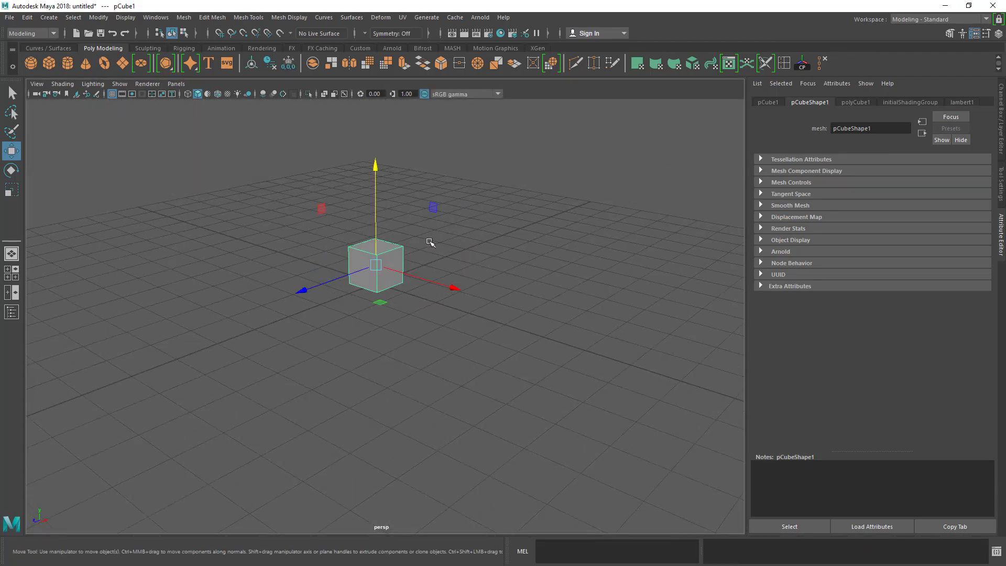
pyautogui.keyDown('alt'); pyautogui.moveTo(430, 241); pyautogui.dragTo(479, 277, button='middle'); pyautogui.keyUp('alt')
pyautogui.scroll(5, 479, 283)
pyautogui.press('r')
pyautogui.moveTo(478, 262); pyautogui.dragTo(837, 181)
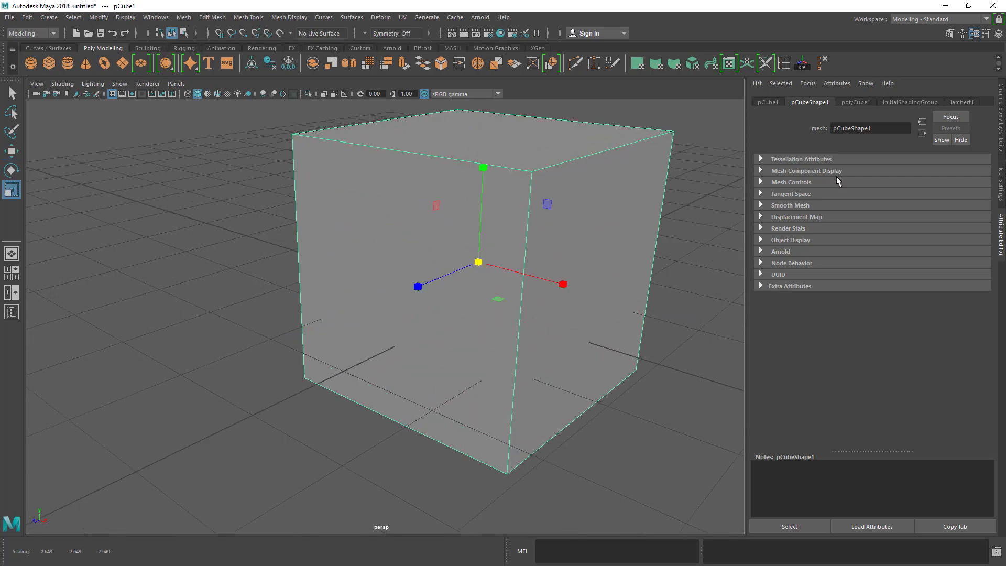
# Set the cube's Scale X, Scale Y and Scale Z to 4
pyautogui.click(1001, 180)
pyautogui.click(1002, 110)
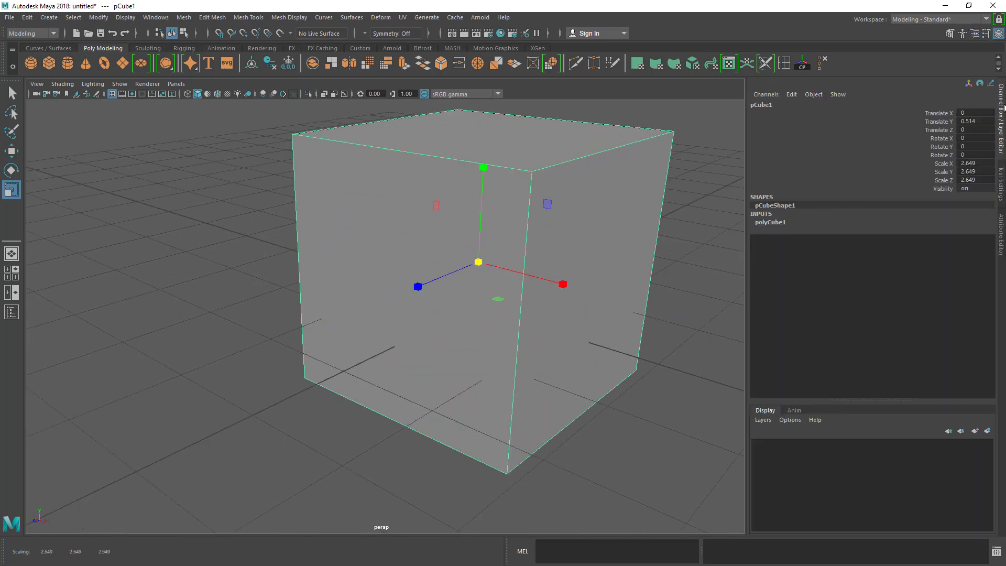
pyautogui.click(972, 120)
pyautogui.moveTo(981, 163); pyautogui.dragTo(978, 188)
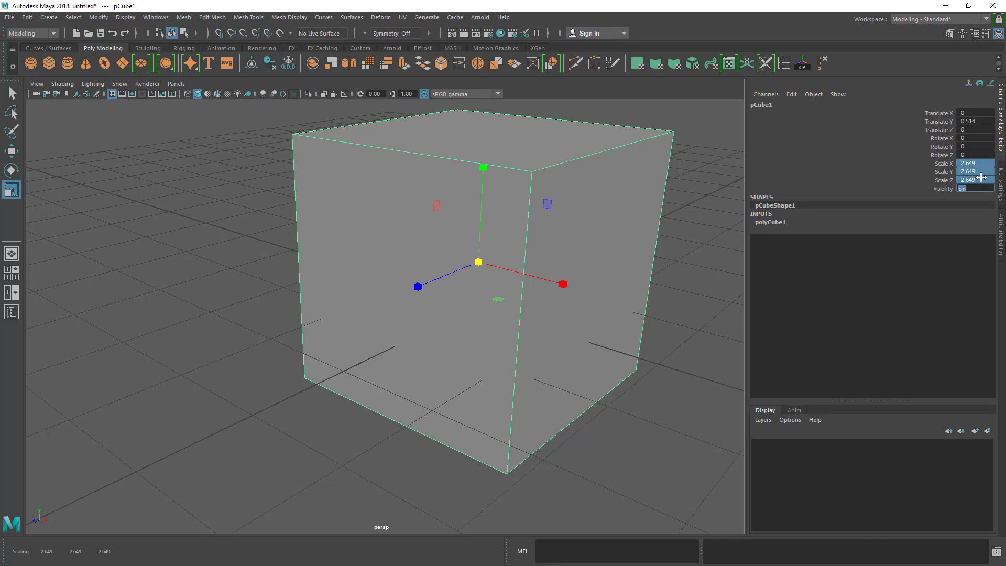
pyautogui.click(981, 180)
pyautogui.click(973, 157)
pyautogui.click(975, 165)
pyautogui.keyDown('shift'); pyautogui.click(979, 173); pyautogui.keyUp('shift')
pyautogui.keyDown('shift'); pyautogui.click(985, 181); pyautogui.keyUp('shift')
pyautogui.click(930, 157)
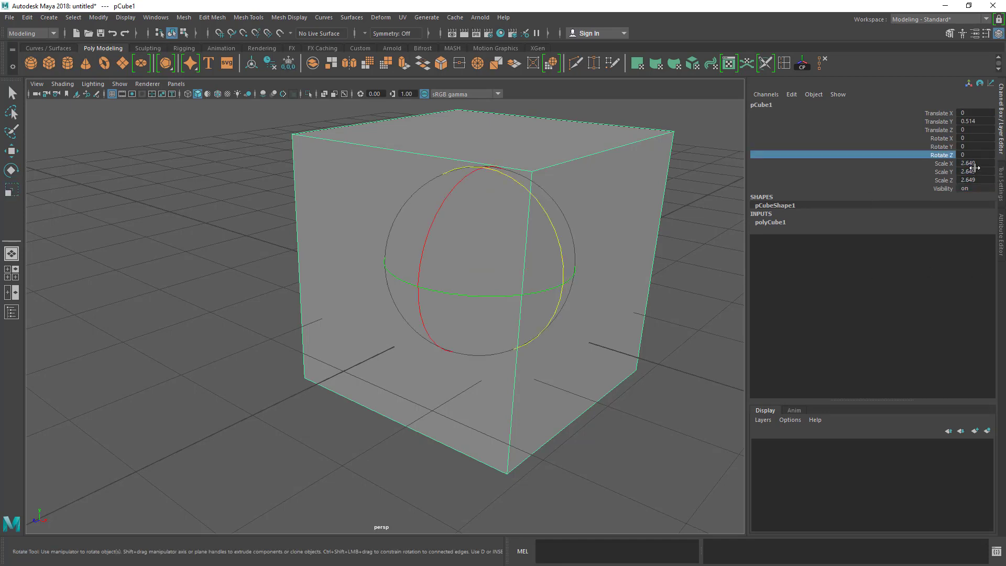
pyautogui.click(974, 165)
pyautogui.moveTo(979, 176); pyautogui.dragTo(979, 180)
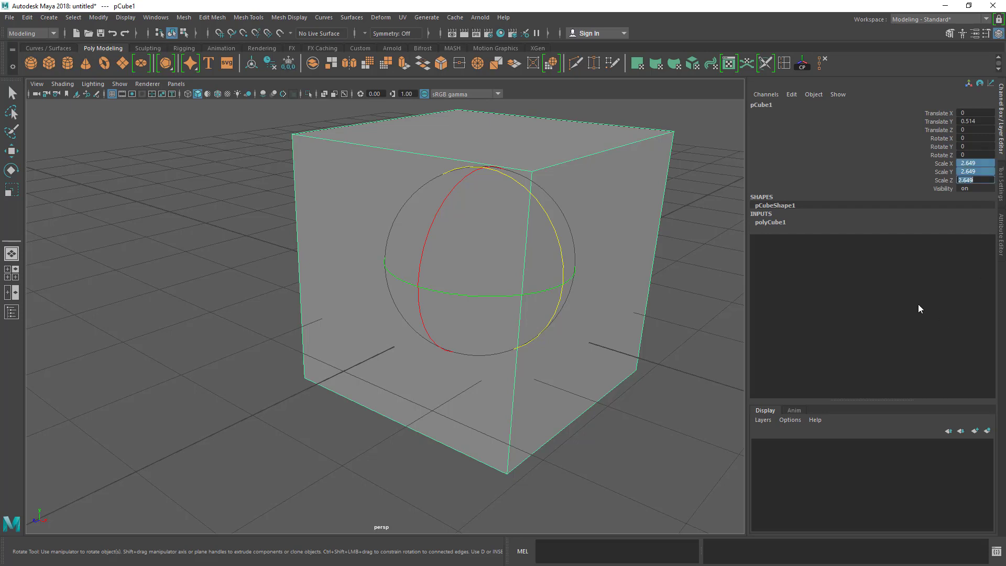
pyautogui.write('4')
pyautogui.press('Return')
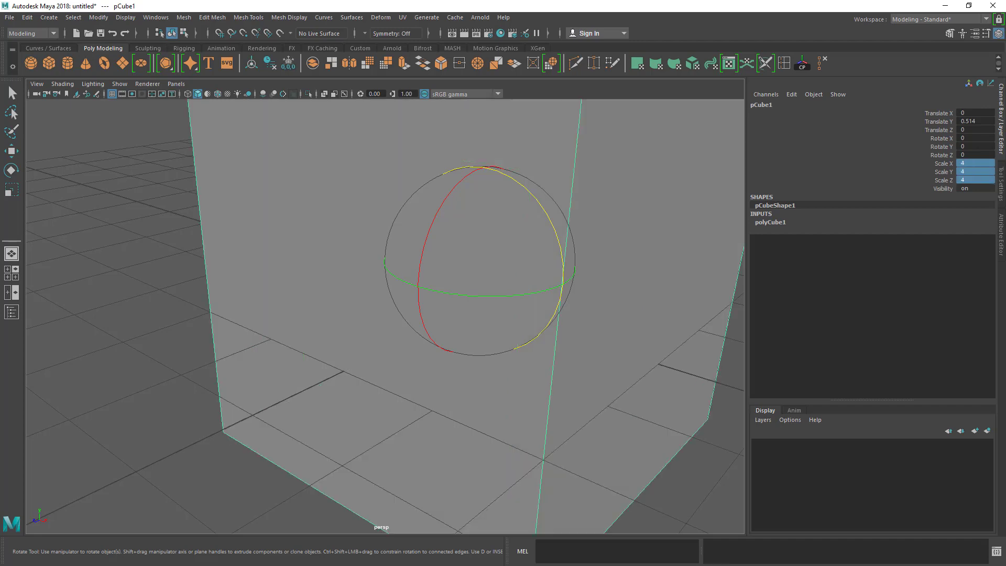
# Deselect the cube and examine its size and position on the grid from above and from the side
pyautogui.scroll(-5, 388, 301)
pyautogui.keyDown('alt'); pyautogui.moveTo(388, 301); pyautogui.dragTo(399, 344); pyautogui.keyUp('alt')
pyautogui.click(604, 234)
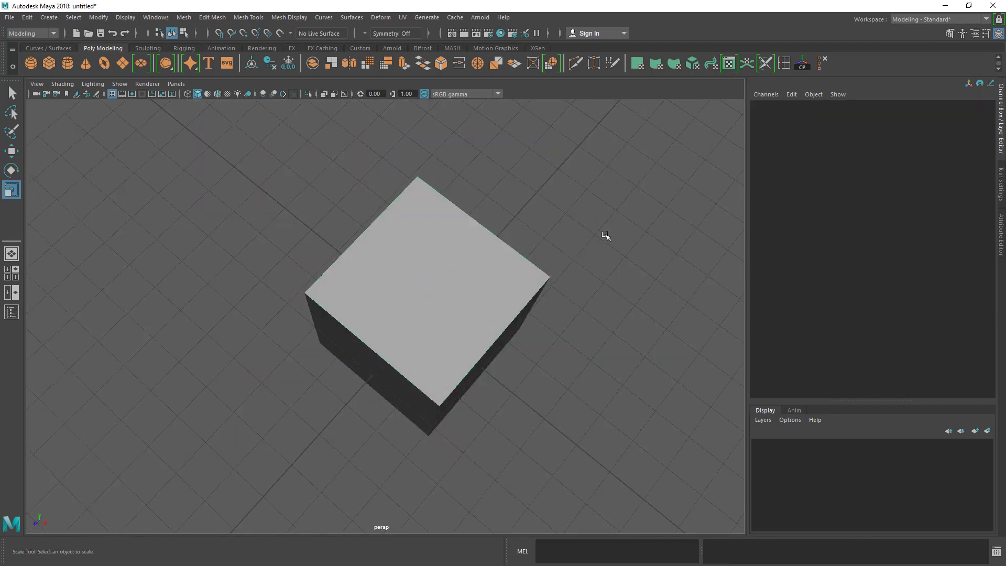
pyautogui.scroll(-3, 466, 269)
pyautogui.keyDown('alt'); pyautogui.moveTo(463, 270); pyautogui.dragTo(420, 242); pyautogui.keyUp('alt')
pyautogui.scroll(2, 409, 215)
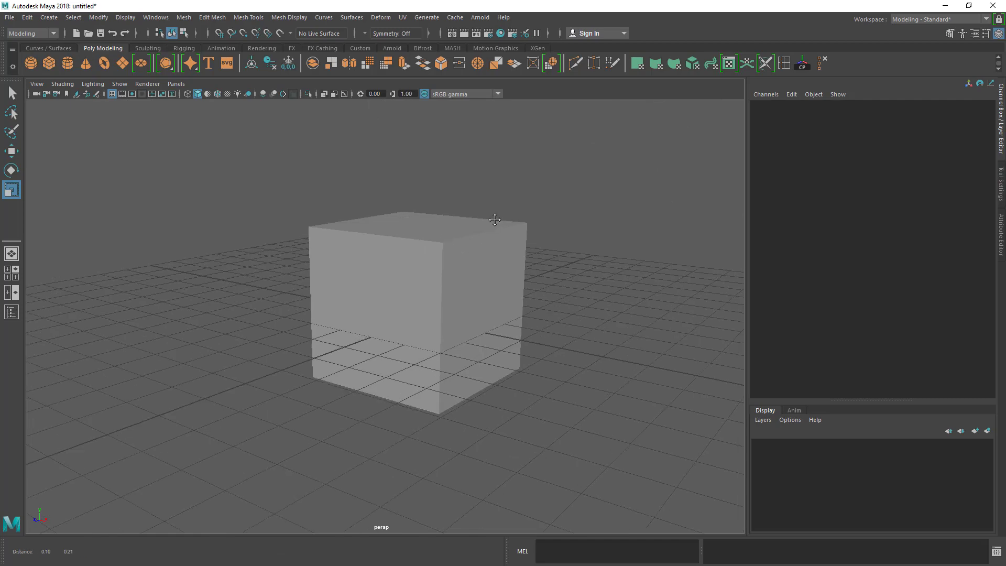
pyautogui.scroll(4, 442, 184)
pyautogui.scroll(2, 442, 185)
pyautogui.scroll(-4, 440, 186)
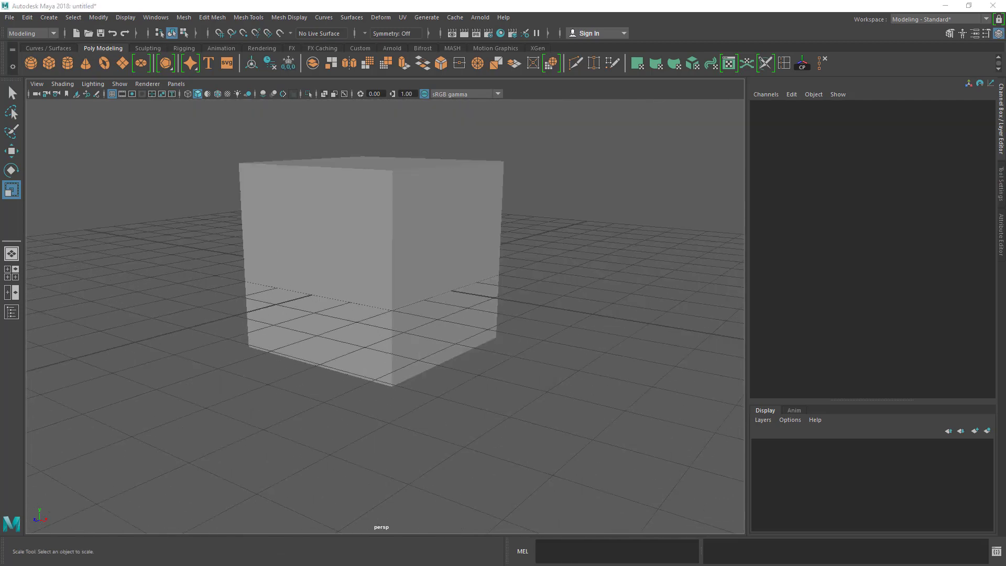
# Switch to the Chrome window, open the old wooden crate picture full size in its own tab, and move the window clear of the model
pyautogui.hotkey('alt', 'Tab')
pyautogui.moveTo(811, 14); pyautogui.dragTo(901, 37)
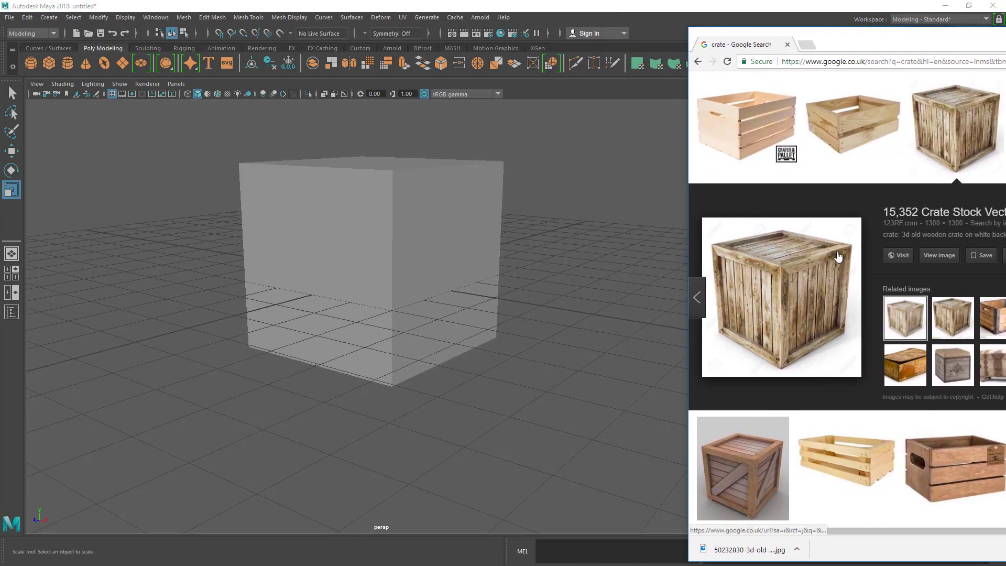
pyautogui.click(842, 261)
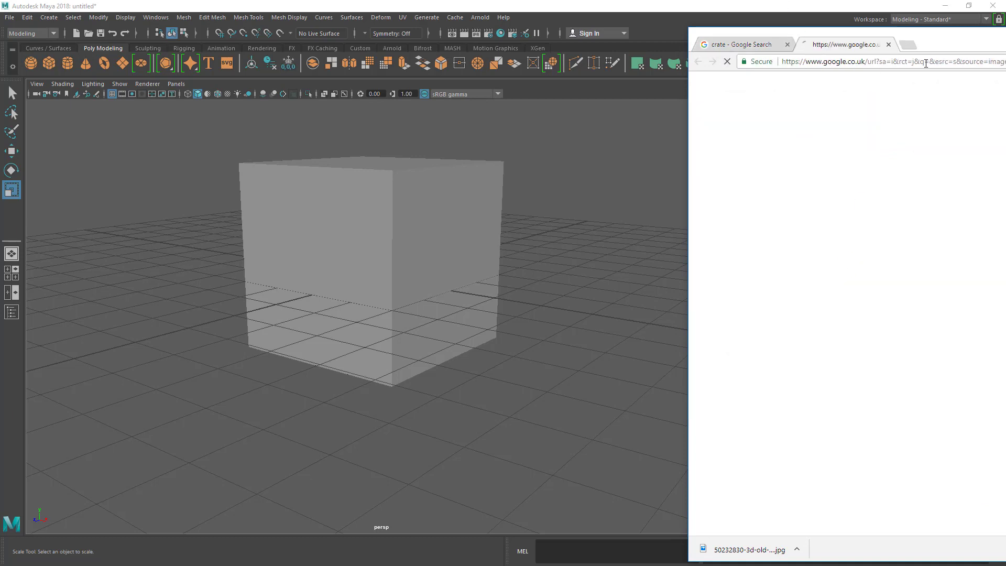
pyautogui.moveTo(949, 46); pyautogui.dragTo(867, 41)
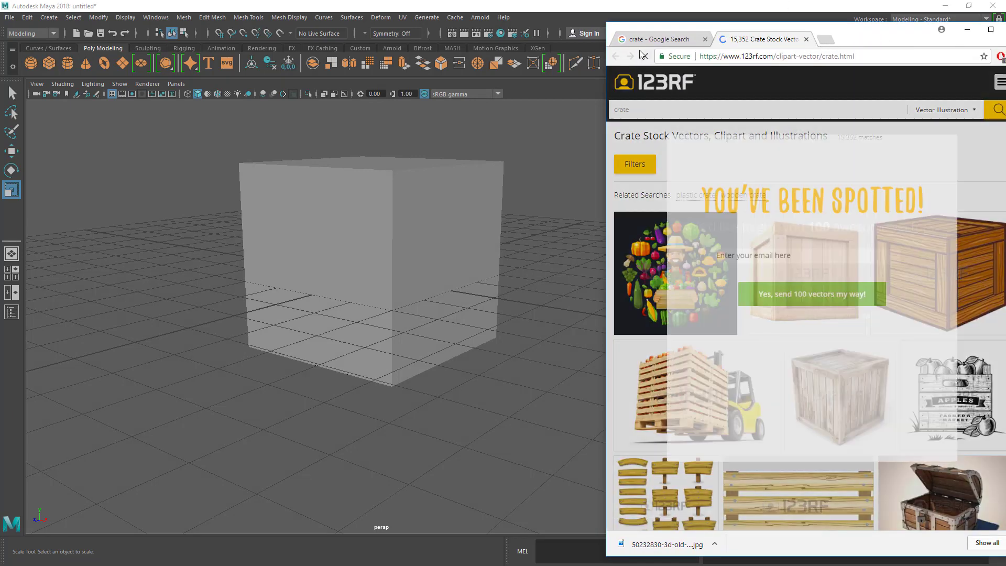
pyautogui.click(653, 45)
pyautogui.click(857, 249)
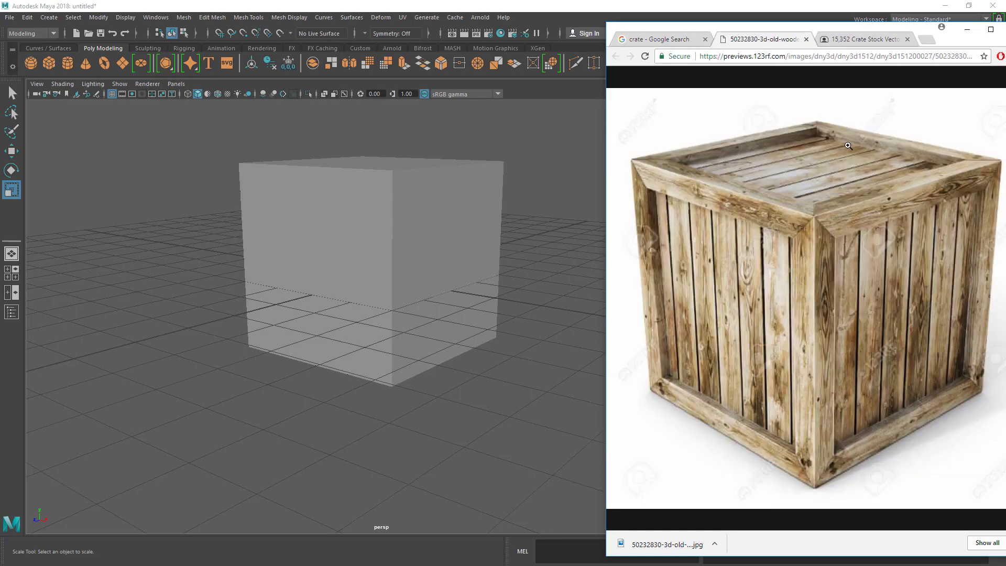
pyautogui.moveTo(955, 47); pyautogui.dragTo(922, 41)
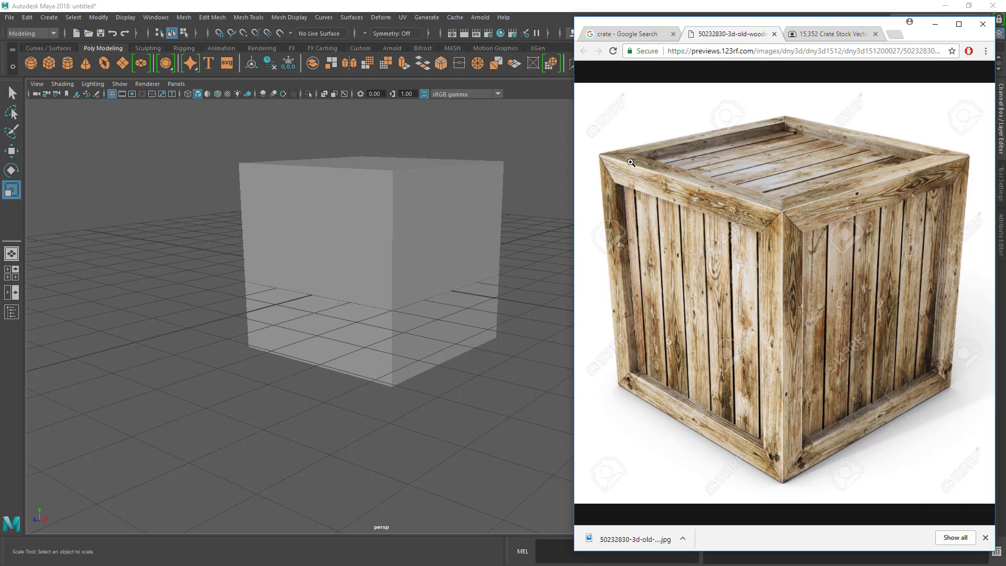
pyautogui.moveTo(894, 28); pyautogui.dragTo(1005, 47)
# Return to Maya and select all six faces of the cube in face selection mode
pyautogui.click(360, 223)
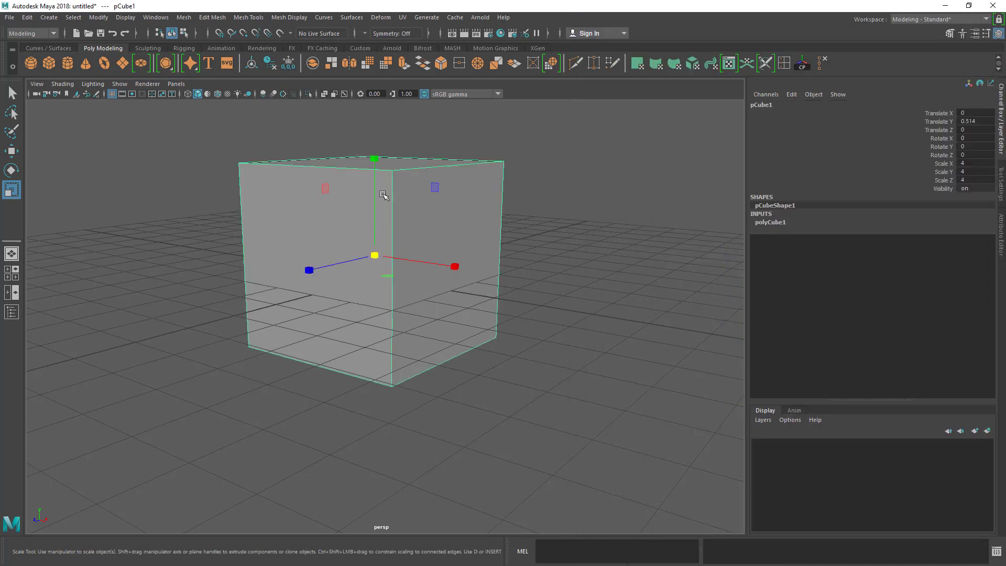
pyautogui.keyDown('alt'); pyautogui.moveTo(384, 196); pyautogui.dragTo(383, 279); pyautogui.keyUp('alt')
pyautogui.press('q')
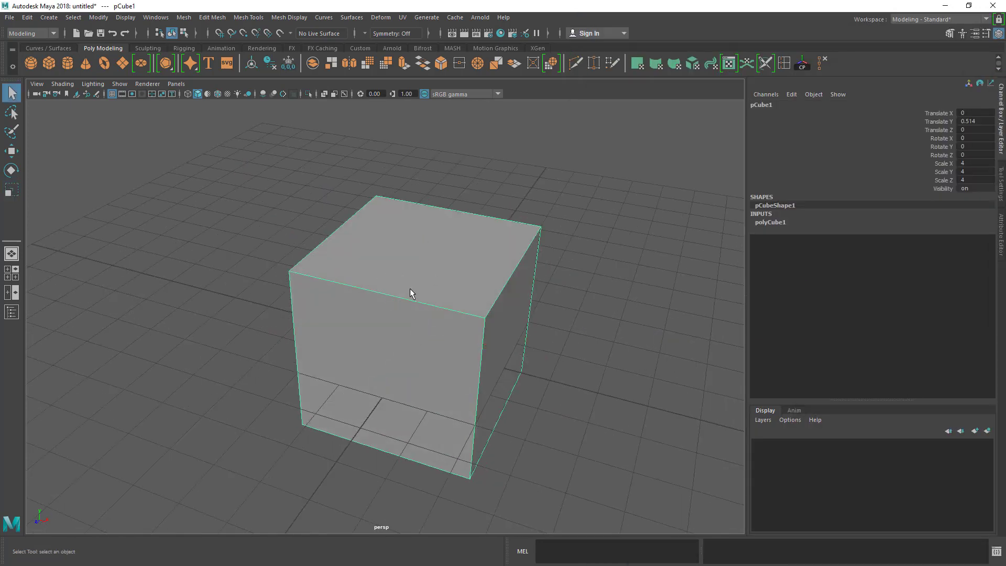
pyautogui.moveTo(413, 326); pyautogui.dragTo(403, 287, button='right')
pyautogui.keyDown('alt'); pyautogui.moveTo(403, 287); pyautogui.dragTo(410, 316); pyautogui.keyUp('alt')
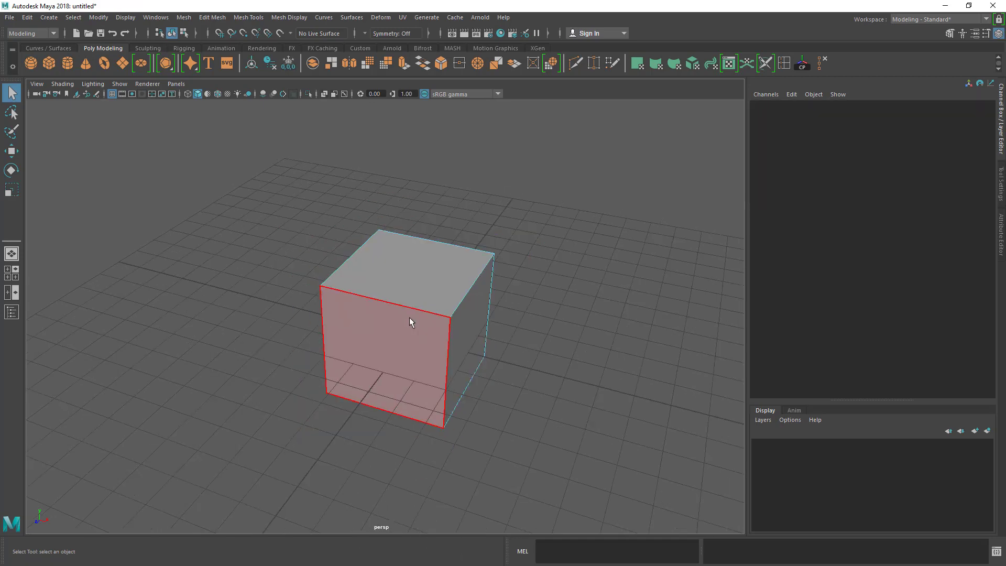
pyautogui.click(428, 287)
pyautogui.keyDown('shift'); pyautogui.click(354, 303); pyautogui.keyUp('shift')
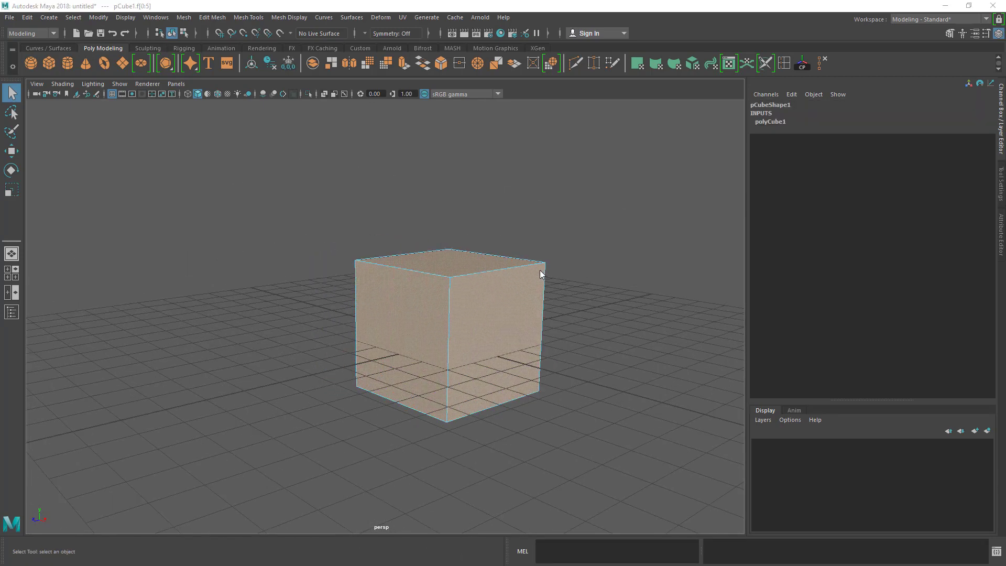
# Clear the face selection and select all six faces of the cube again, adding them one at a time
pyautogui.click(599, 352)
pyautogui.keyDown('alt'); pyautogui.moveTo(466, 298); pyautogui.dragTo(485, 327); pyautogui.keyUp('alt')
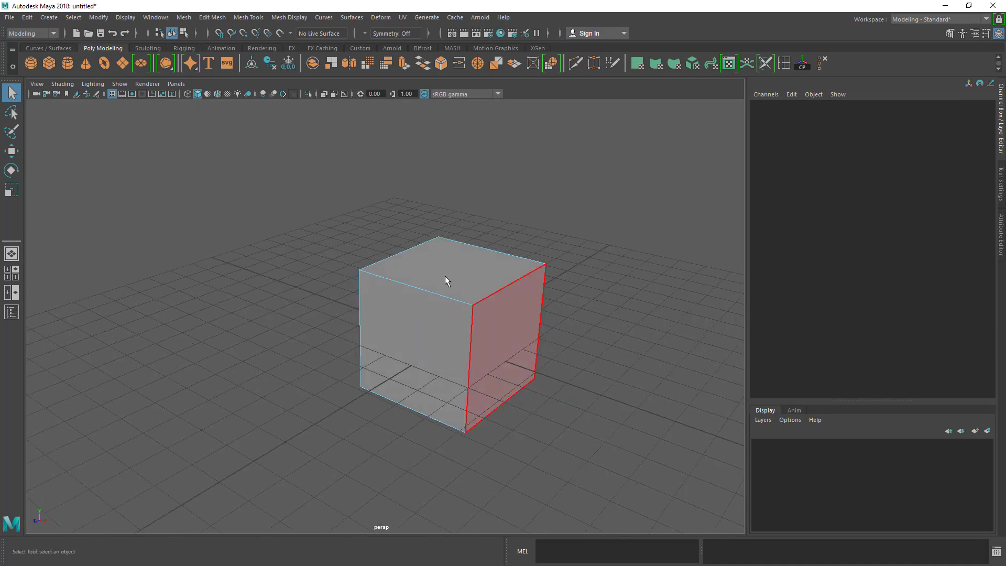
pyautogui.click(445, 275)
pyautogui.keyDown('alt'); pyautogui.moveTo(420, 335); pyautogui.dragTo(480, 304); pyautogui.keyUp('alt')
pyautogui.keyDown('shift'); pyautogui.click(451, 308); pyautogui.keyUp('shift')
pyautogui.keyDown('alt'); pyautogui.moveTo(290, 307); pyautogui.dragTo(390, 306); pyautogui.keyUp('alt')
pyautogui.keyDown('shift'); pyautogui.click(373, 294); pyautogui.keyUp('shift')
pyautogui.keyDown('alt'); pyautogui.moveTo(183, 294); pyautogui.dragTo(319, 317); pyautogui.keyUp('alt')
pyautogui.keyDown('shift'); pyautogui.click(273, 315); pyautogui.keyUp('shift')
pyautogui.keyDown('alt'); pyautogui.moveTo(148, 310); pyautogui.dragTo(292, 307); pyautogui.keyUp('alt')
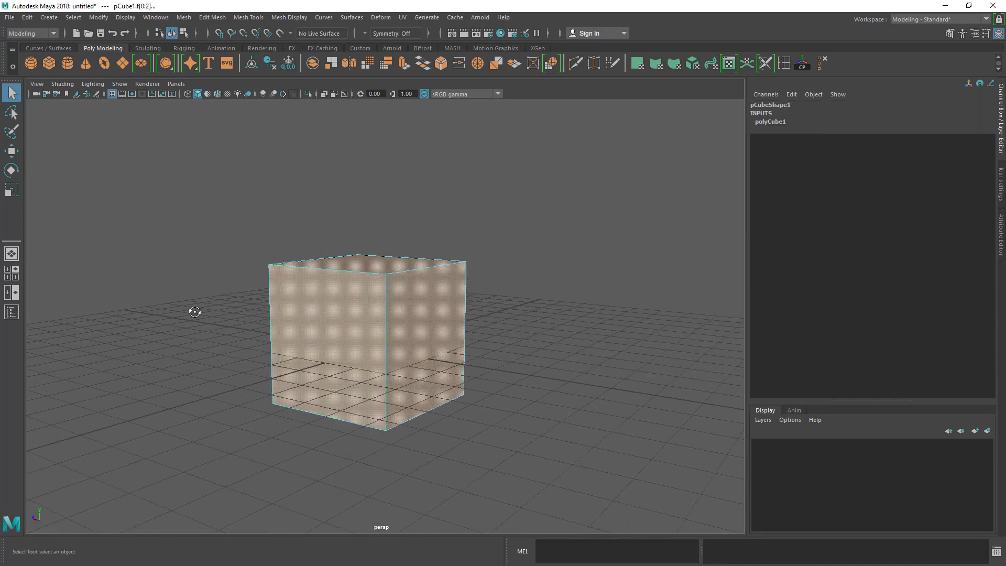
pyautogui.keyDown('alt'); pyautogui.moveTo(193, 312); pyautogui.dragTo(382, 349); pyautogui.keyUp('alt')
pyautogui.keyDown('shift'); pyautogui.click(382, 348); pyautogui.keyUp('shift')
pyautogui.keyDown('alt'); pyautogui.moveTo(606, 214); pyautogui.dragTo(599, 287); pyautogui.keyUp('alt')
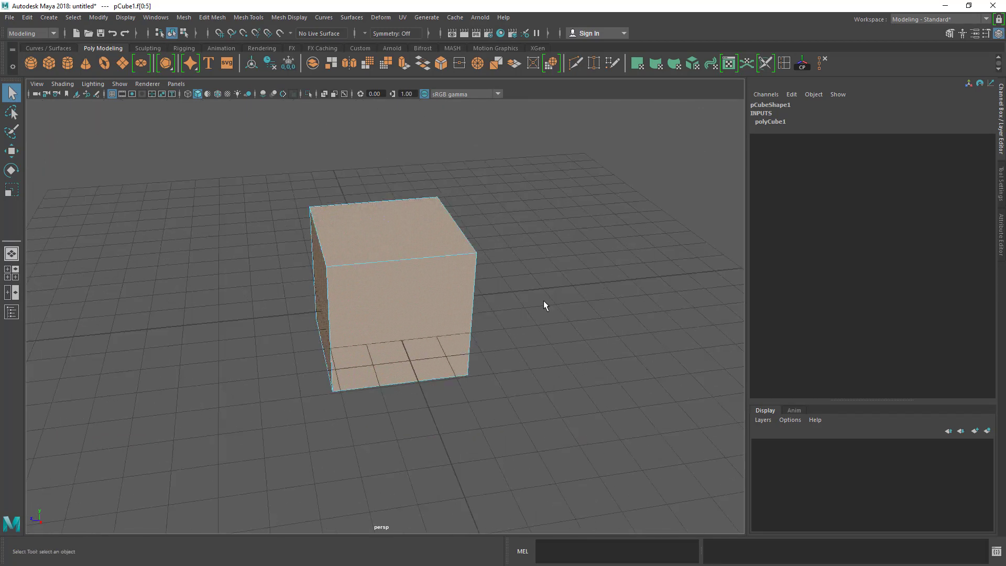
pyautogui.keyDown('alt'); pyautogui.moveTo(582, 251); pyautogui.dragTo(516, 205); pyautogui.keyUp('alt')
# Clear the face selection and reselect all six cube faces together with a marquee around the whole cube
pyautogui.click(474, 283)
pyautogui.scroll(-3, 473, 283)
pyautogui.keyDown('alt'); pyautogui.moveTo(478, 284); pyautogui.dragTo(349, 279); pyautogui.keyUp('alt')
pyautogui.scroll(2, 184, 257)
pyautogui.scroll(2, 205, 260)
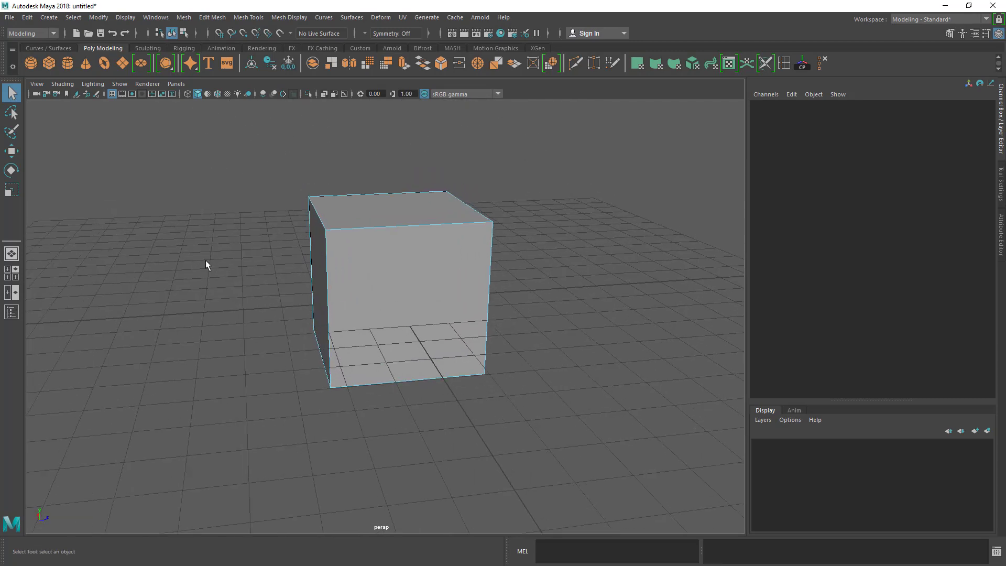
pyautogui.scroll(2, 205, 260)
pyautogui.moveTo(200, 149); pyautogui.dragTo(618, 392)
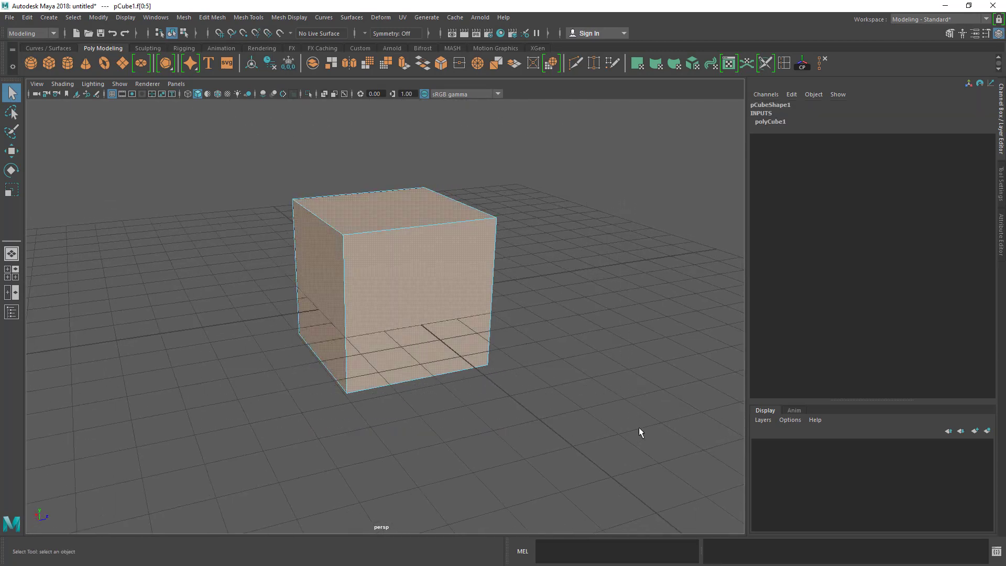
pyautogui.keyDown('alt'); pyautogui.moveTo(639, 428); pyautogui.dragTo(498, 280); pyautogui.keyUp('alt')
pyautogui.keyDown('alt'); pyautogui.moveTo(466, 235); pyautogui.dragTo(311, 131); pyautogui.keyUp('alt')
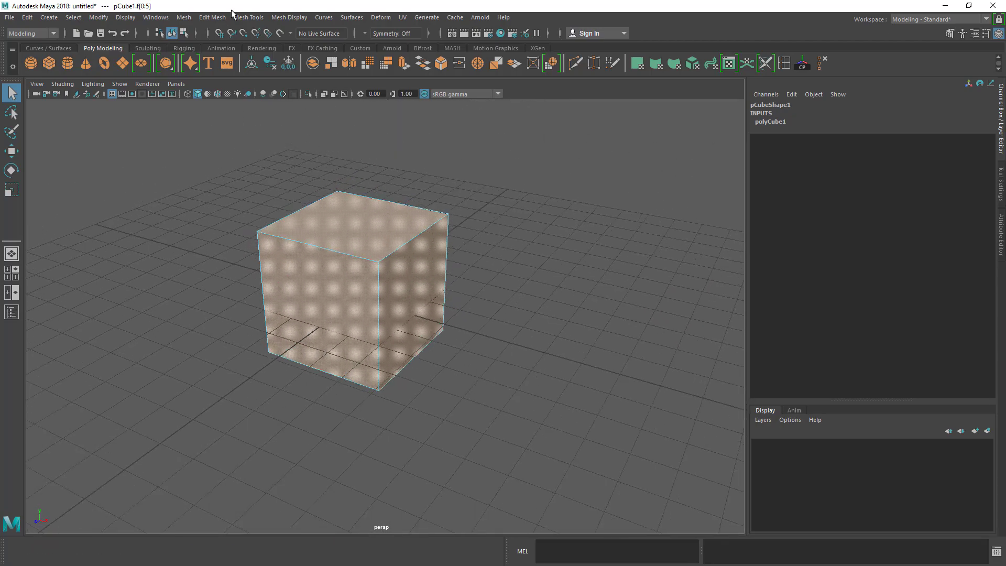
# Locate the Extrude command among the mesh editing commands and choose the Modeling menu set
pyautogui.click(242, 17)
pyautogui.moveTo(212, 19)
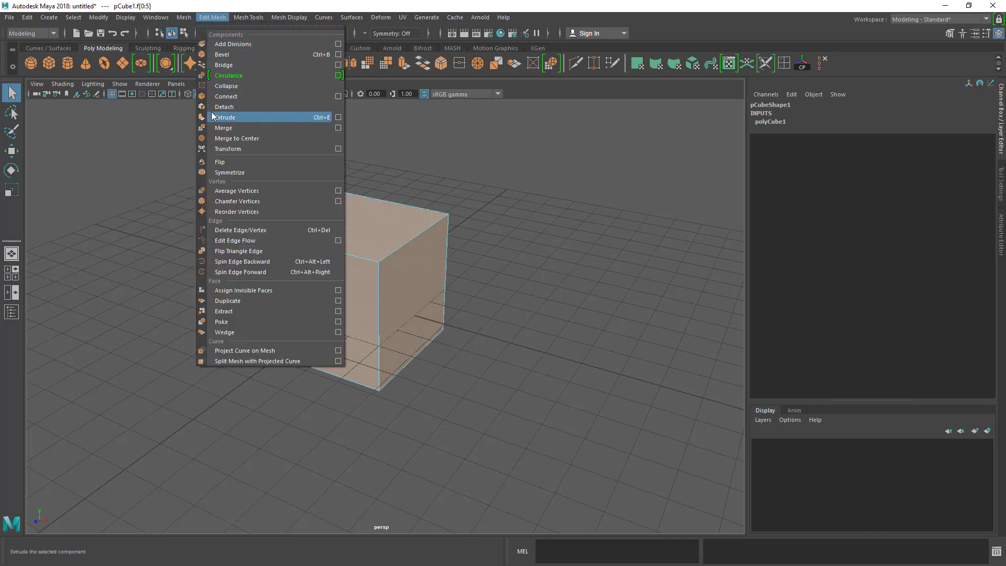
pyautogui.click(308, 2)
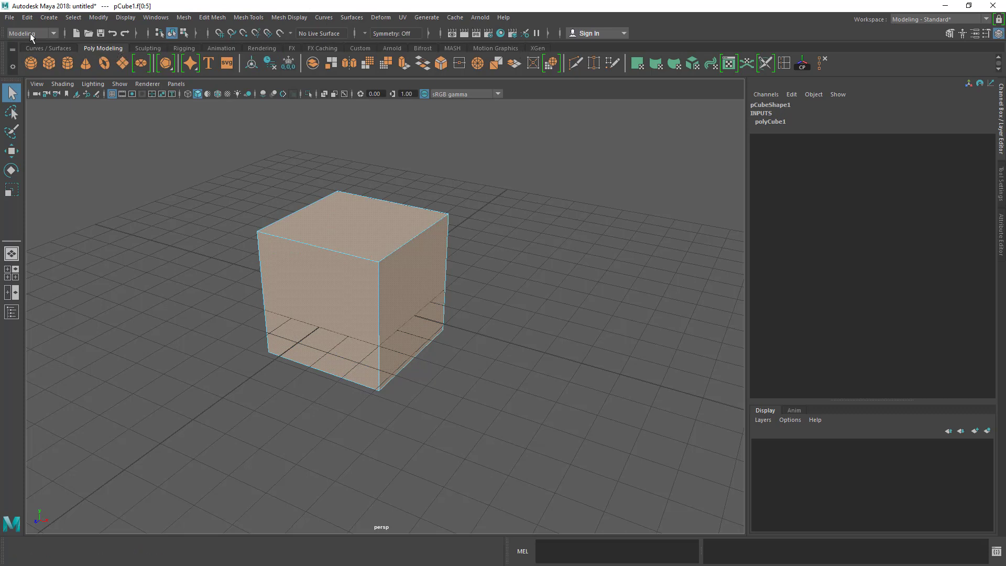
pyautogui.click(53, 32)
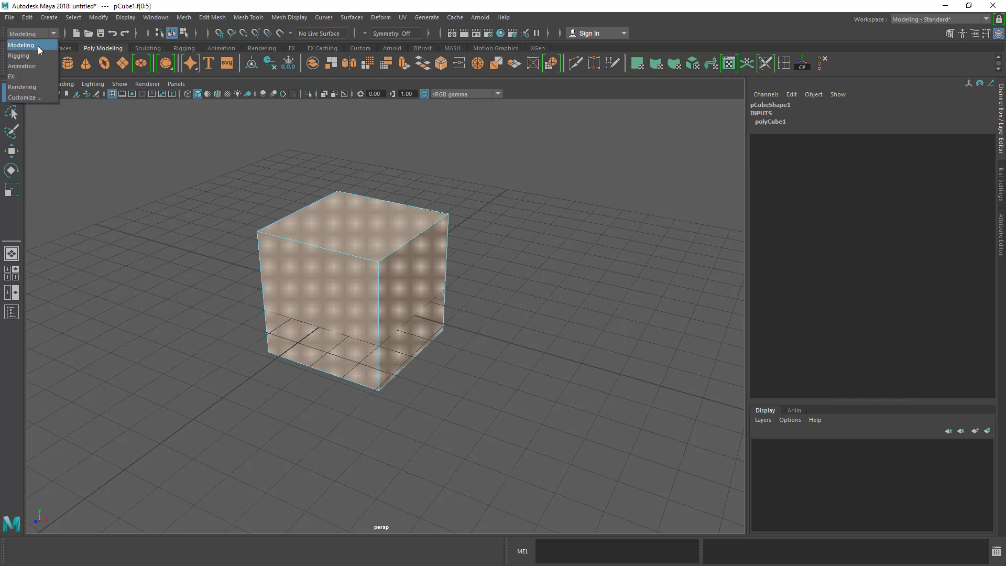
pyautogui.click(37, 46)
pyautogui.click(54, 33)
pyautogui.click(52, 42)
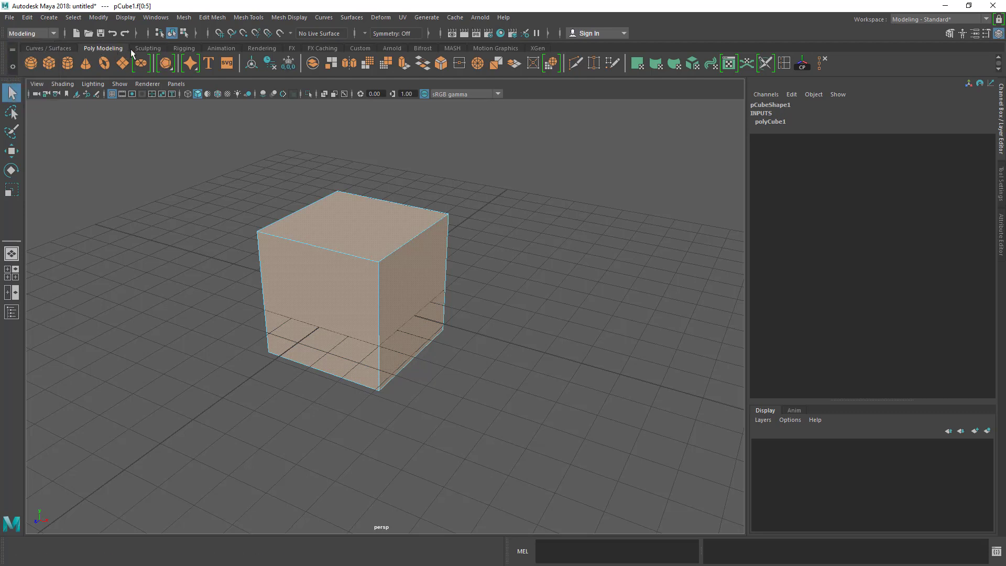
# Compare the Curves / Surfaces tools with the Poly Modeling tools, ending on the Poly Modeling set
pyautogui.click(58, 49)
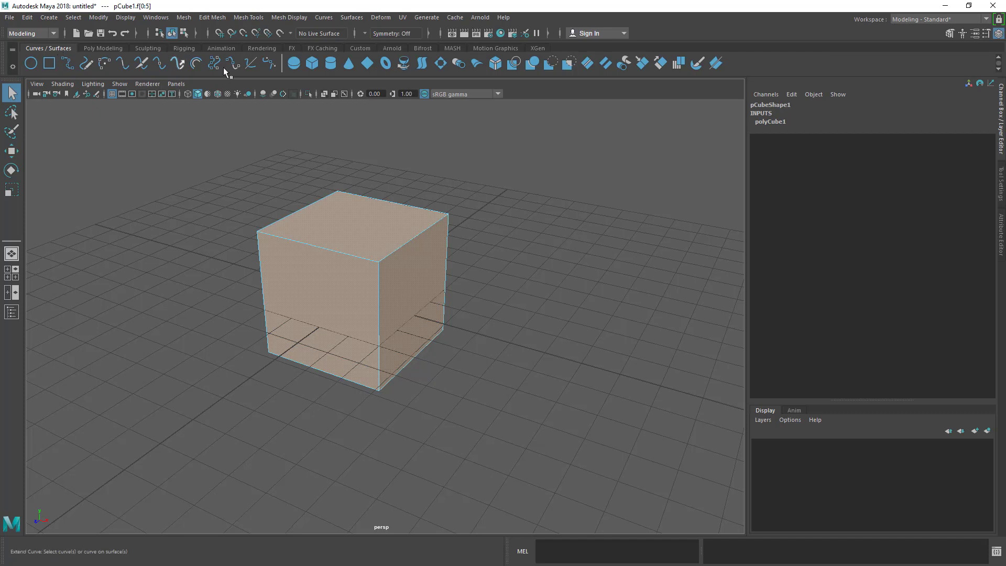
pyautogui.click(99, 48)
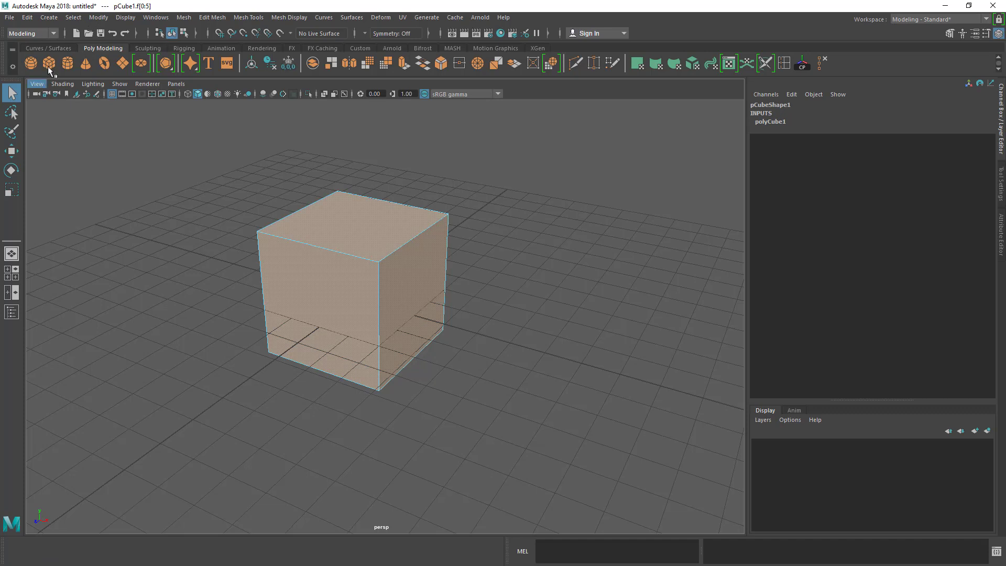
pyautogui.click(57, 49)
pyautogui.click(91, 49)
pyautogui.click(53, 49)
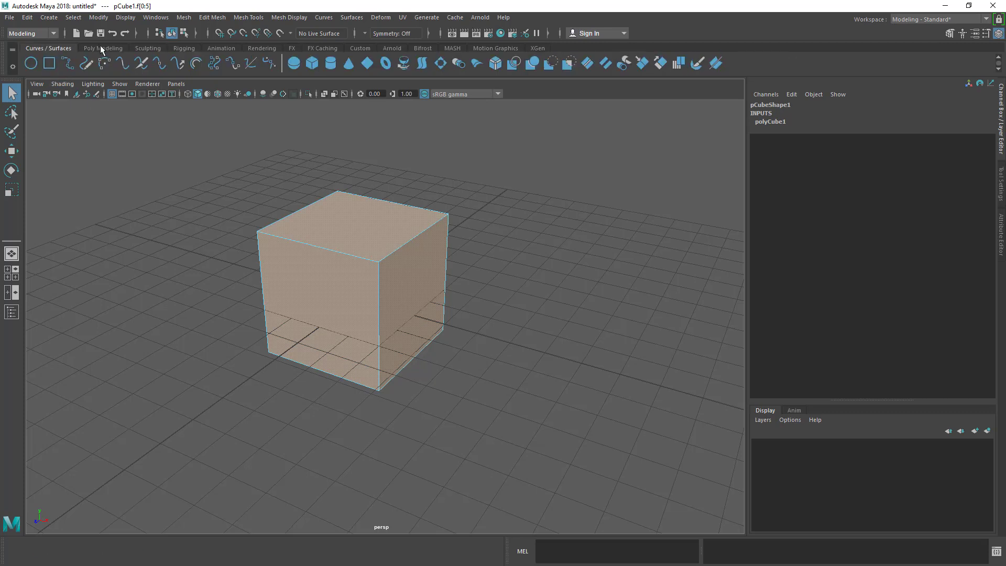
pyautogui.click(101, 49)
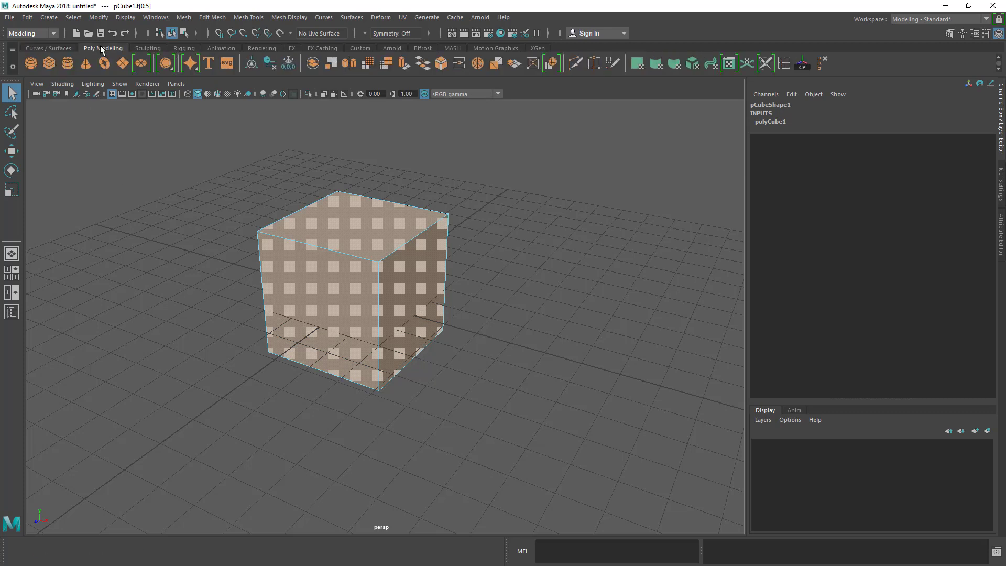
# Extrude all six faces with Keep Faces Together on and scale the extrusion locally to about 1.975, 2.917 and 2.917 in X, Y and Z
pyautogui.keyDown('alt'); pyautogui.moveTo(292, 153); pyautogui.dragTo(539, 178); pyautogui.keyUp('alt')
pyautogui.scroll(6, 527, 204)
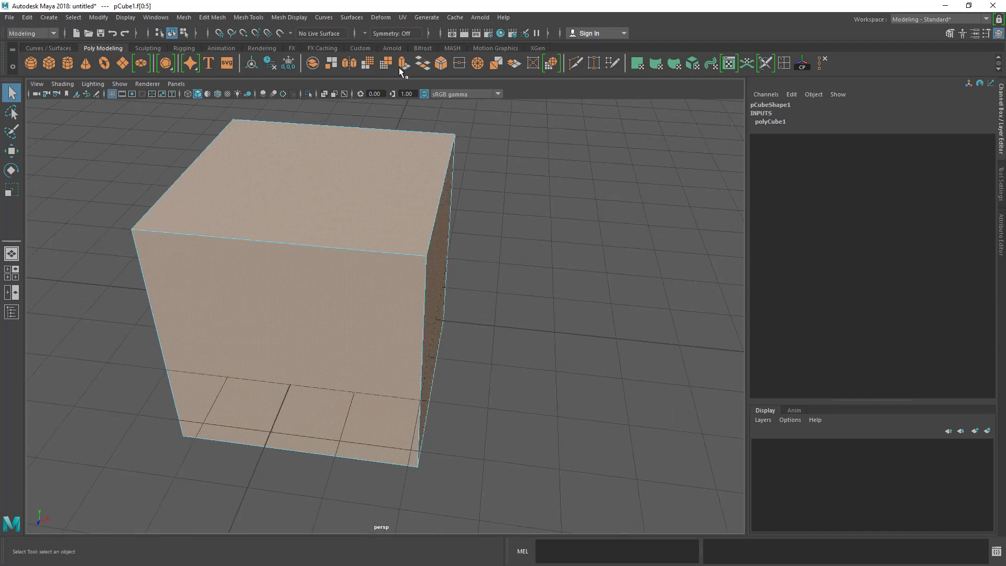
pyautogui.click(403, 65)
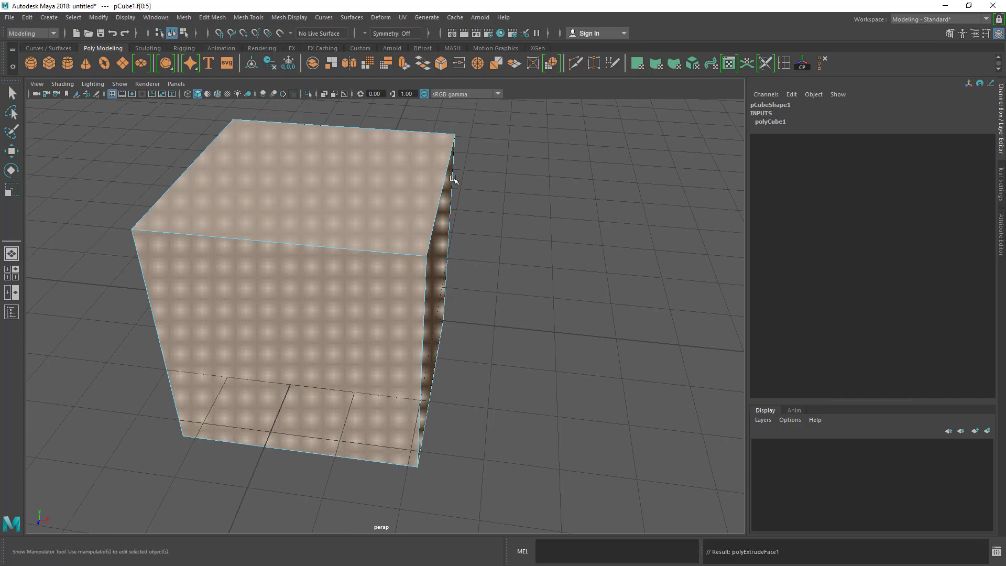
pyautogui.keyDown('alt'); pyautogui.moveTo(451, 177); pyautogui.dragTo(203, 235); pyautogui.keyUp('alt')
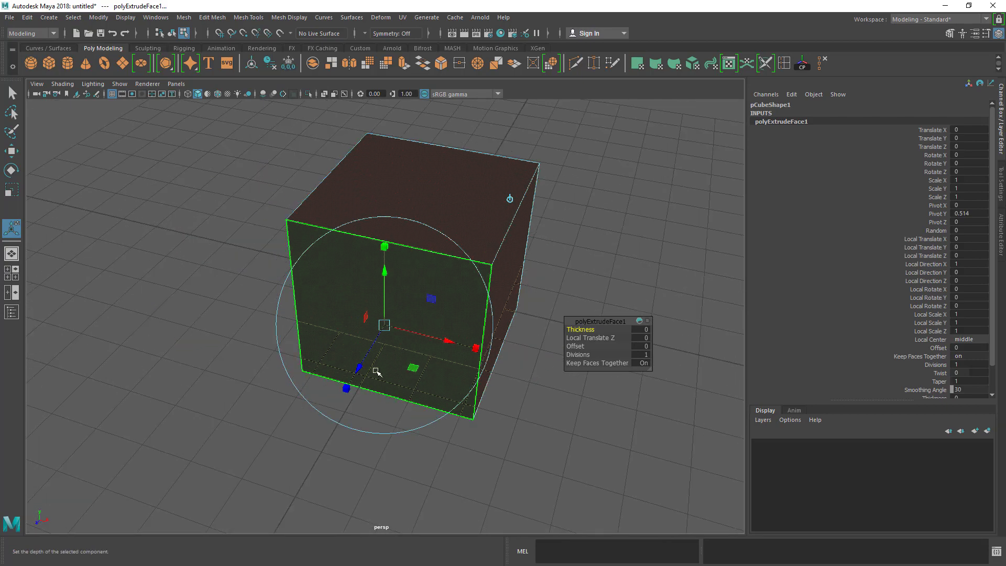
pyautogui.moveTo(470, 347); pyautogui.dragTo(463, 338)
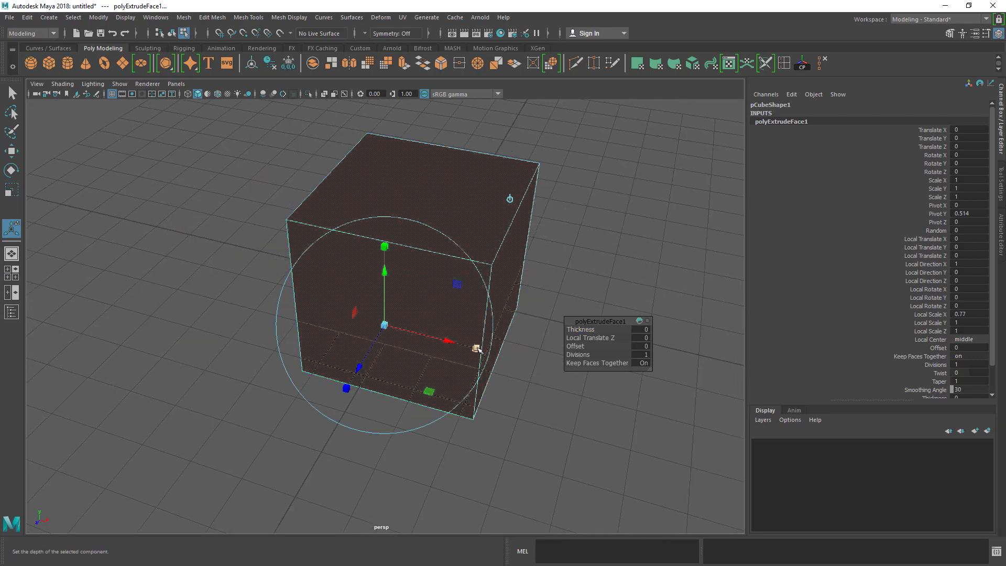
pyautogui.moveTo(385, 325); pyautogui.dragTo(485, 334)
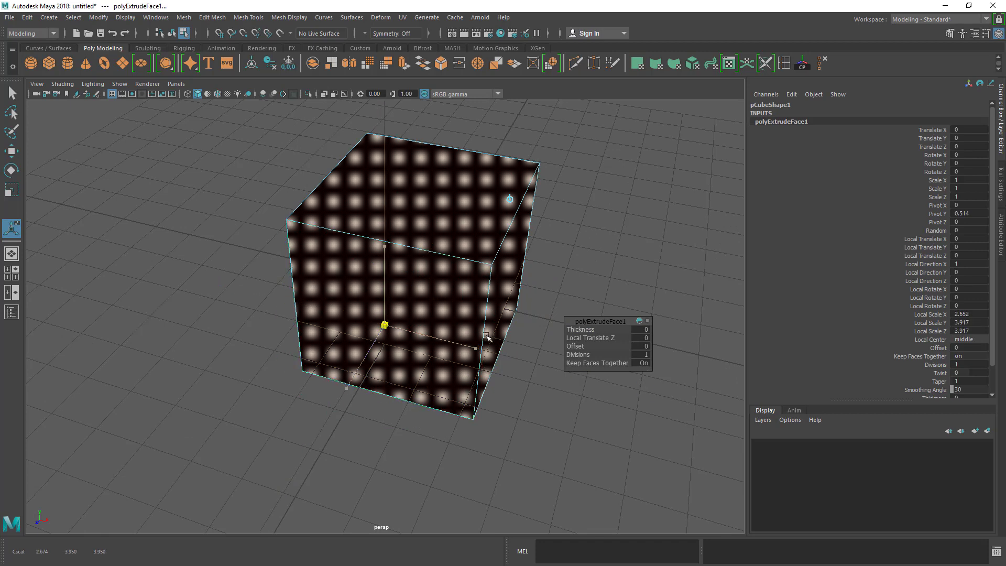
pyautogui.moveTo(424, 308); pyautogui.dragTo(440, 307)
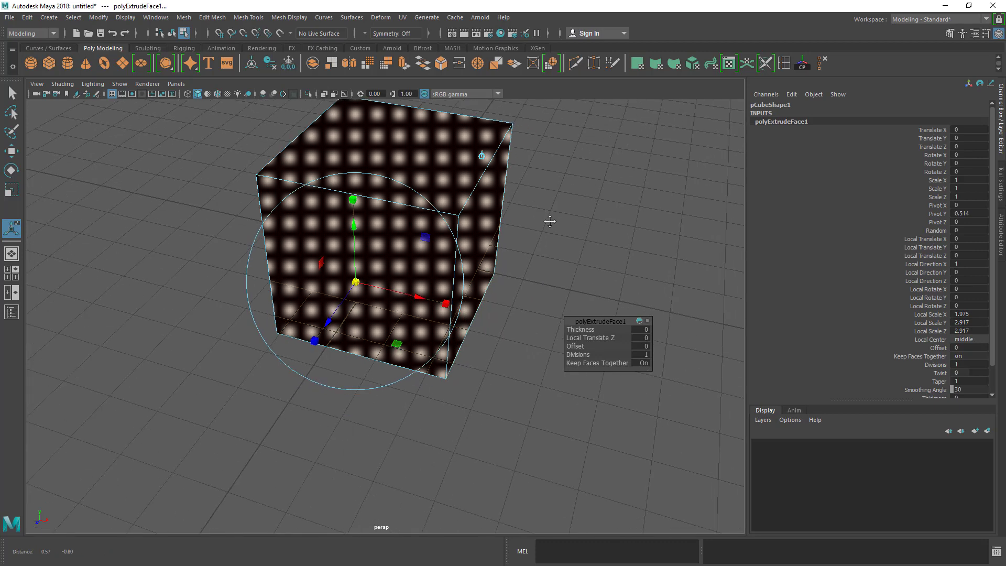
# Turn Keep Faces Together off and inset the extruded faces to a local scale of about 0.559, 0.826 and 0.826
pyautogui.click(607, 363)
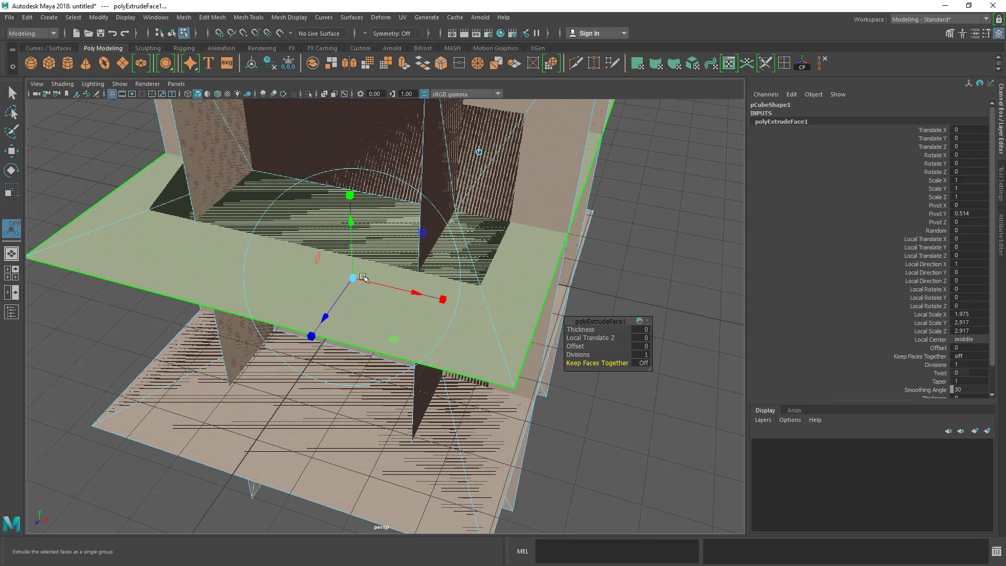
pyautogui.moveTo(359, 283)
pyautogui.mouseDown()
pyautogui.moveTo(338, 283)
pyautogui.moveTo(369, 286)
pyautogui.mouseUp()
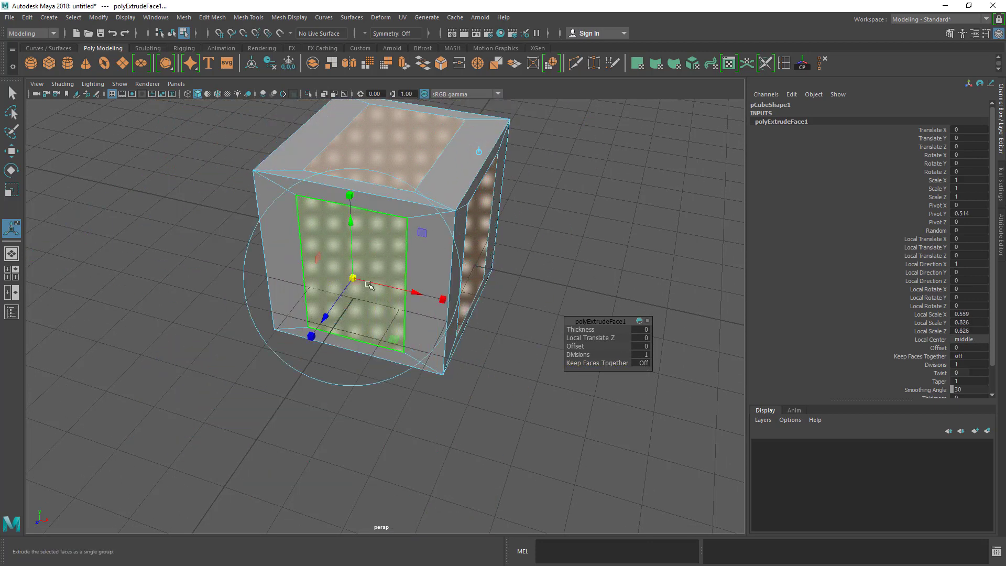
# Turn Keep Faces Together on and scale the extrusion locally to about 0.168, 0.248 and 0.248, examining the cube from several sides
pyautogui.click(600, 364)
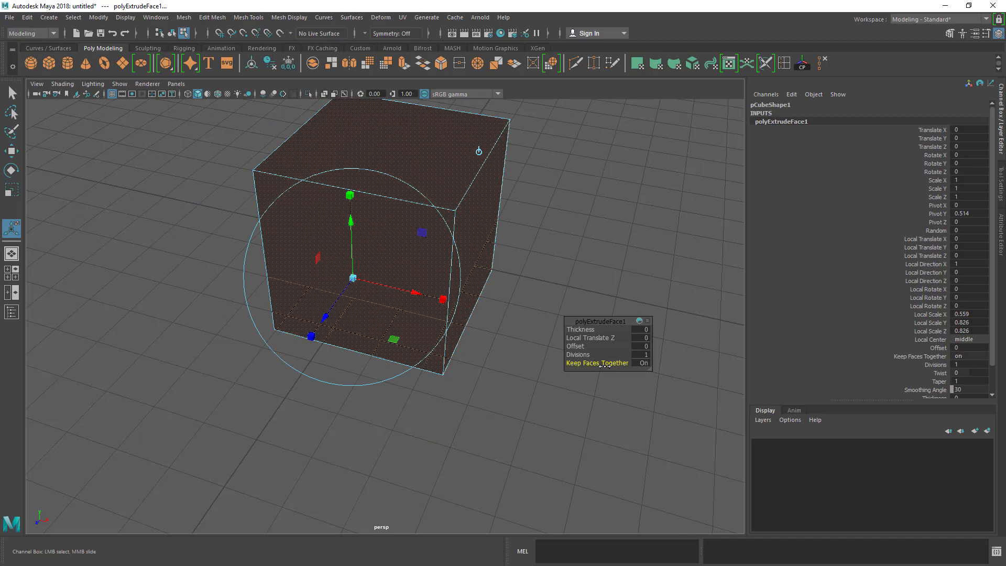
pyautogui.keyDown('alt'); pyautogui.moveTo(617, 232); pyautogui.dragTo(459, 217); pyautogui.keyUp('alt')
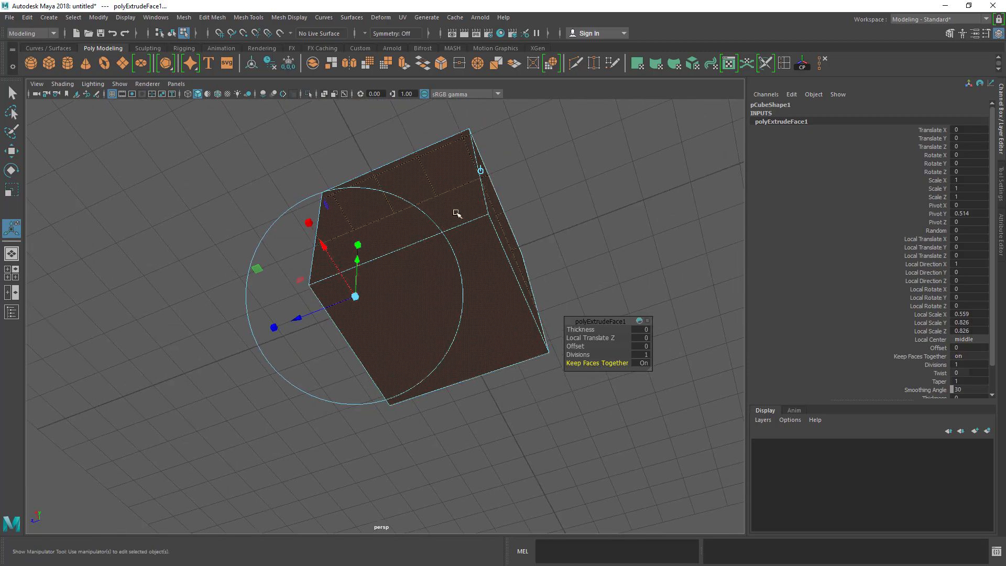
pyautogui.scroll(6, 463, 223)
pyautogui.scroll(-5, 377, 285)
pyautogui.moveTo(363, 298); pyautogui.dragTo(403, 303)
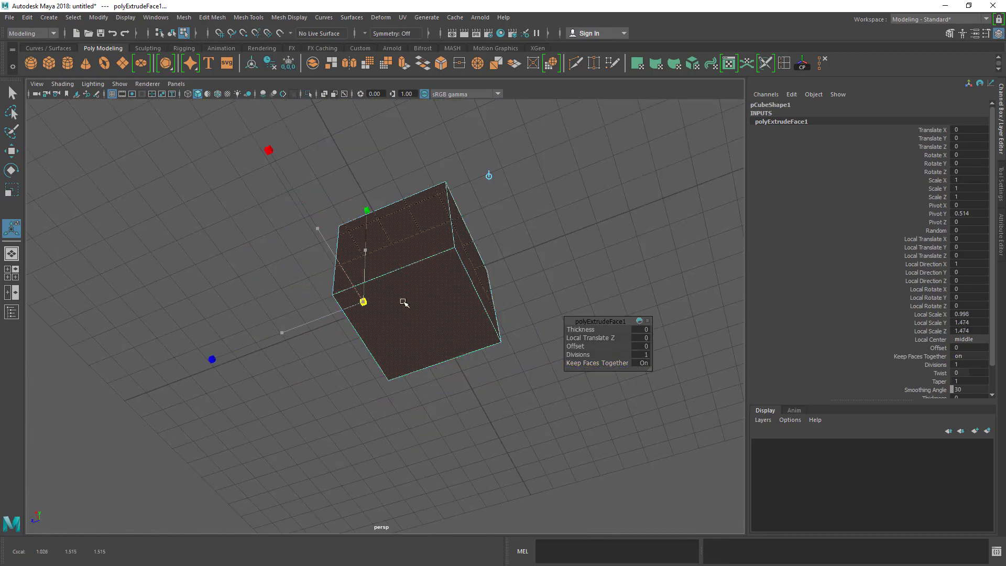
pyautogui.moveTo(530, 285); pyautogui.dragTo(422, 313)
pyautogui.scroll(8, 423, 315)
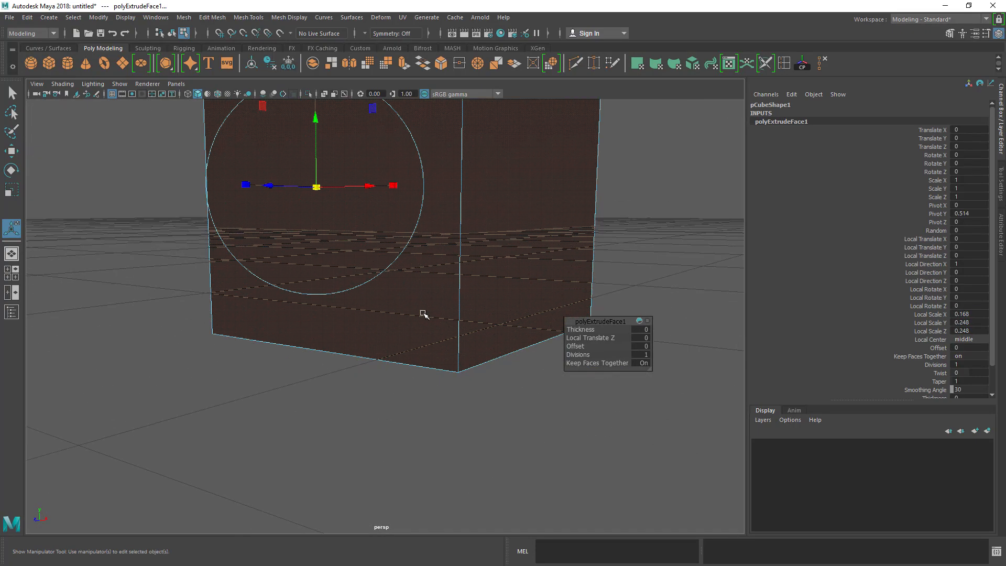
pyautogui.scroll(-6, 443, 299)
pyautogui.keyDown('alt'); pyautogui.moveTo(400, 270); pyautogui.dragTo(494, 197); pyautogui.keyUp('alt')
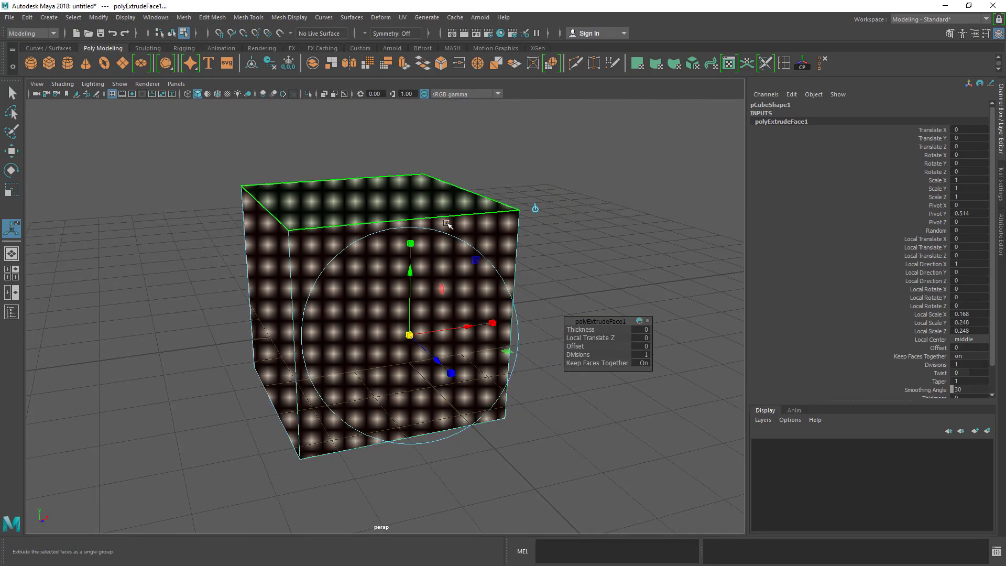
pyautogui.scroll(-4, 335, 226)
pyautogui.keyDown('alt'); pyautogui.moveTo(335, 226); pyautogui.dragTo(353, 284); pyautogui.keyUp('alt')
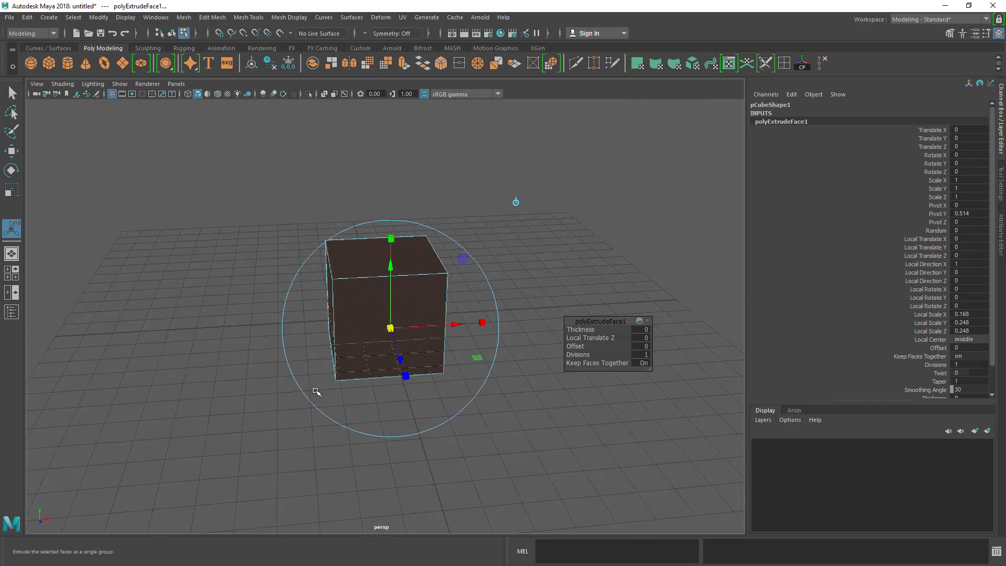
pyautogui.keyDown('alt'); pyautogui.moveTo(547, 388); pyautogui.dragTo(494, 290); pyautogui.keyUp('alt')
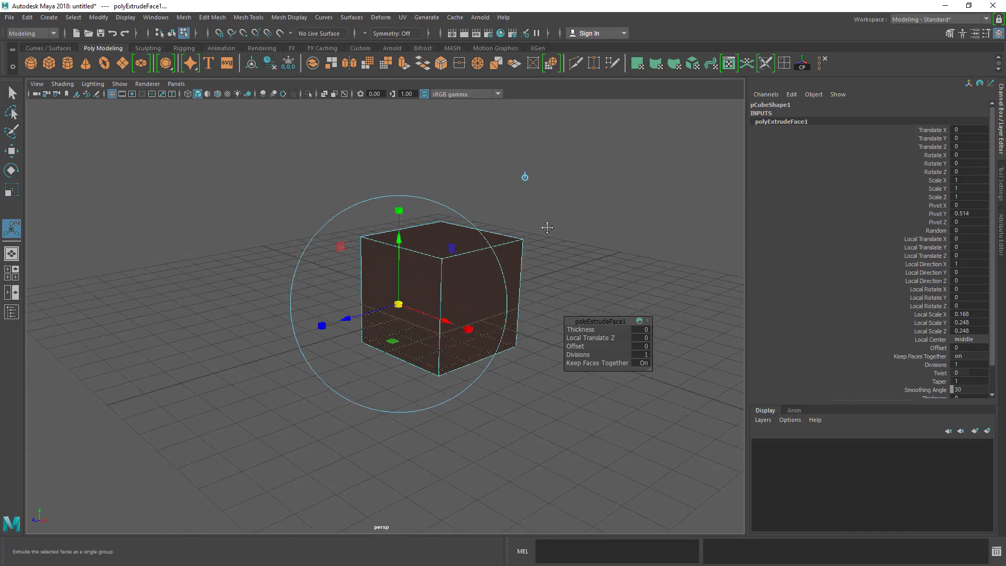
pyautogui.keyDown('alt'); pyautogui.moveTo(547, 228); pyautogui.dragTo(481, 232, button='middle'); pyautogui.keyUp('alt')
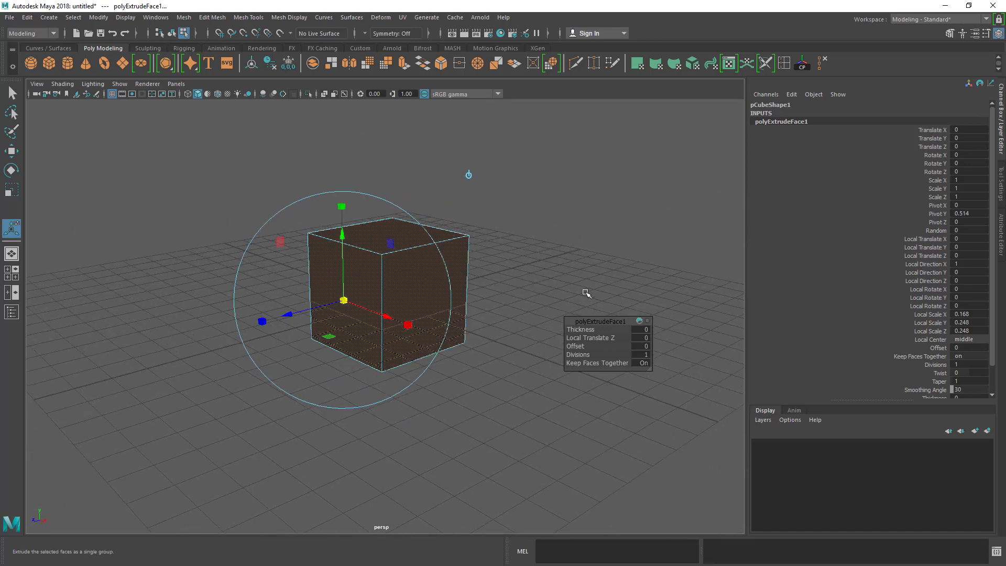
# Turn Keep Faces Together off and scale the inset faces locally to about 0.439, 0.649 and 0.649
pyautogui.scroll(4, 447, 294)
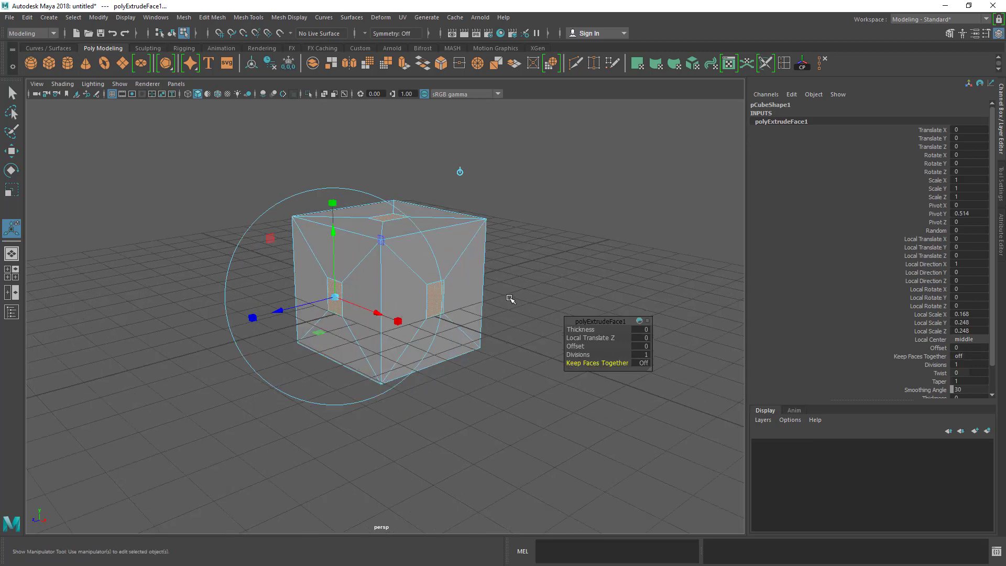
pyautogui.keyDown('alt'); pyautogui.moveTo(514, 395); pyautogui.dragTo(330, 274); pyautogui.keyUp('alt')
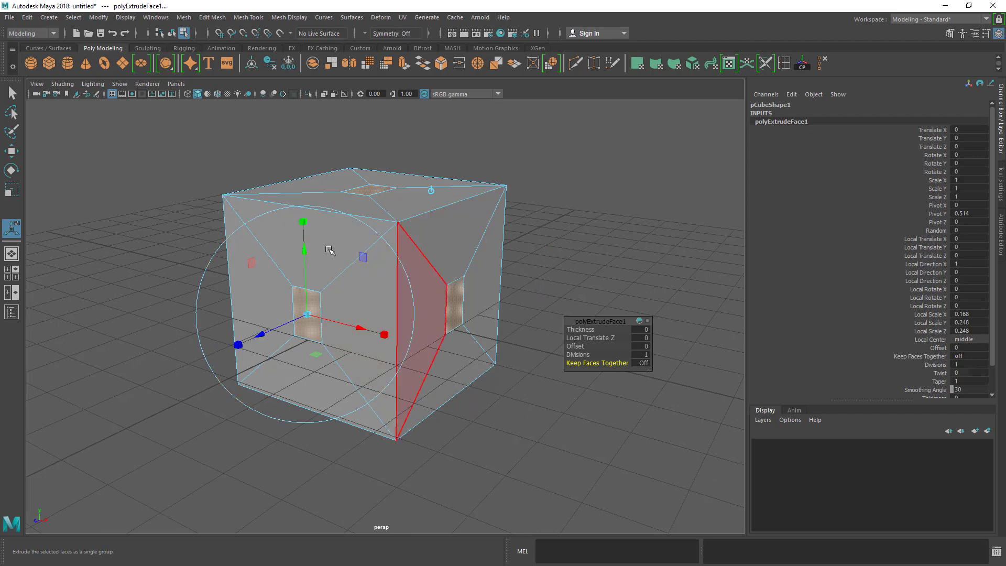
pyautogui.keyDown('alt'); pyautogui.moveTo(123, 231); pyautogui.dragTo(469, 280); pyautogui.keyUp('alt')
pyautogui.keyDown('alt'); pyautogui.moveTo(292, 285); pyautogui.dragTo(501, 285); pyautogui.keyUp('alt')
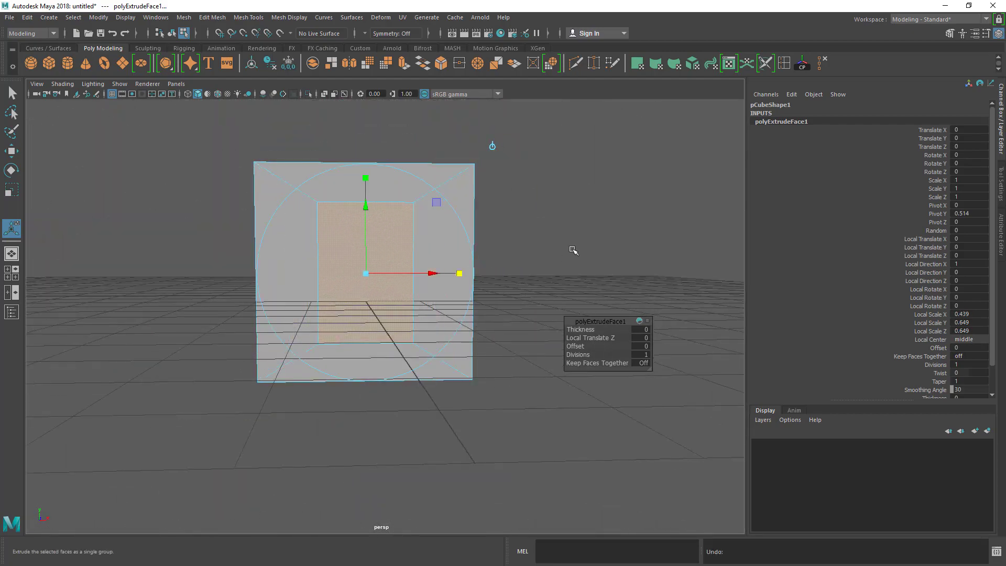
# Undo the extrusion's scale and Keep Faces Together changes and the extrusion itself, back to the plain cube with all six faces selected
pyautogui.hotkey('ctrl', 'z')
pyautogui.hotkey('ctrl', 'z')
pyautogui.hotkey('ctrl', 'z')
pyautogui.hotkey('ctrl', 'z')
pyautogui.hotkey('ctrl', 'z')
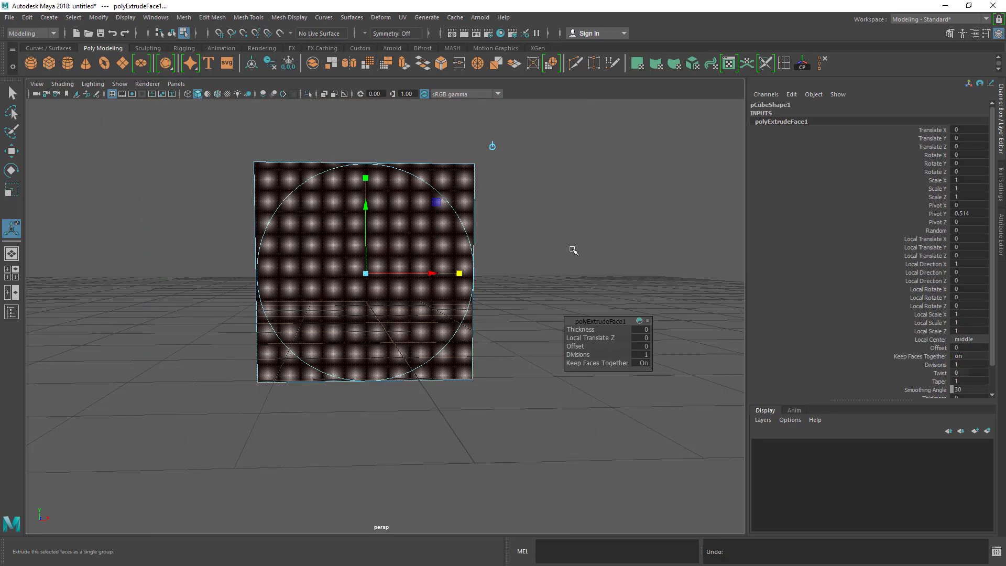
pyautogui.hotkey('ctrl', 'z')
pyautogui.hotkey('ctrl', 'z')
pyautogui.hotkey('ctrl', 'z')
pyautogui.hotkey('ctrl', 'z')
pyautogui.hotkey('ctrl', 'z')
pyautogui.hotkey('ctrl', 'z')
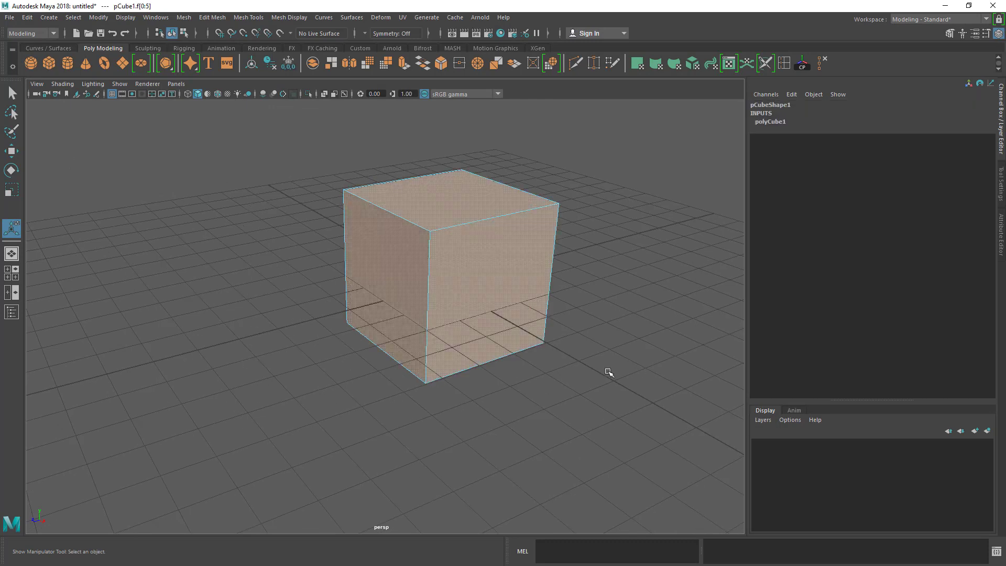
# Try scaling a single side face of the cube without extruding it, and undo the change
pyautogui.moveTo(291, 153); pyautogui.dragTo(632, 470)
pyautogui.click(511, 289)
pyautogui.press('e')
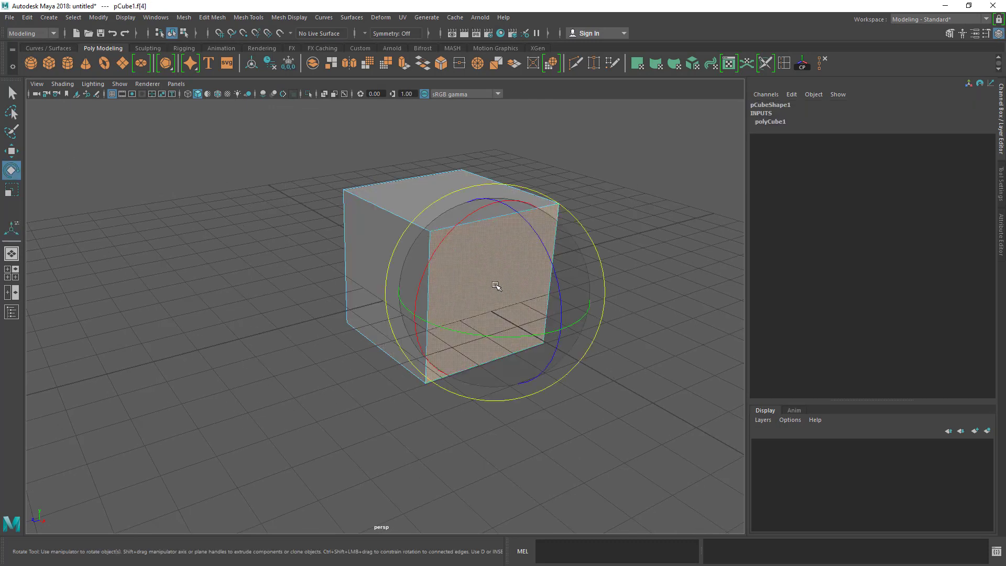
pyautogui.press('r')
pyautogui.moveTo(493, 292); pyautogui.dragTo(387, 312)
pyautogui.hotkey('ctrl', 'z')
# Extrude all six cube faces with Keep Faces Together off and inset them to a local scale of 0.8 on every axis
pyautogui.moveTo(280, 162); pyautogui.dragTo(550, 358)
pyautogui.hotkey('ctrl', 'e')
pyautogui.click(598, 362)
pyautogui.keyDown('alt'); pyautogui.moveTo(595, 253); pyautogui.dragTo(350, 285, button='middle'); pyautogui.keyUp('alt')
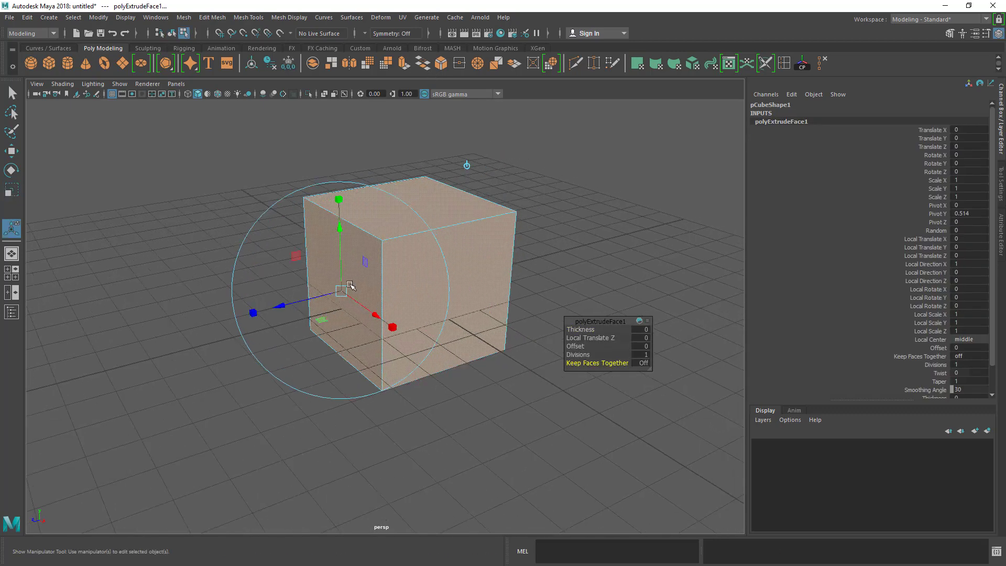
pyautogui.click(395, 328)
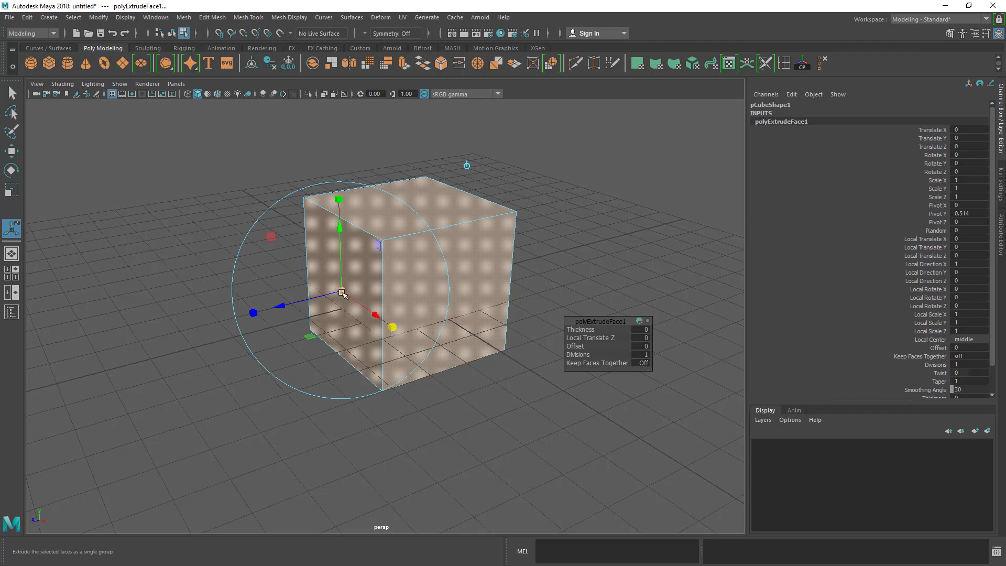
pyautogui.keyDown('alt'); pyautogui.moveTo(299, 405); pyautogui.dragTo(291, 349); pyautogui.keyUp('alt')
pyautogui.keyDown('alt'); pyautogui.moveTo(497, 297); pyautogui.dragTo(563, 181); pyautogui.keyUp('alt')
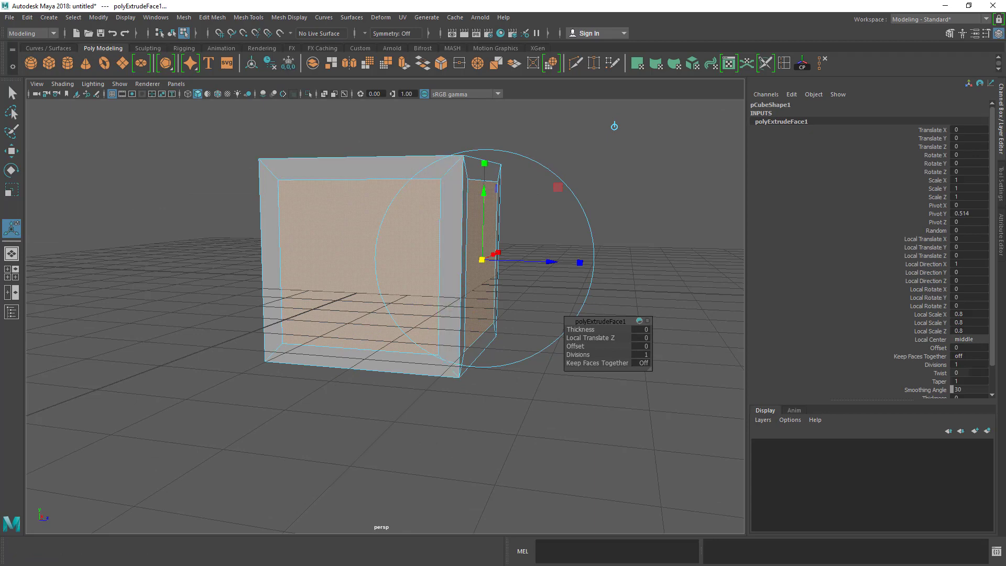
# Check the crate photo, extrude the inset faces again and push them inward to a local translate Z of about -0.278
pyautogui.moveTo(1005, 55); pyautogui.dragTo(828, 38)
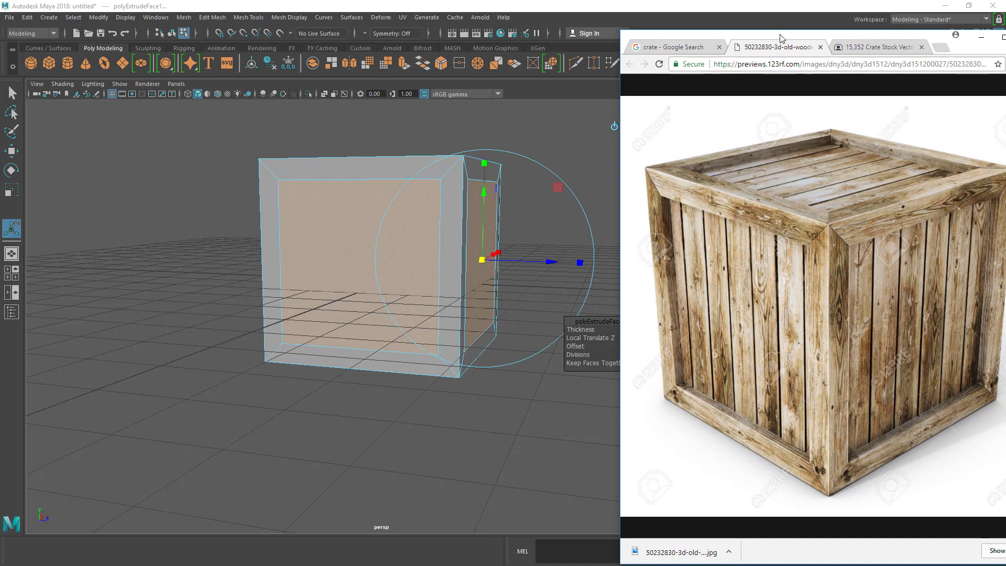
pyautogui.moveTo(781, 38); pyautogui.dragTo(1005, 44)
pyautogui.keyDown('alt'); pyautogui.moveTo(477, 199); pyautogui.dragTo(395, 226); pyautogui.keyUp('alt')
pyautogui.click(417, 65)
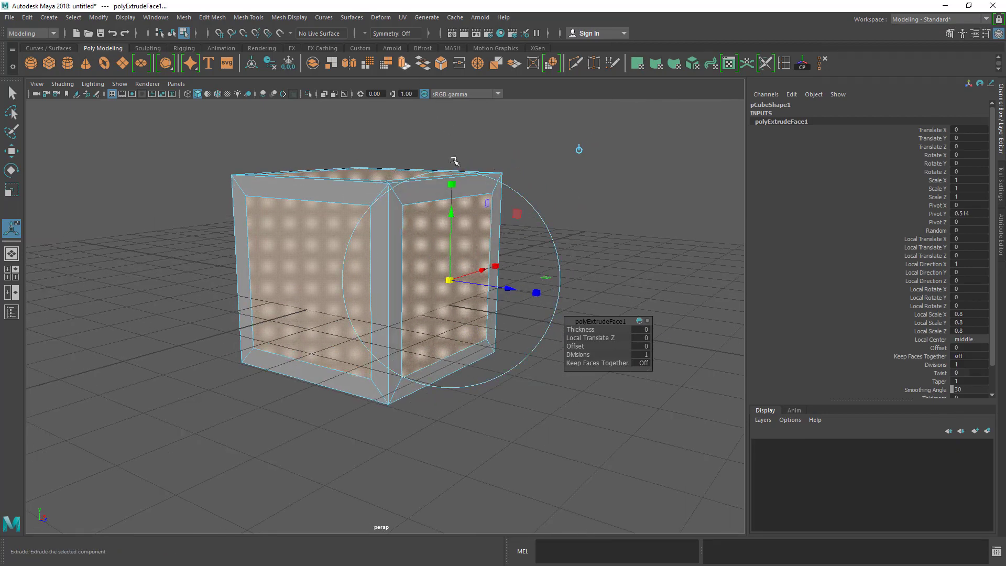
pyautogui.moveTo(510, 287); pyautogui.dragTo(398, 180)
pyautogui.scroll(2, 519, 274)
pyautogui.keyDown('alt'); pyautogui.moveTo(319, 240); pyautogui.dragTo(394, 201); pyautogui.keyUp('alt')
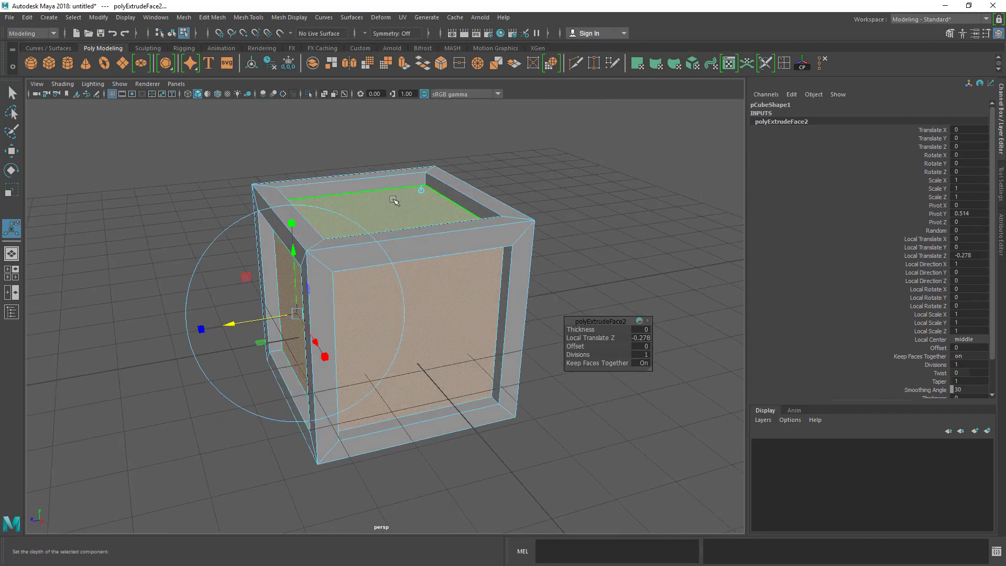
# Make the recesses shallower with a local translate Z of about -0.18, and return to object mode with the crate selected
pyautogui.keyDown('alt'); pyautogui.moveTo(441, 238); pyautogui.dragTo(551, 189, button='middle'); pyautogui.keyUp('alt')
pyautogui.scroll(3, 383, 234)
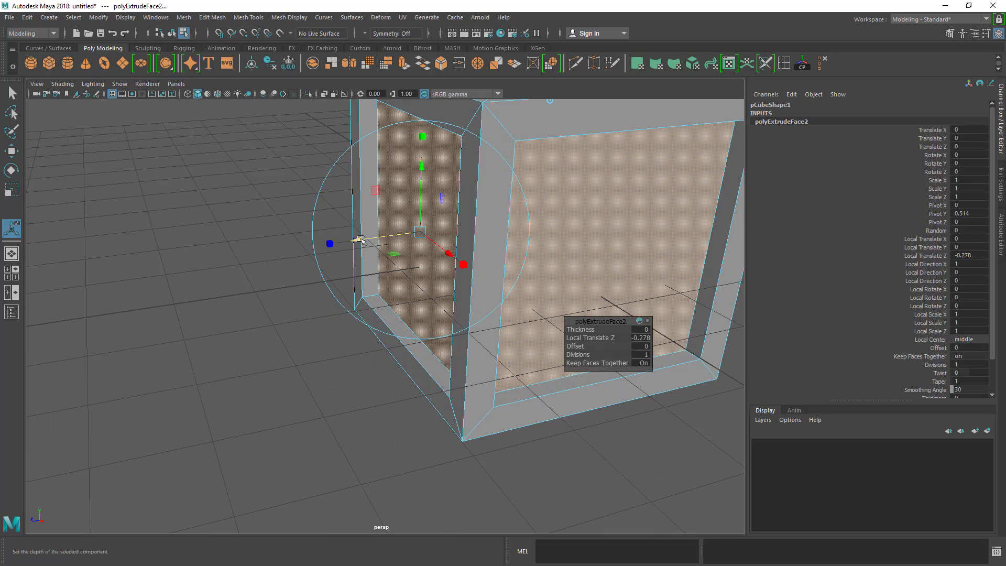
pyautogui.moveTo(360, 240); pyautogui.dragTo(353, 239)
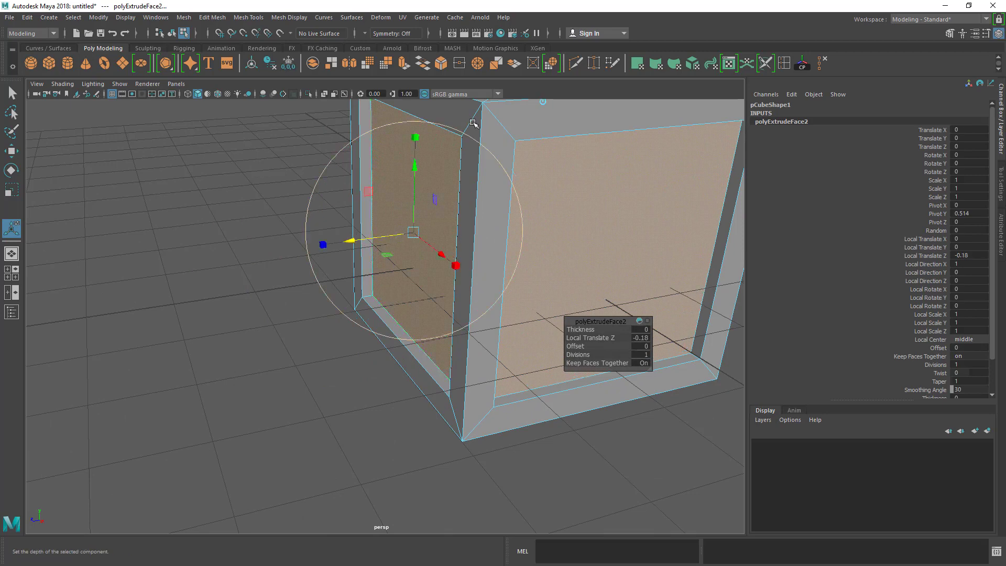
pyautogui.moveTo(478, 121); pyautogui.dragTo(520, 101, button='right')
pyautogui.click(222, 221)
pyautogui.scroll(-5, 367, 229)
pyautogui.click(458, 233)
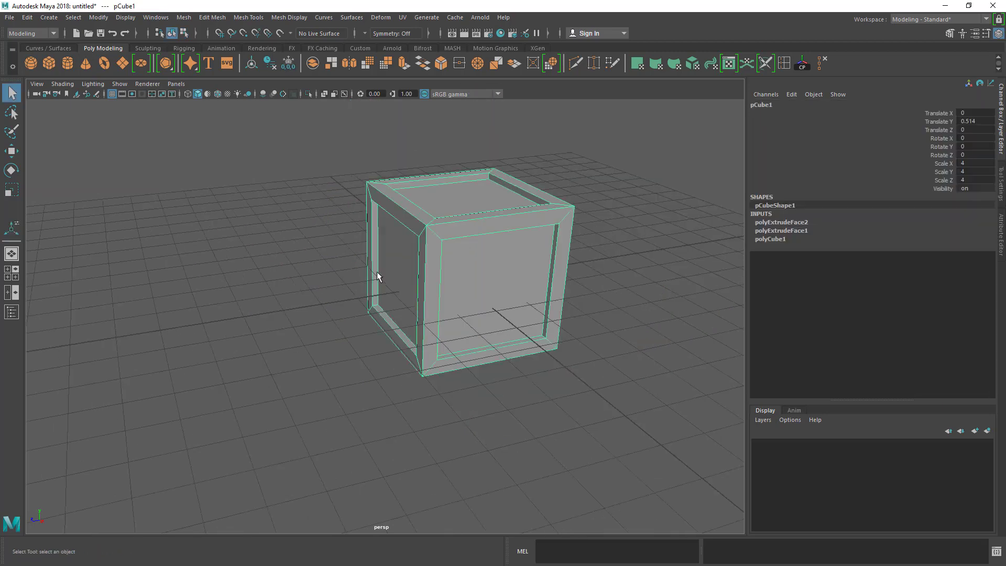
# Examine the recessed crate from several sides and compare its frame with the reference photo
pyautogui.keyDown('alt'); pyautogui.moveTo(350, 228); pyautogui.dragTo(284, 229); pyautogui.keyUp('alt')
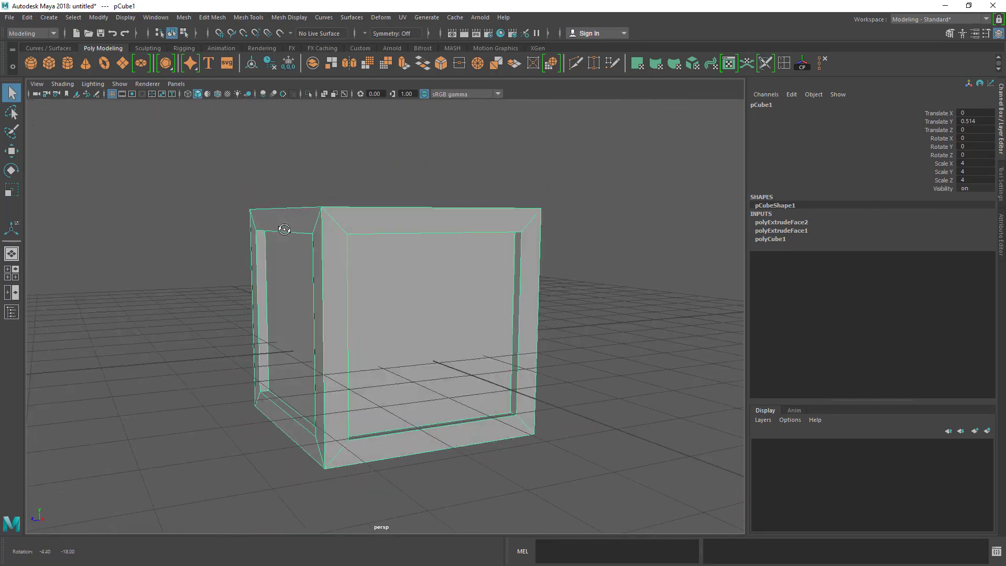
pyautogui.keyDown('alt'); pyautogui.moveTo(348, 298); pyautogui.dragTo(414, 283); pyautogui.keyUp('alt')
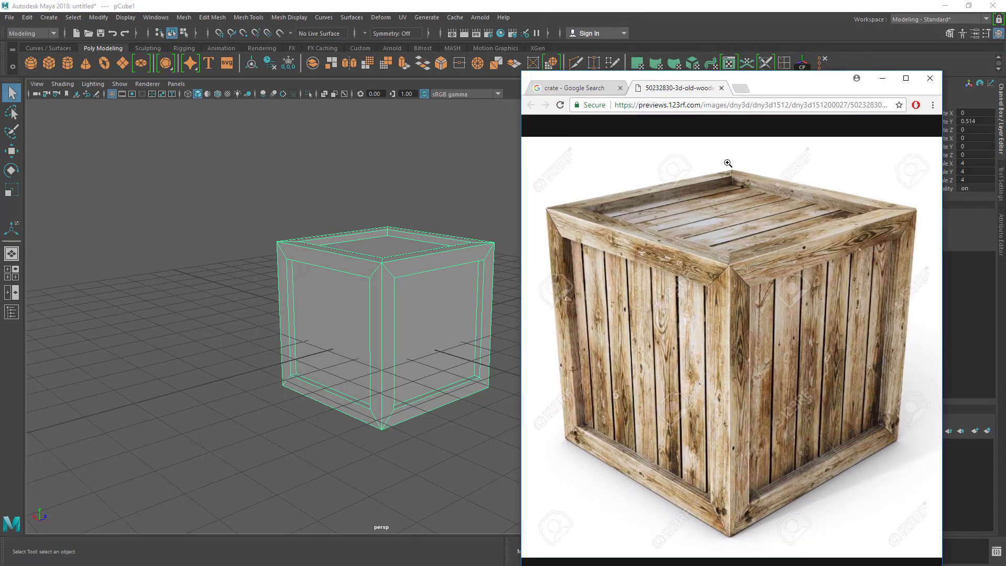
pyautogui.keyDown('alt'); pyautogui.moveTo(489, 258); pyautogui.dragTo(485, 266); pyautogui.keyUp('alt')
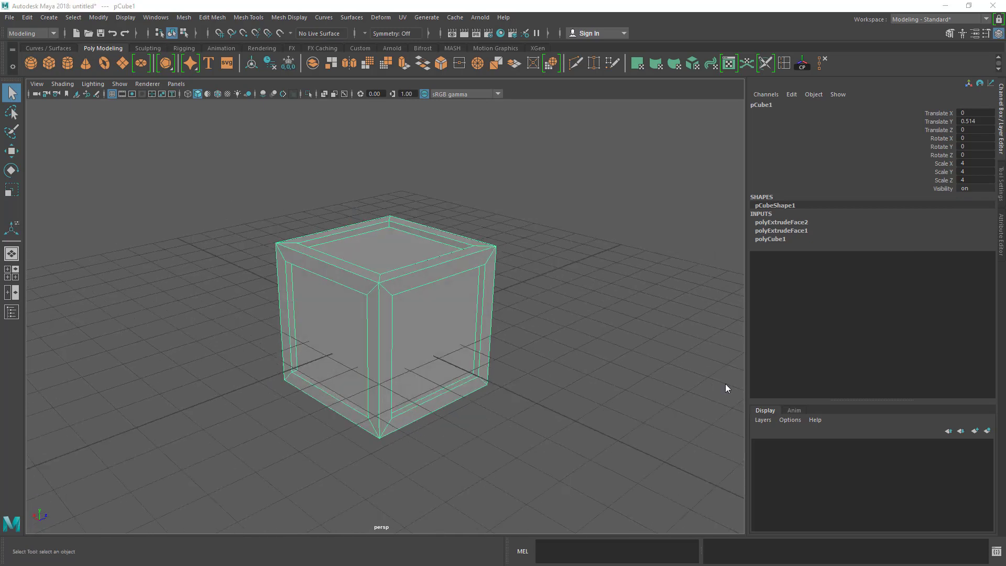
pyautogui.keyDown('alt'); pyautogui.moveTo(475, 359); pyautogui.dragTo(475, 360); pyautogui.keyUp('alt')
pyautogui.moveTo(438, 304)
pyautogui.keyDown('alt'); pyautogui.mouseDown(button='middle')
pyautogui.moveTo(483, 328)
pyautogui.moveTo(427, 295)
pyautogui.mouseUp(button='middle'); pyautogui.keyUp('alt')
pyautogui.scroll(4, 418, 297)
pyautogui.keyDown('alt'); pyautogui.moveTo(387, 297); pyautogui.dragTo(393, 294); pyautogui.keyUp('alt')
# Switch the crate to edge selection, frame one of its outer top edges for a close look, and clear the selection
pyautogui.moveTo(394, 294); pyautogui.dragTo(412, 225, button='right')
pyautogui.click(410, 210)
pyautogui.press('f')
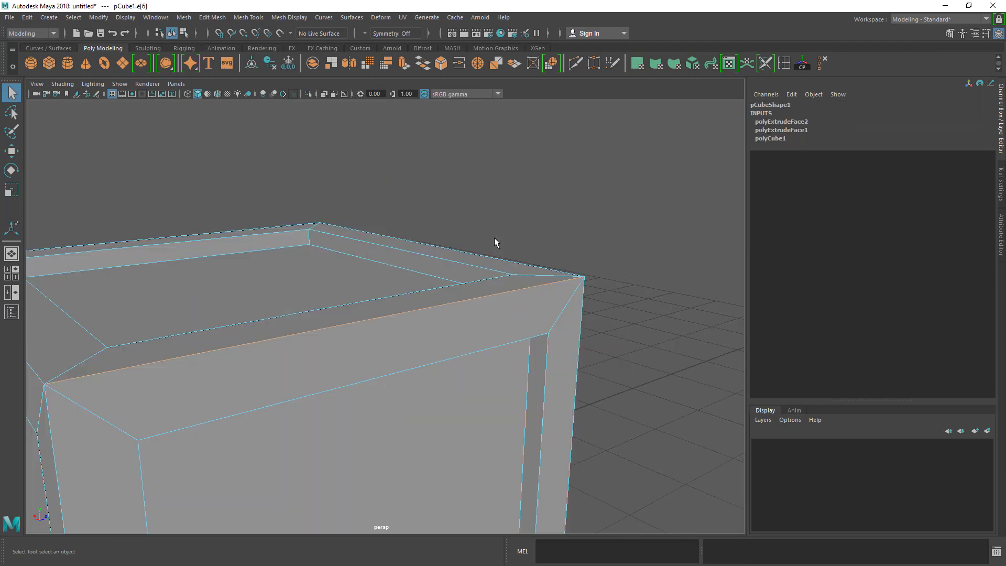
pyautogui.keyDown('alt'); pyautogui.moveTo(385, 237); pyautogui.dragTo(491, 174, button='middle'); pyautogui.keyUp('alt')
pyautogui.keyDown('alt'); pyautogui.moveTo(393, 227); pyautogui.dragTo(492, 198); pyautogui.keyUp('alt')
pyautogui.click(542, 215)
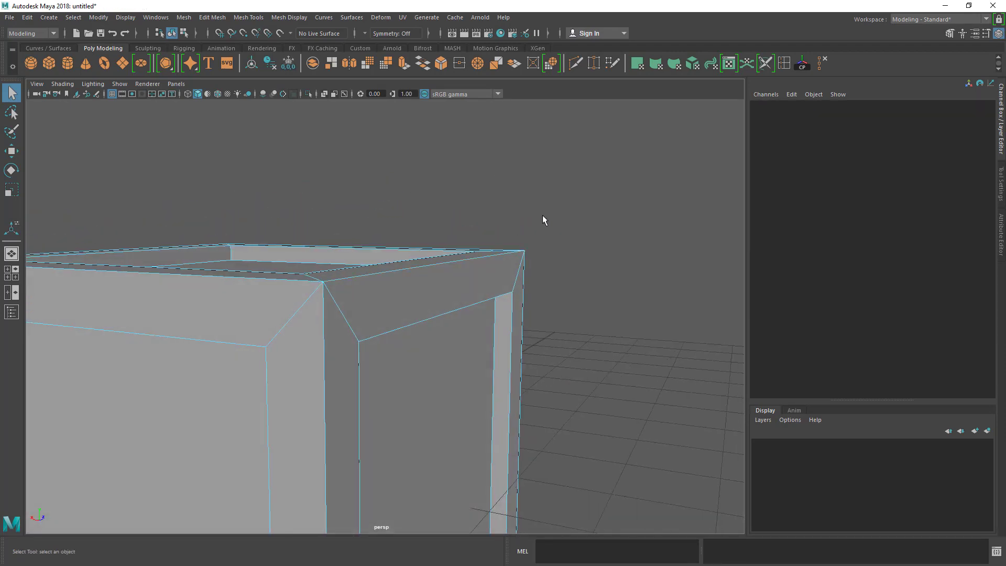
# Examine the crate's outer corners and frame edges up close and from several sides
pyautogui.scroll(-1, 466, 297)
pyautogui.scroll(4, 463, 294)
pyautogui.keyDown('alt'); pyautogui.moveTo(397, 253); pyautogui.dragTo(453, 222); pyautogui.keyUp('alt')
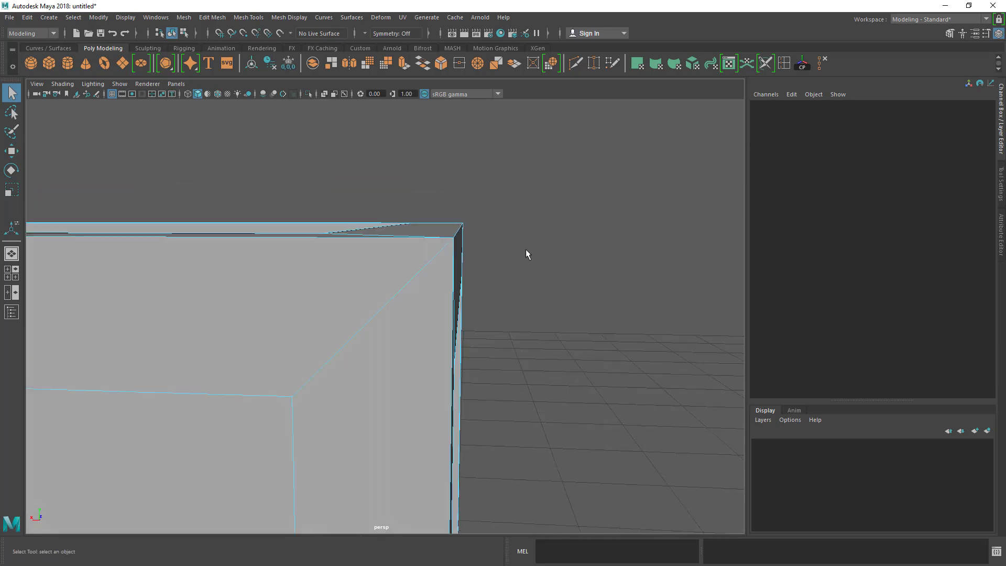
pyautogui.keyDown('alt'); pyautogui.moveTo(526, 254); pyautogui.dragTo(464, 250); pyautogui.keyUp('alt')
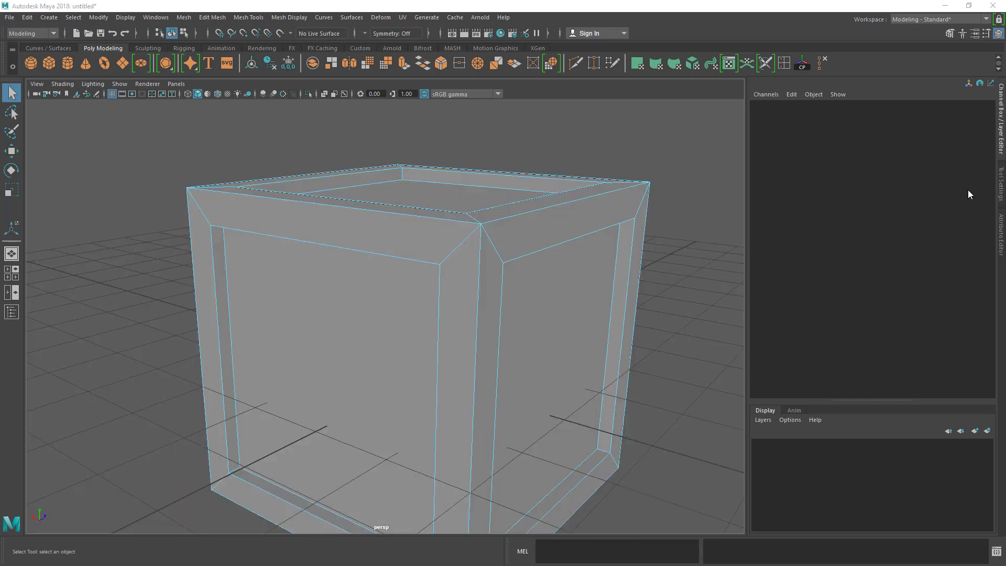
pyautogui.keyDown('alt'); pyautogui.moveTo(681, 179); pyautogui.dragTo(734, 155, button='middle'); pyautogui.keyUp('alt')
pyautogui.keyDown('alt'); pyautogui.moveTo(736, 189); pyautogui.dragTo(533, 199); pyautogui.keyUp('alt')
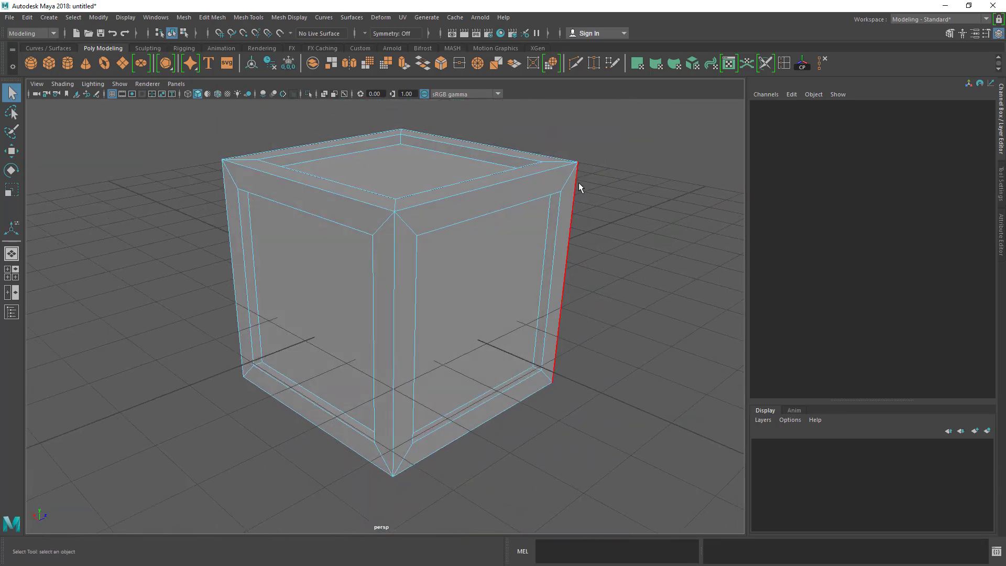
pyautogui.keyDown('alt'); pyautogui.moveTo(586, 187); pyautogui.dragTo(592, 193, button='middle'); pyautogui.keyUp('alt')
pyautogui.keyDown('alt'); pyautogui.moveTo(558, 228); pyautogui.dragTo(380, 280); pyautogui.keyUp('alt')
pyautogui.scroll(3, 573, 224)
pyautogui.scroll(-4, 376, 292)
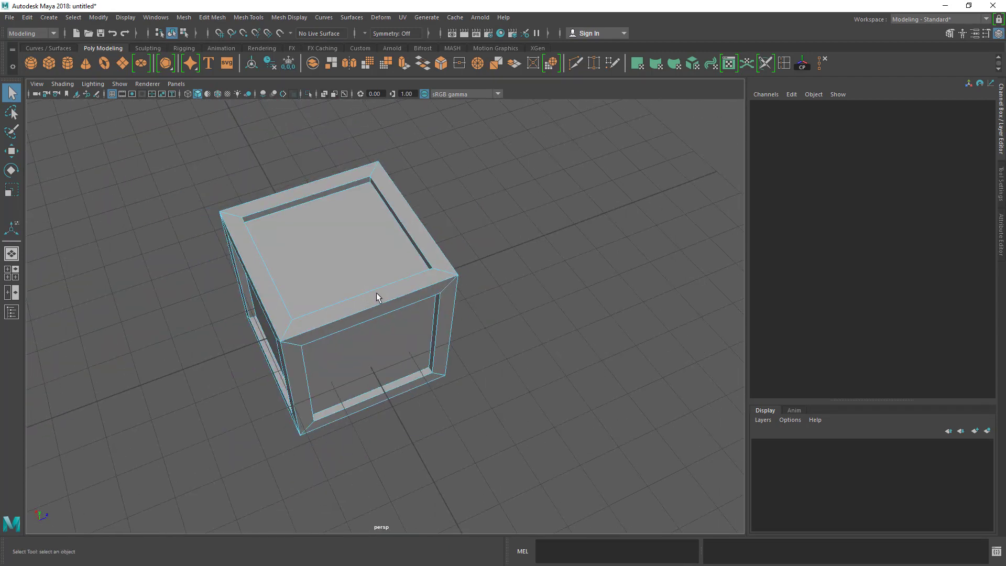
# Enlarge the reference crate photo to study the plank frame's edges, and return to the matching corner of the model
pyautogui.hotkey('alt', 'Tab')
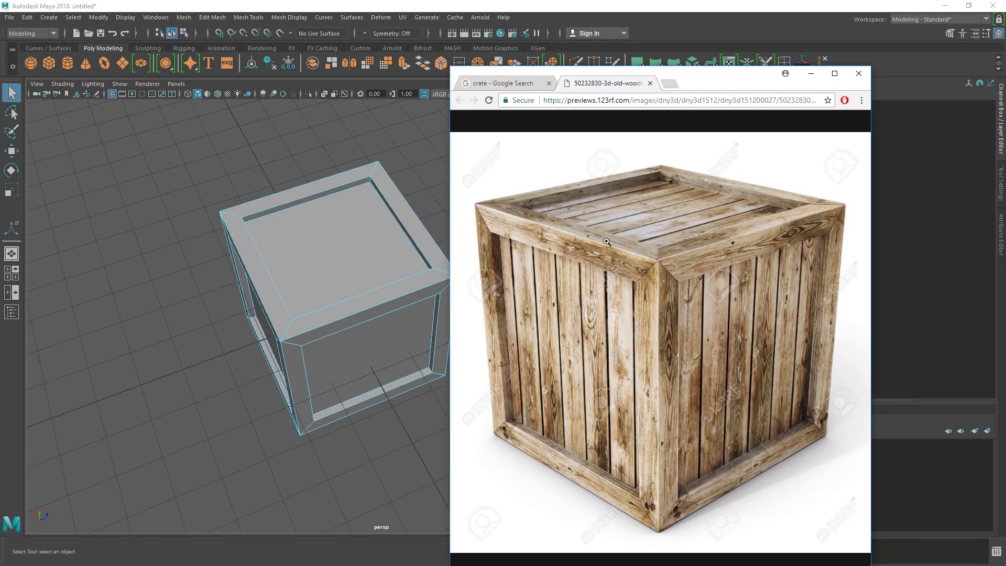
pyautogui.click(609, 241)
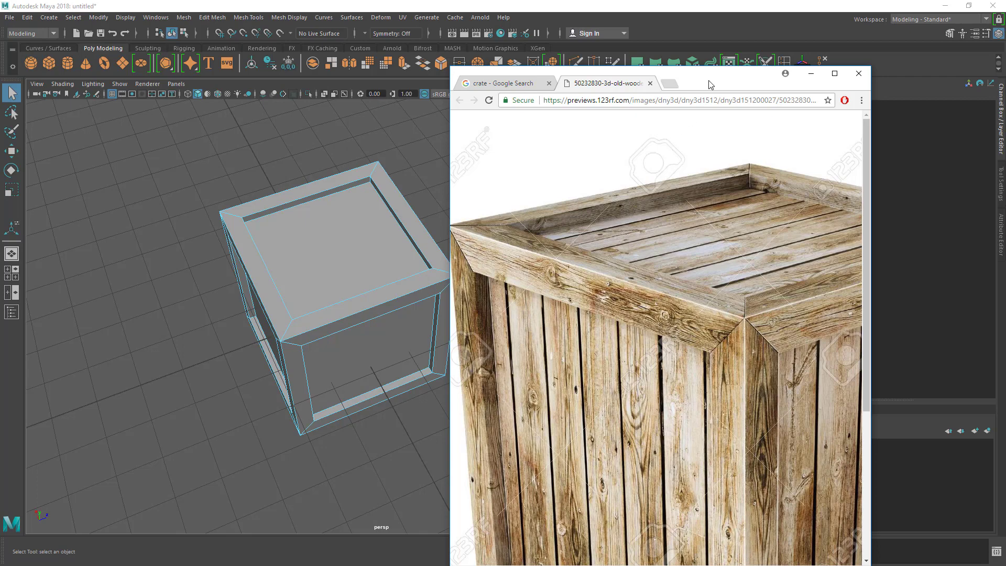
pyautogui.moveTo(710, 84); pyautogui.dragTo(1005, 86)
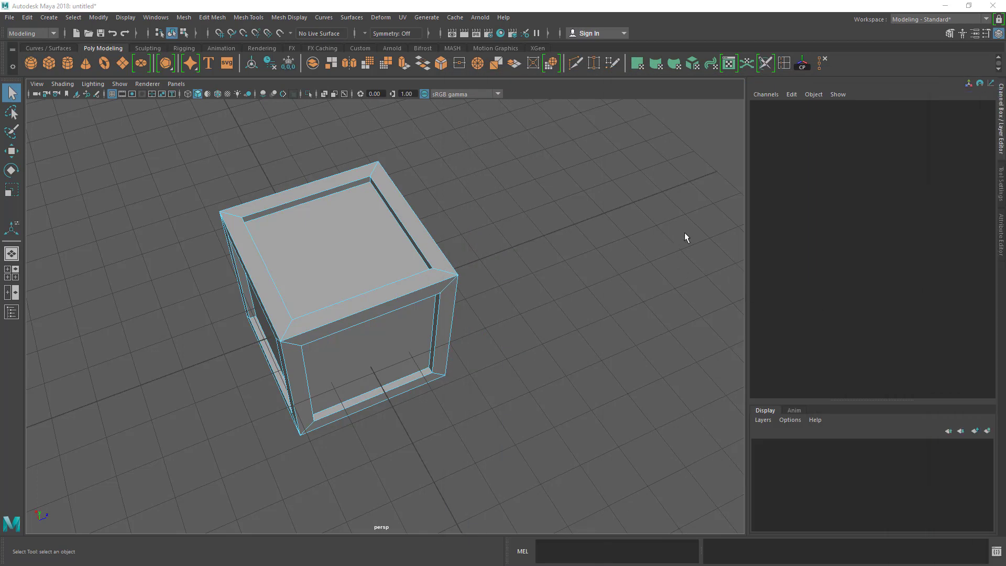
pyautogui.scroll(-3, 557, 295)
pyautogui.scroll(7, 472, 297)
pyautogui.keyDown('alt'); pyautogui.moveTo(336, 281); pyautogui.dragTo(384, 232); pyautogui.keyUp('alt')
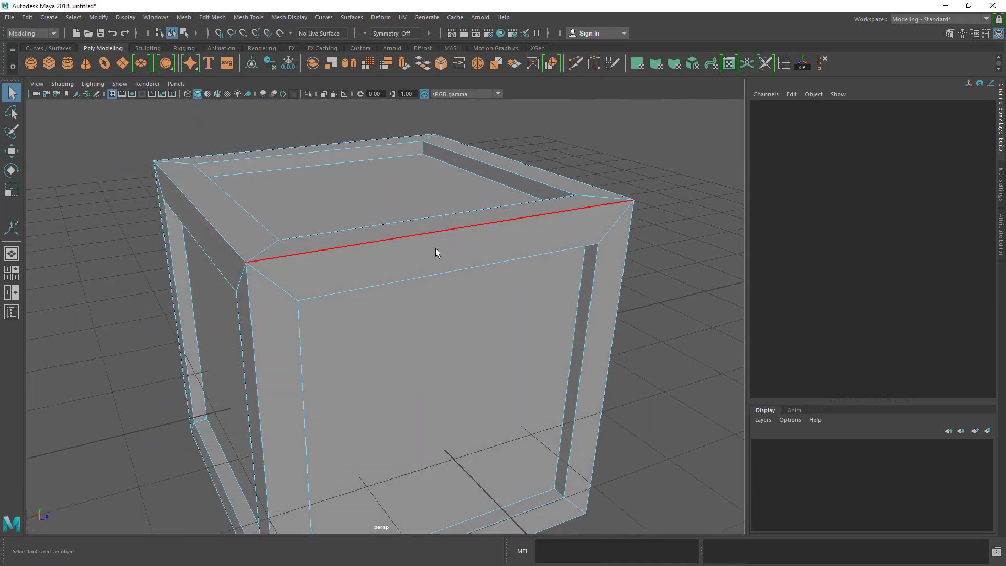
# Select the four outer edges around the crate's top and the first inner edges of its top recess
pyautogui.click(314, 250)
pyautogui.keyDown('shift'); pyautogui.click(196, 213); pyautogui.keyUp('shift')
pyautogui.keyDown('alt'); pyautogui.moveTo(193, 241); pyautogui.dragTo(261, 233); pyautogui.keyUp('alt')
pyautogui.keyDown('alt'); pyautogui.moveTo(260, 234); pyautogui.dragTo(191, 234, button='right'); pyautogui.keyUp('alt')
pyautogui.keyDown('alt'); pyautogui.moveTo(190, 233); pyautogui.dragTo(250, 242, button='middle'); pyautogui.keyUp('alt')
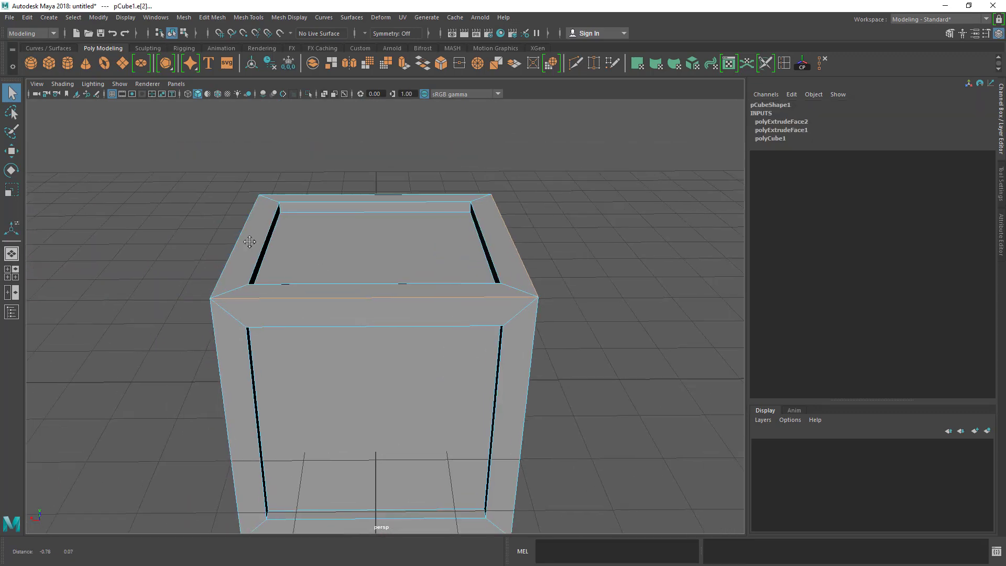
pyautogui.keyDown('alt'); pyautogui.moveTo(249, 242); pyautogui.dragTo(242, 261); pyautogui.keyUp('alt')
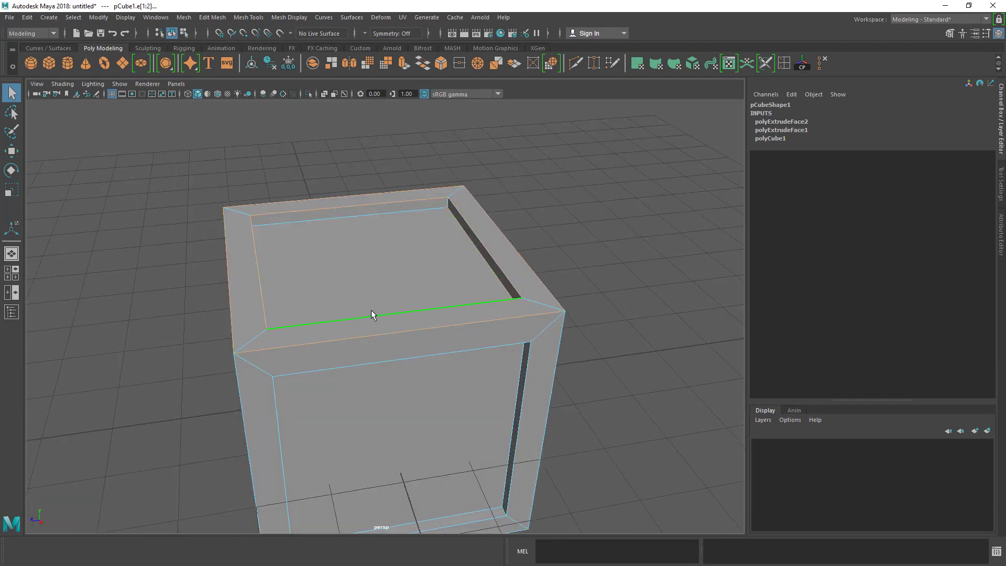
# Add the remaining top recess edges, the side panels' upper recess edges and one panel's first vertical recess edges to the selection
pyautogui.keyDown('alt'); pyautogui.moveTo(371, 314); pyautogui.dragTo(467, 215); pyautogui.keyUp('alt')
pyautogui.keyDown('alt'); pyautogui.moveTo(377, 278); pyautogui.dragTo(335, 218); pyautogui.keyUp('alt')
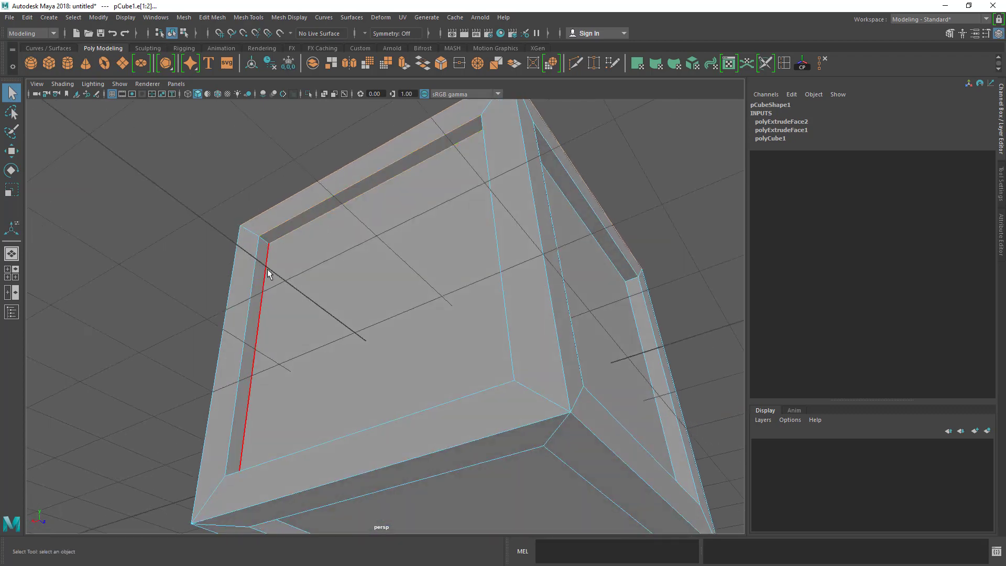
pyautogui.keyDown('alt'); pyautogui.moveTo(282, 282); pyautogui.dragTo(377, 307); pyautogui.keyUp('alt')
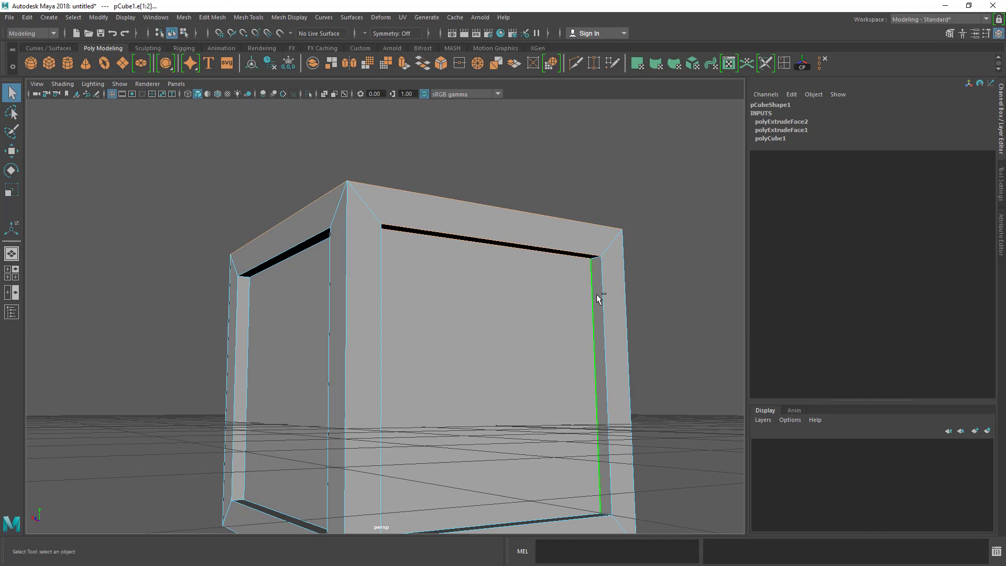
pyautogui.keyDown('alt'); pyautogui.moveTo(589, 310); pyautogui.dragTo(533, 377); pyautogui.keyUp('alt')
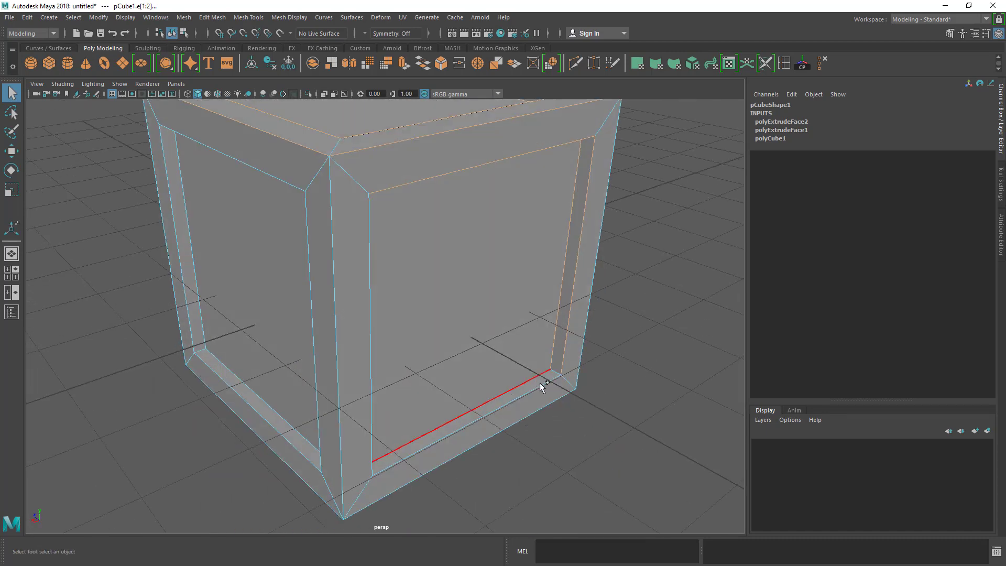
# Add the lower and remaining vertical recess edges of the same side panel to the edge selection
pyautogui.keyDown('shift'); pyautogui.click(539, 383); pyautogui.keyUp('shift')
pyautogui.keyDown('shift'); pyautogui.click(534, 377); pyautogui.keyUp('shift')
pyautogui.keyDown('alt'); pyautogui.moveTo(448, 349); pyautogui.dragTo(570, 263, button='middle'); pyautogui.keyUp('alt')
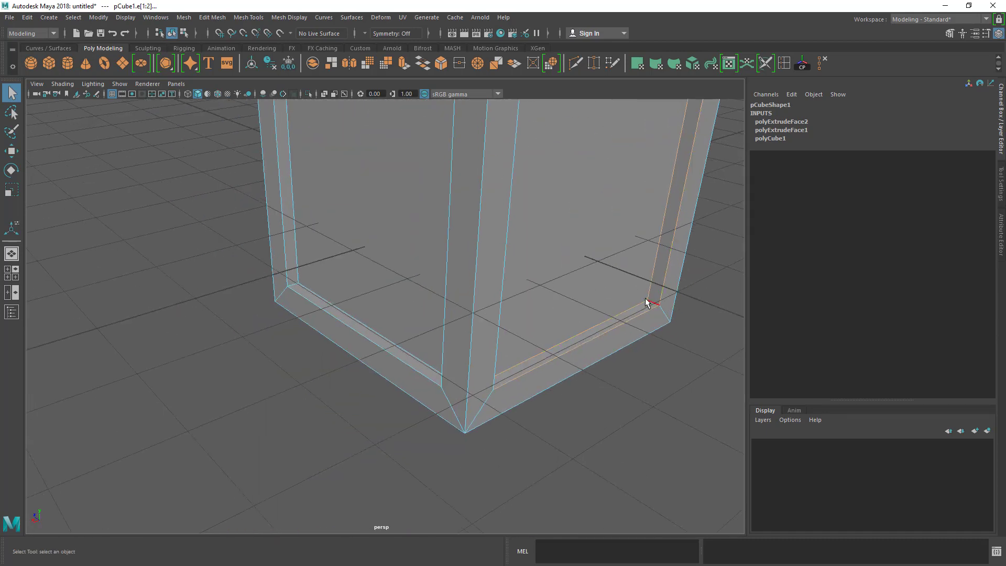
pyautogui.keyDown('alt'); pyautogui.moveTo(579, 317); pyautogui.dragTo(478, 316); pyautogui.keyUp('alt')
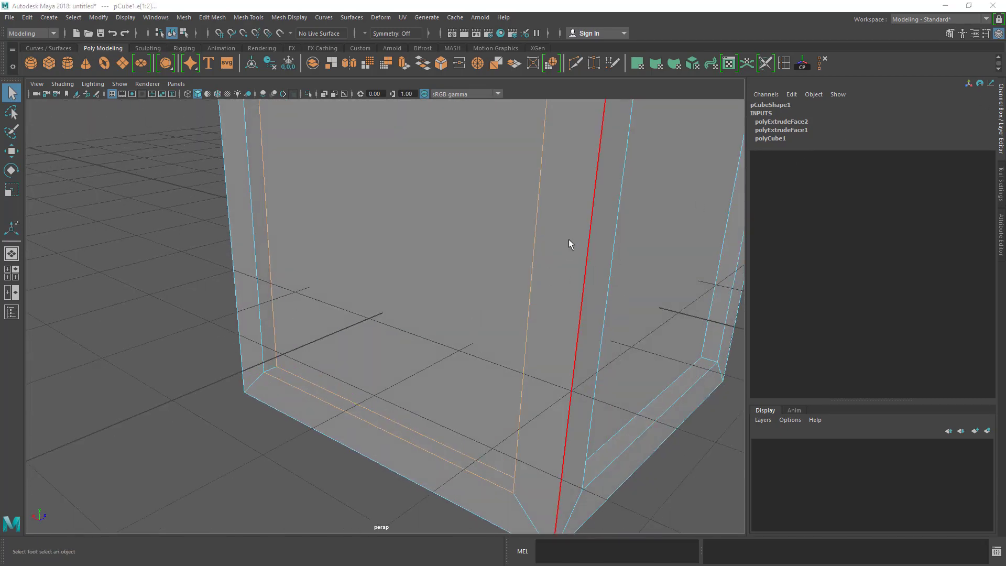
pyautogui.keyDown('alt'); pyautogui.moveTo(569, 240); pyautogui.dragTo(467, 278, button='middle'); pyautogui.keyUp('alt')
pyautogui.scroll(-3, 520, 232)
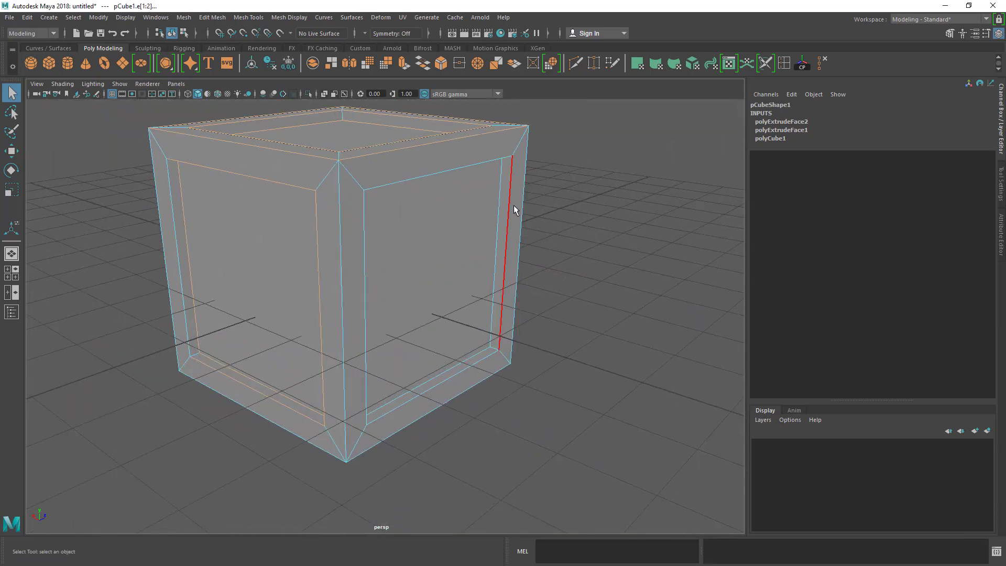
# Extend the edge selection with the vertical and horizontal recess edges of the neighbouring side panel
pyautogui.keyDown('alt'); pyautogui.moveTo(494, 203); pyautogui.dragTo(354, 232); pyautogui.keyUp('alt')
pyautogui.keyDown('shift'); pyautogui.click(200, 205); pyautogui.keyUp('shift')
pyautogui.keyDown('alt'); pyautogui.moveTo(200, 205); pyautogui.dragTo(278, 249); pyautogui.keyUp('alt')
pyautogui.keyDown('shift'); pyautogui.click(263, 147); pyautogui.keyUp('shift')
pyautogui.keyDown('shift'); pyautogui.click(298, 391); pyautogui.keyUp('shift')
pyautogui.keyDown('alt'); pyautogui.moveTo(299, 390); pyautogui.dragTo(300, 179); pyautogui.keyUp('alt')
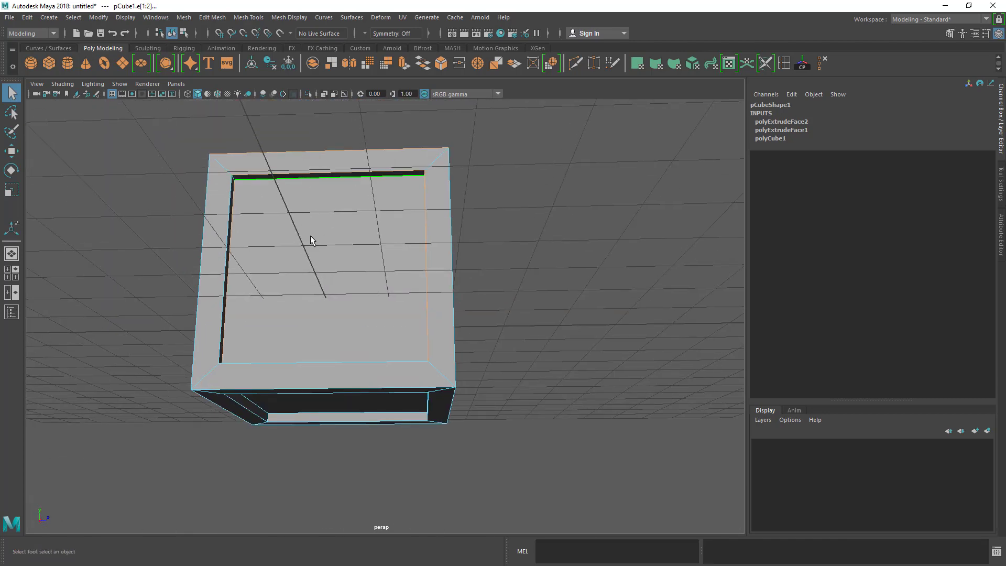
# Add the remaining vertical and lower recess edges of the current side panel to the edge selection
pyautogui.keyDown('alt'); pyautogui.moveTo(310, 234); pyautogui.dragTo(516, 236); pyautogui.keyUp('alt')
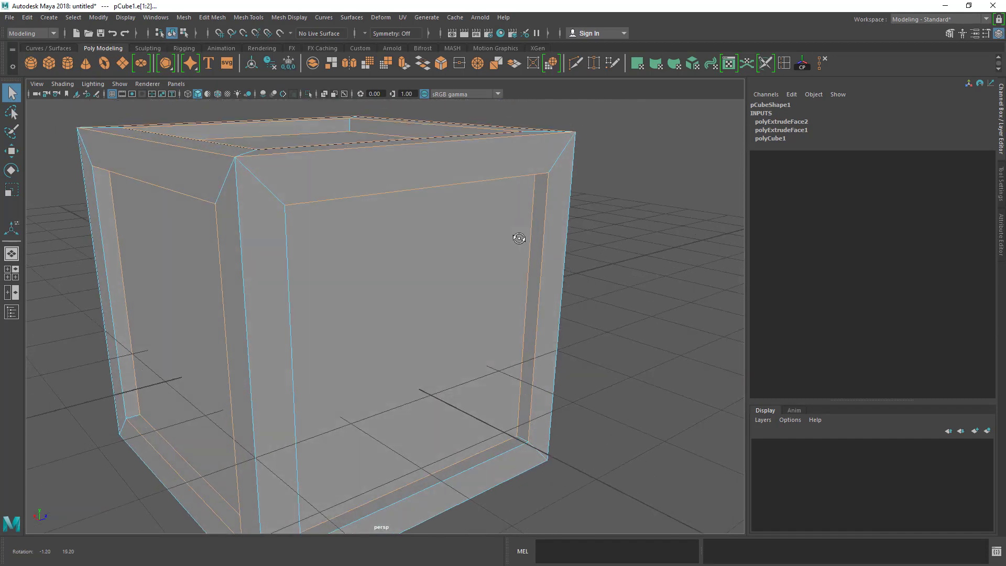
pyautogui.keyDown('alt'); pyautogui.moveTo(483, 319); pyautogui.dragTo(522, 415); pyautogui.keyUp('alt')
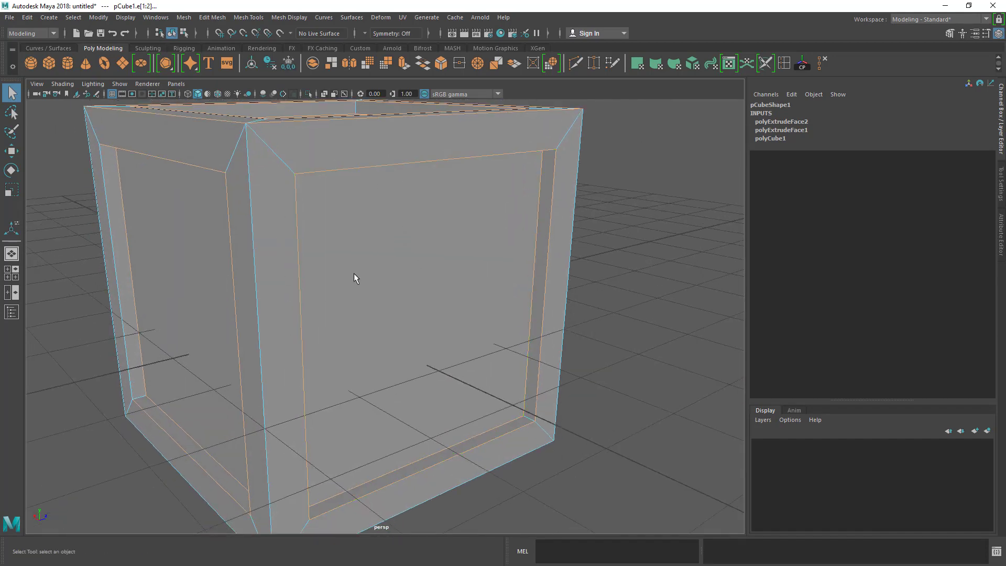
pyautogui.keyDown('alt'); pyautogui.moveTo(354, 274); pyautogui.dragTo(321, 238); pyautogui.keyUp('alt')
pyautogui.keyDown('alt'); pyautogui.moveTo(433, 171); pyautogui.dragTo(388, 221, button='middle'); pyautogui.keyUp('alt')
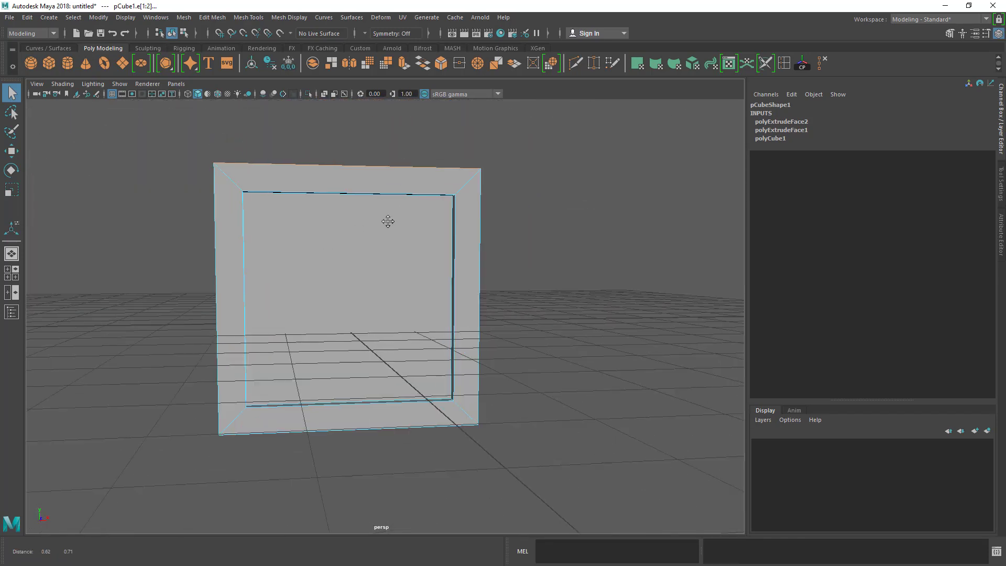
# Extend the edge selection with the outer and inner recess edges of the third side panel
pyautogui.keyDown('alt'); pyautogui.moveTo(387, 221); pyautogui.dragTo(431, 227); pyautogui.keyUp('alt')
pyautogui.keyDown('alt'); pyautogui.moveTo(431, 227); pyautogui.dragTo(523, 199, button='right'); pyautogui.keyUp('alt')
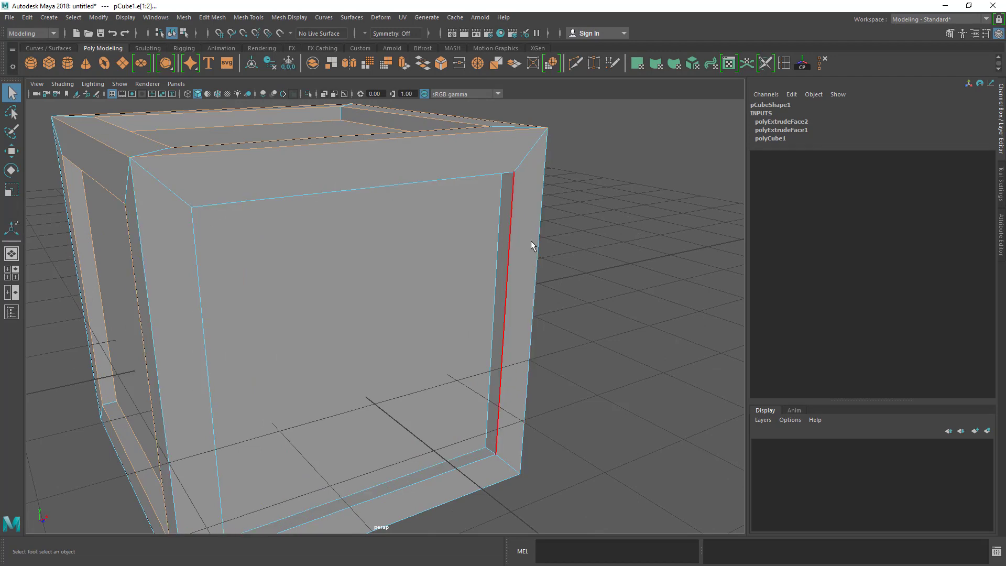
pyautogui.keyDown('shift'); pyautogui.click(515, 205); pyautogui.keyUp('shift')
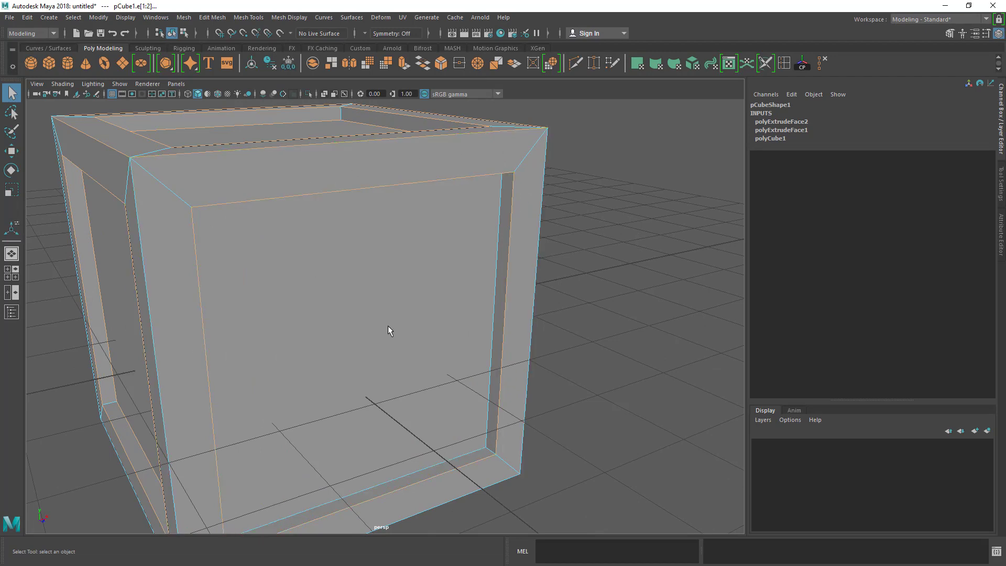
pyautogui.keyDown('alt'); pyautogui.moveTo(387, 325); pyautogui.dragTo(357, 225, button='middle'); pyautogui.keyUp('alt')
pyautogui.keyDown('alt'); pyautogui.moveTo(391, 296); pyautogui.dragTo(361, 256); pyautogui.keyUp('alt')
pyautogui.keyDown('alt'); pyautogui.moveTo(341, 194); pyautogui.dragTo(416, 254, button='middle'); pyautogui.keyUp('alt')
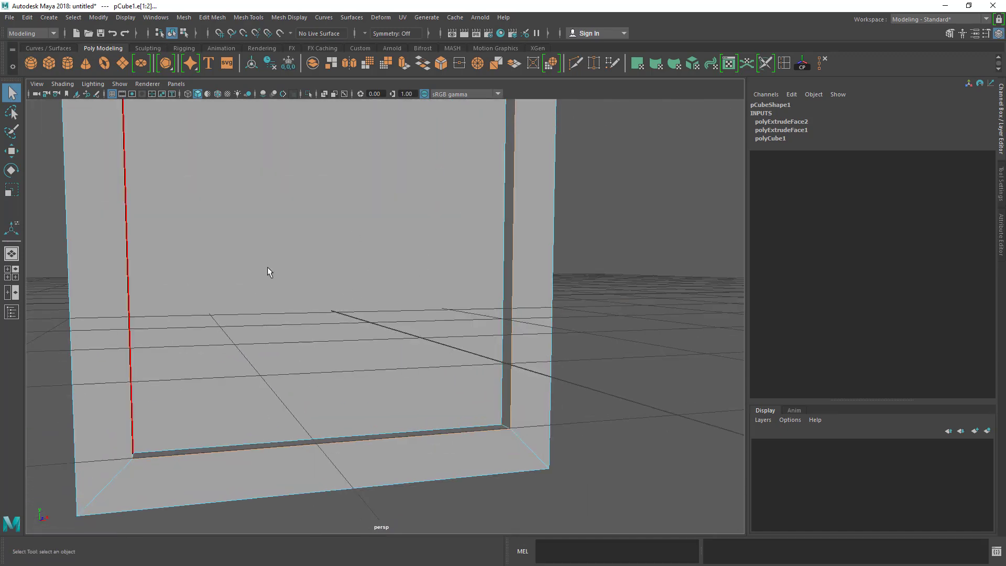
pyautogui.scroll(-8, 410, 253)
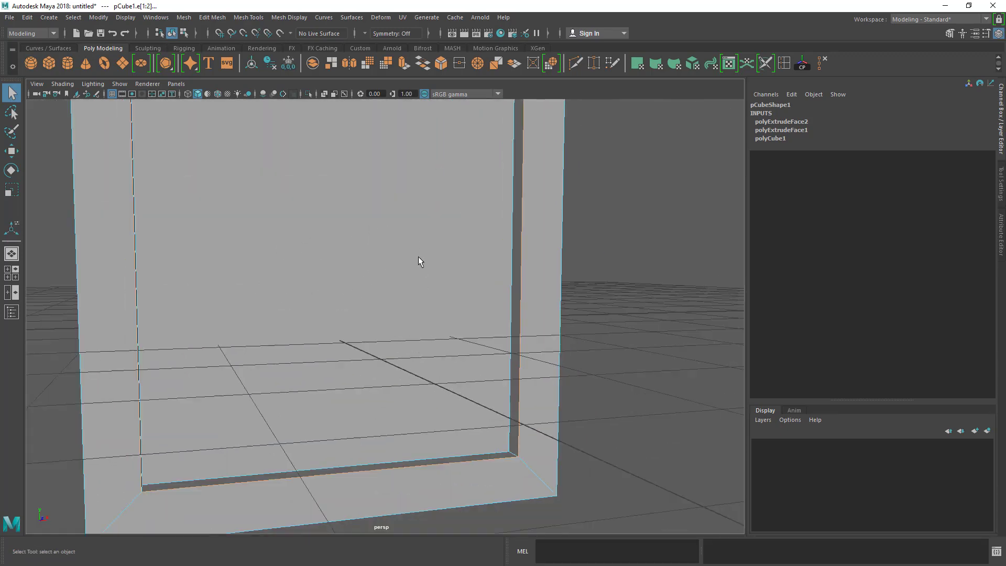
pyautogui.keyDown('alt'); pyautogui.moveTo(388, 281); pyautogui.dragTo(419, 299); pyautogui.keyUp('alt')
pyautogui.keyDown('alt'); pyautogui.moveTo(378, 389); pyautogui.dragTo(320, 282); pyautogui.keyUp('alt')
# Add the last side panel's missing recess edges and the recess edges of the crate's underside to the selection
pyautogui.keyDown('alt'); pyautogui.moveTo(336, 212); pyautogui.dragTo(537, 201); pyautogui.keyUp('alt')
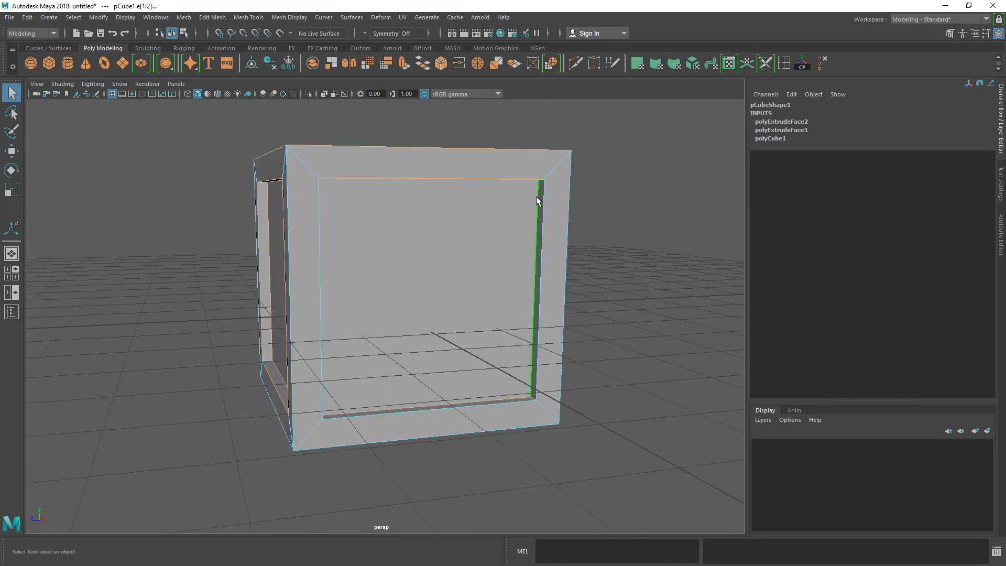
pyautogui.keyDown('alt'); pyautogui.moveTo(568, 298); pyautogui.dragTo(520, 329); pyautogui.keyUp('alt')
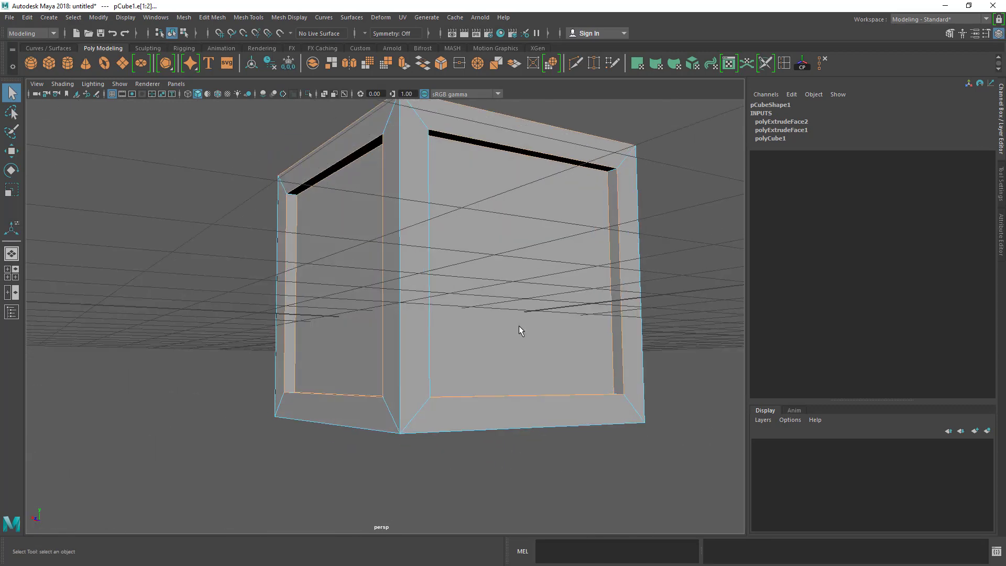
pyautogui.keyDown('alt'); pyautogui.moveTo(430, 197); pyautogui.dragTo(348, 258); pyautogui.keyUp('alt')
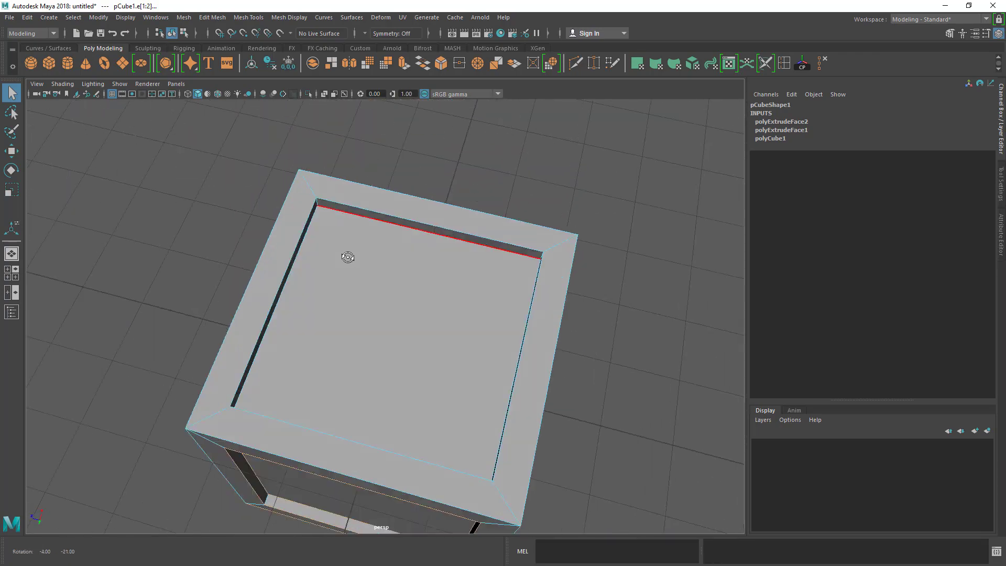
pyautogui.keyDown('alt'); pyautogui.moveTo(488, 321); pyautogui.dragTo(370, 393); pyautogui.keyUp('alt')
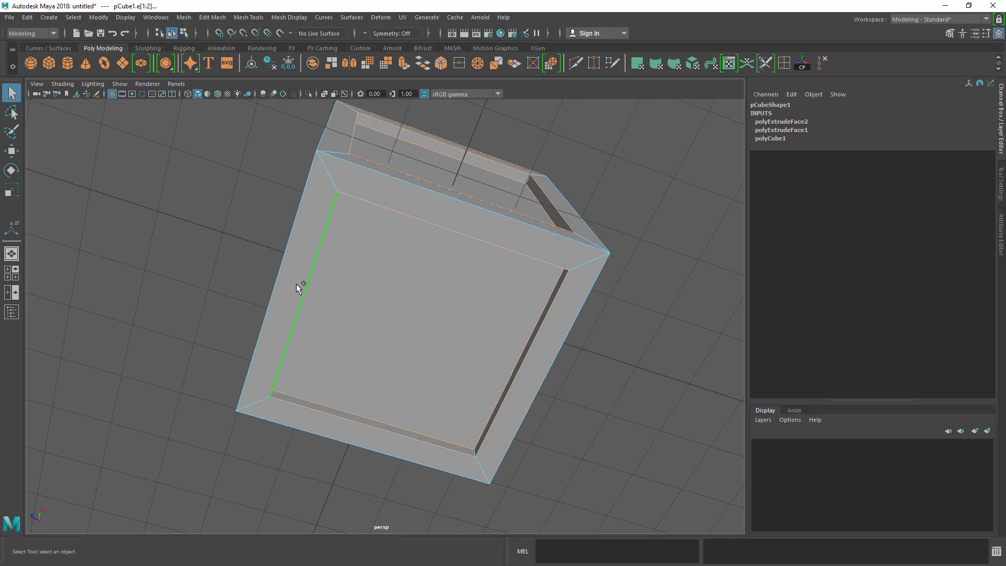
# Add the crate's outer vertical corner edges to the edge selection
pyautogui.keyDown('alt'); pyautogui.moveTo(519, 284); pyautogui.dragTo(365, 183); pyautogui.keyUp('alt')
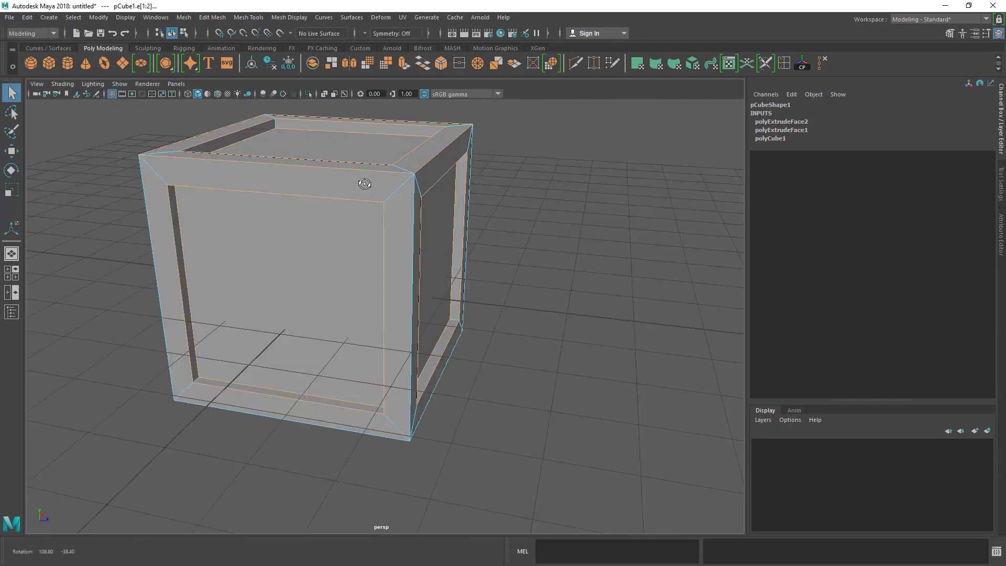
pyautogui.keyDown('alt'); pyautogui.moveTo(516, 245); pyautogui.dragTo(489, 189); pyautogui.keyUp('alt')
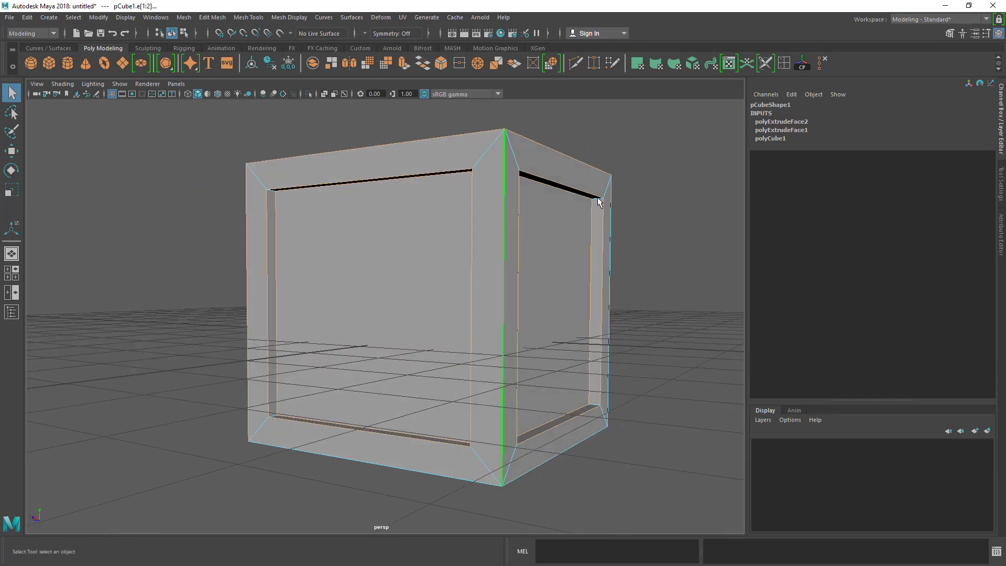
pyautogui.keyDown('alt'); pyautogui.moveTo(599, 201); pyautogui.dragTo(473, 304); pyautogui.keyUp('alt')
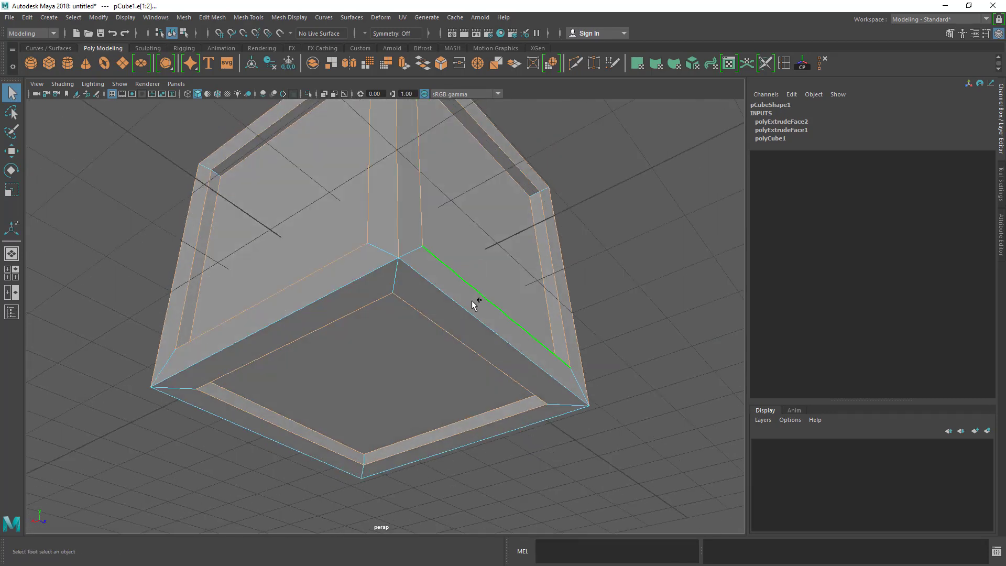
# Add the four outer edges around the crate's underside to the selection
pyautogui.keyDown('shift'); pyautogui.click(473, 300); pyautogui.keyUp('shift')
pyautogui.keyDown('shift'); pyautogui.click(301, 281); pyautogui.keyUp('shift')
pyautogui.keyDown('alt'); pyautogui.moveTo(300, 282); pyautogui.dragTo(454, 272); pyautogui.keyUp('alt')
pyautogui.keyDown('shift'); pyautogui.click(476, 350); pyautogui.keyUp('shift')
pyautogui.keyDown('alt'); pyautogui.moveTo(388, 331); pyautogui.dragTo(516, 343); pyautogui.keyUp('alt')
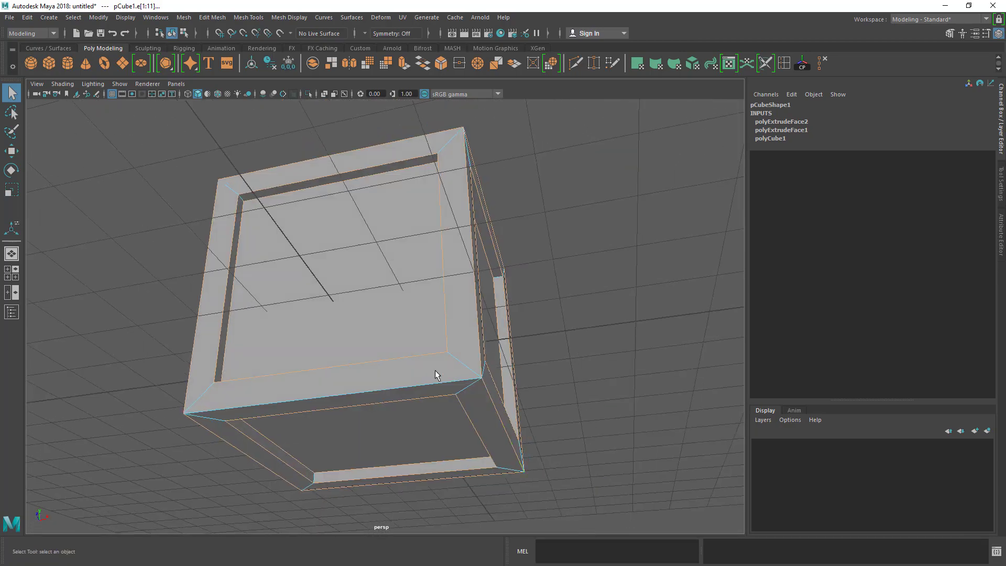
pyautogui.keyDown('shift'); pyautogui.click(395, 390); pyautogui.keyUp('shift')
# Add the diagonal corner edges of the top frame and the short corner edges inside the top recess
pyautogui.keyDown('alt'); pyautogui.moveTo(395, 390); pyautogui.dragTo(555, 213); pyautogui.keyUp('alt')
pyautogui.scroll(5, 455, 164)
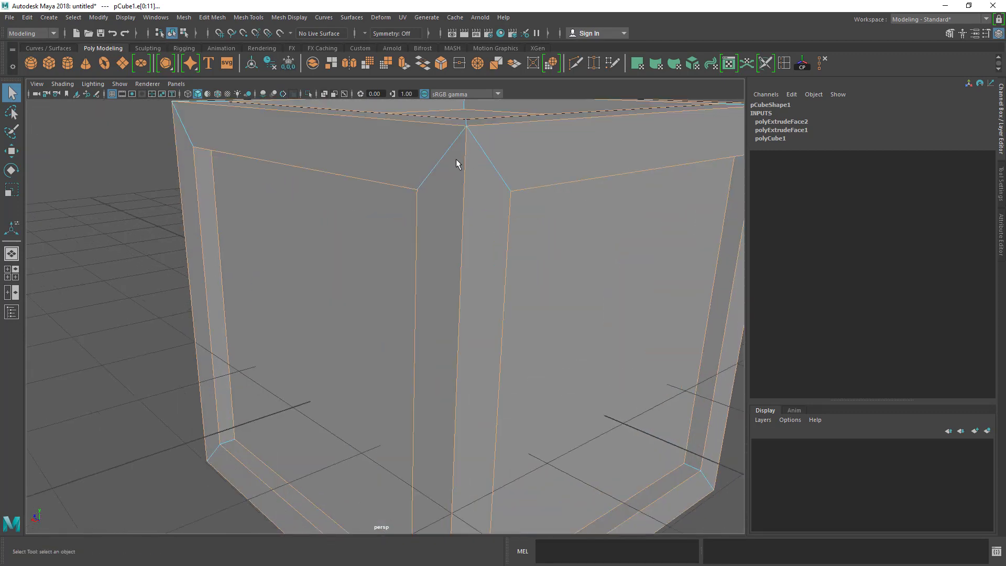
pyautogui.scroll(-5, 455, 162)
pyautogui.keyDown('alt'); pyautogui.moveTo(482, 199); pyautogui.dragTo(611, 179); pyautogui.keyUp('alt')
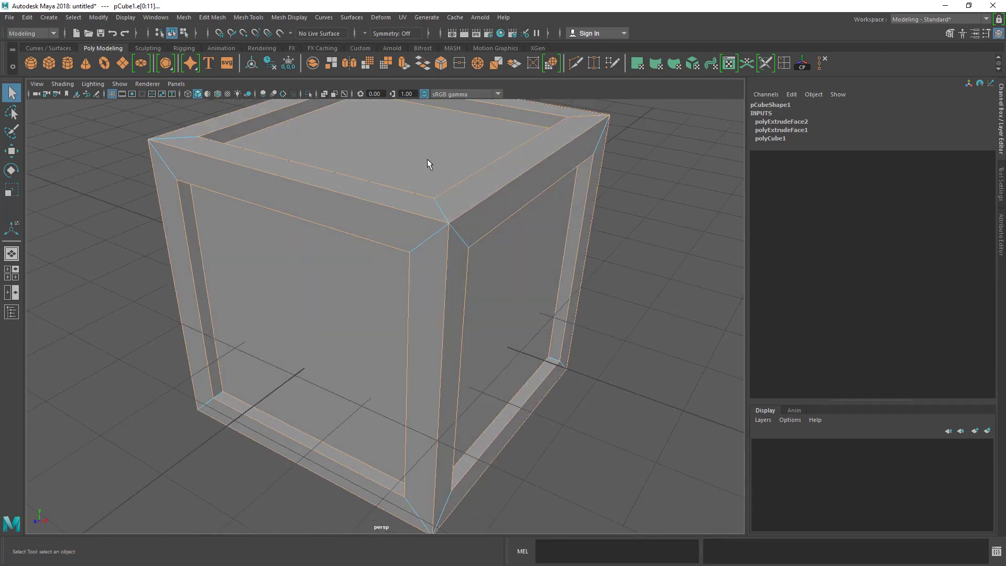
pyautogui.keyDown('alt'); pyautogui.moveTo(426, 159); pyautogui.dragTo(409, 222, button='middle'); pyautogui.keyUp('alt')
pyautogui.scroll(-2, 400, 218)
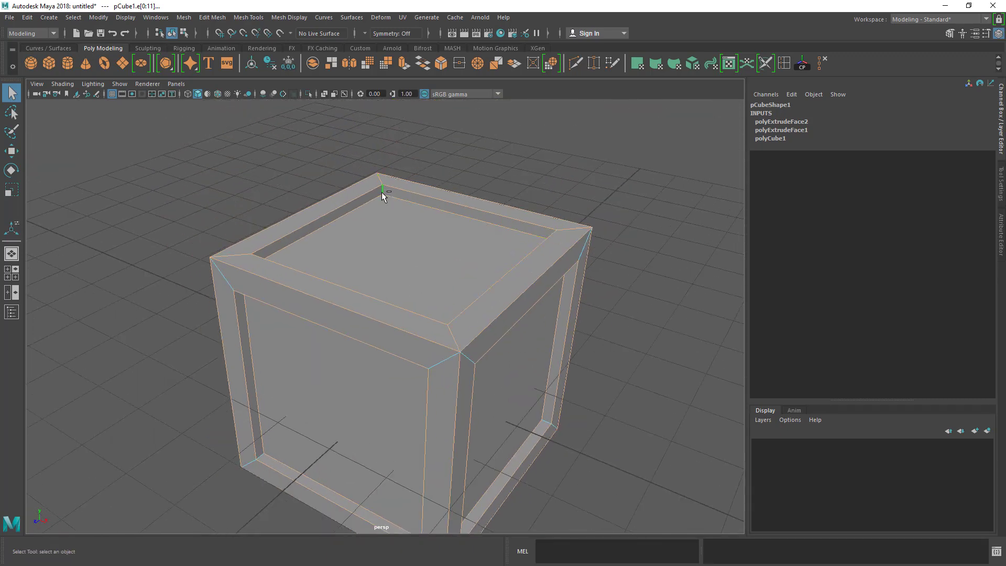
pyautogui.keyDown('alt'); pyautogui.moveTo(279, 253); pyautogui.dragTo(331, 217); pyautogui.keyUp('alt')
pyautogui.keyDown('alt'); pyautogui.moveTo(434, 245); pyautogui.dragTo(537, 342); pyautogui.keyUp('alt')
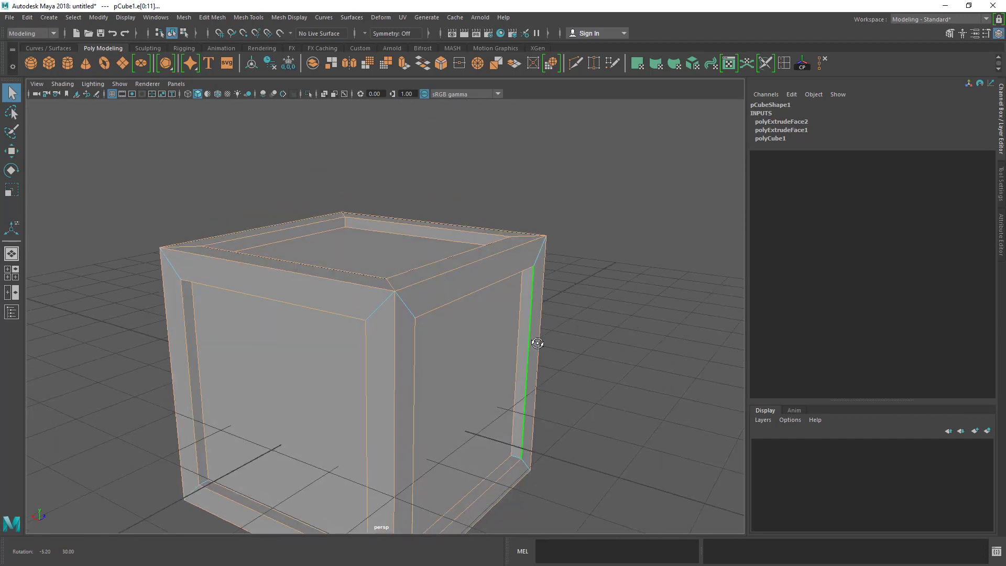
# Add the short recess-depth edges at the lower corners of the two visible side panels
pyautogui.keyDown('shift'); pyautogui.click(513, 453); pyautogui.keyUp('shift')
pyautogui.keyDown('alt'); pyautogui.moveTo(514, 390); pyautogui.dragTo(361, 262); pyautogui.keyUp('alt')
pyautogui.keyDown('alt'); pyautogui.moveTo(222, 272); pyautogui.dragTo(356, 298); pyautogui.keyUp('alt')
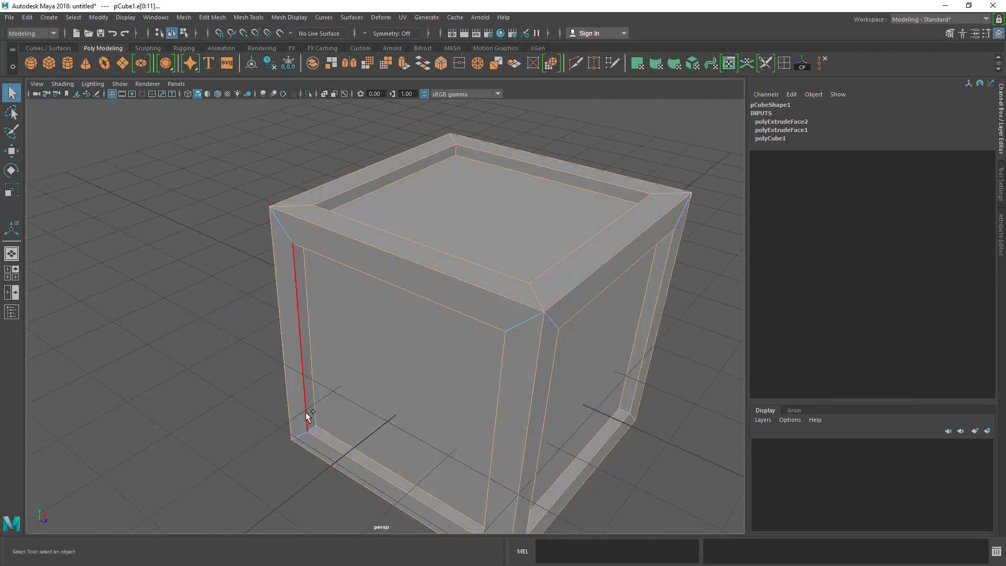
pyautogui.keyDown('shift'); pyautogui.click(306, 413); pyautogui.keyUp('shift')
pyautogui.keyDown('shift'); pyautogui.click(313, 428); pyautogui.keyUp('shift')
# Add the short recess-depth edges at the upper corners of the side panels, viewed from below
pyautogui.keyDown('alt'); pyautogui.moveTo(585, 397); pyautogui.dragTo(265, 167); pyautogui.keyUp('alt')
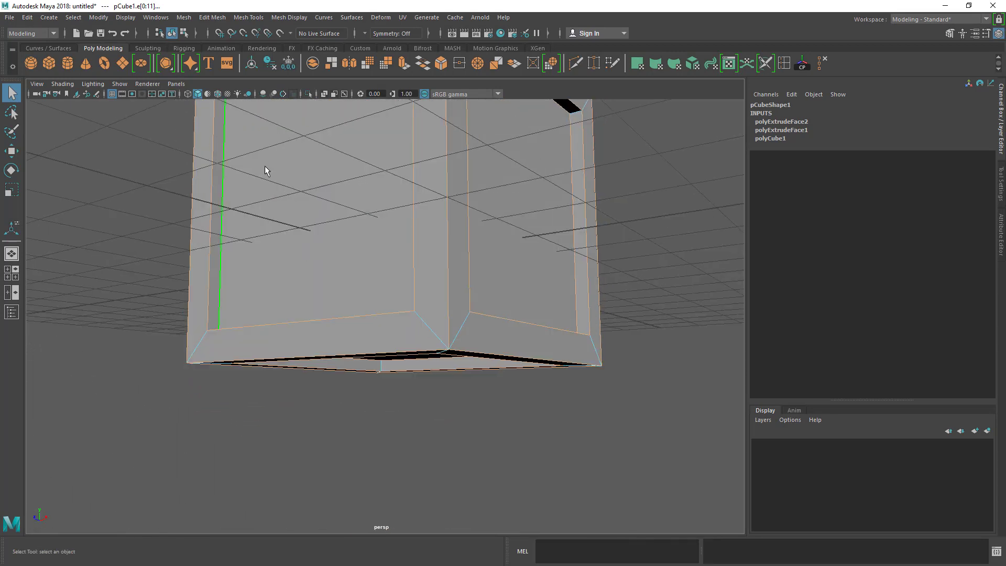
pyautogui.keyDown('alt'); pyautogui.moveTo(328, 161); pyautogui.dragTo(364, 328); pyautogui.keyUp('alt')
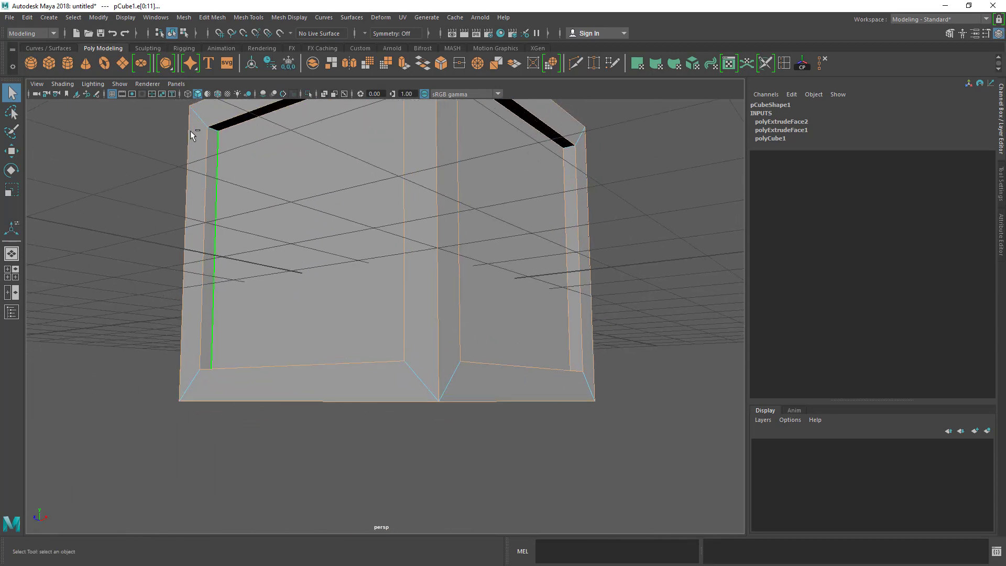
pyautogui.keyDown('alt'); pyautogui.moveTo(328, 170); pyautogui.dragTo(579, 155); pyautogui.keyUp('alt')
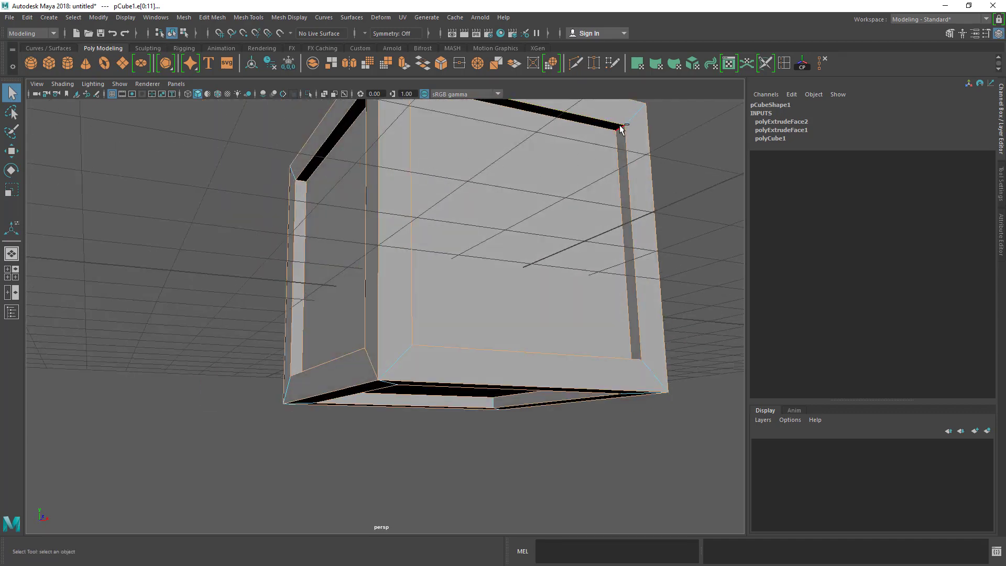
pyautogui.keyDown('alt'); pyautogui.moveTo(584, 198); pyautogui.dragTo(601, 326); pyautogui.keyUp('alt')
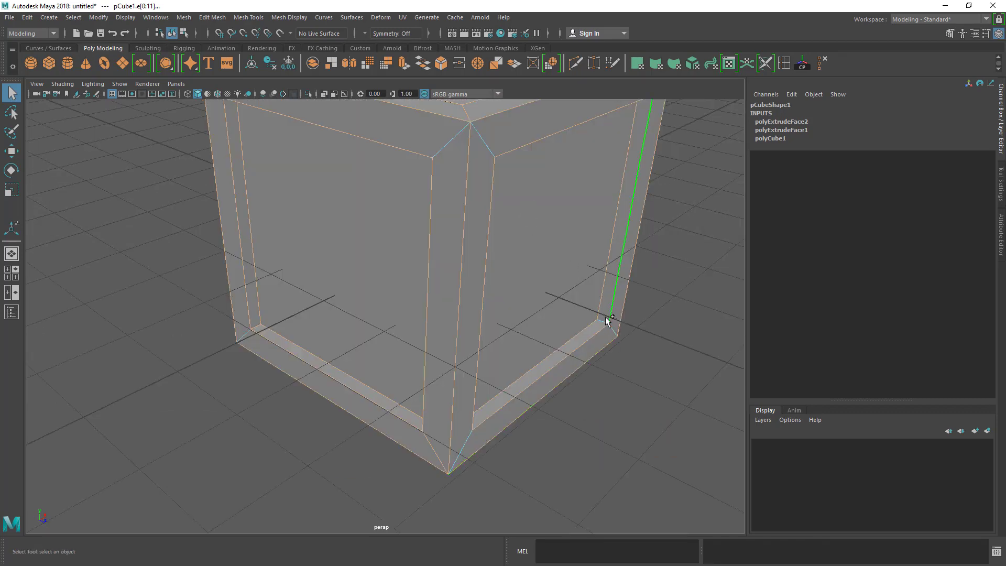
# Add the remaining short recess-depth edges at the lower corners of the other side panels
pyautogui.click(603, 319)
pyautogui.keyDown('alt'); pyautogui.moveTo(608, 291); pyautogui.dragTo(179, 367); pyautogui.keyUp('alt')
pyautogui.click(569, 425)
pyautogui.click(541, 339)
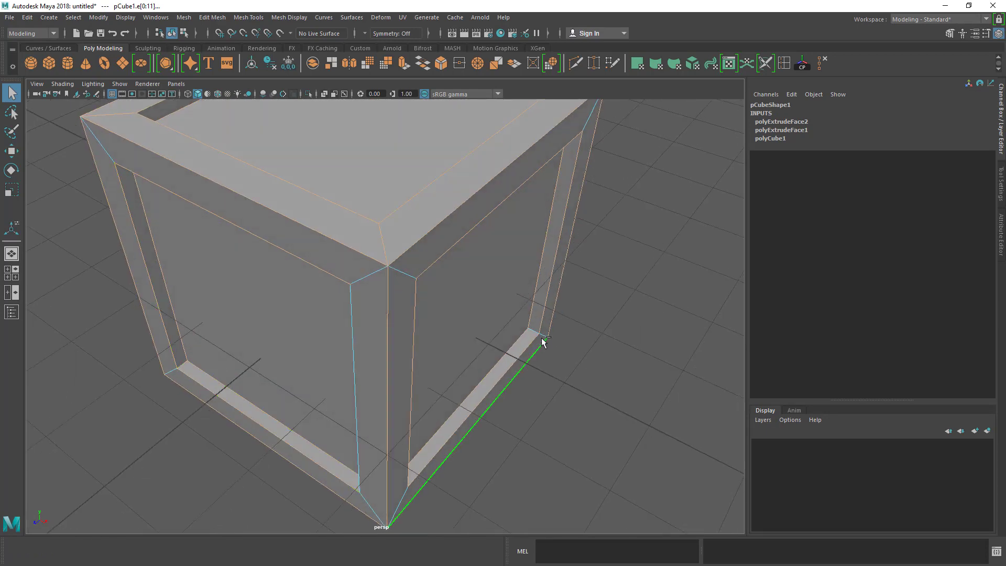
pyautogui.keyDown('alt'); pyautogui.moveTo(542, 342); pyautogui.dragTo(181, 309); pyautogui.keyUp('alt')
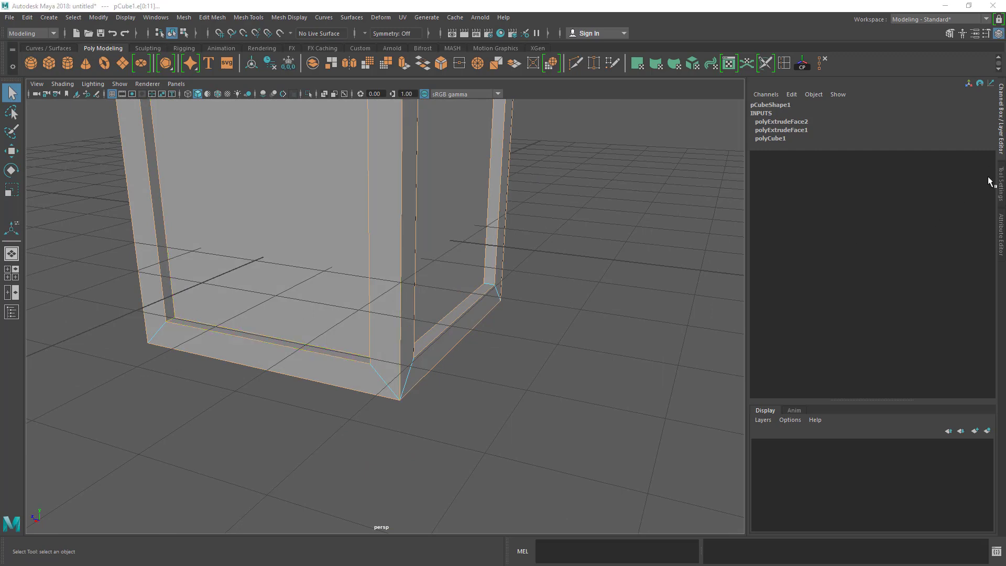
pyautogui.keyDown('alt'); pyautogui.moveTo(534, 156); pyautogui.dragTo(263, 284); pyautogui.keyUp('alt')
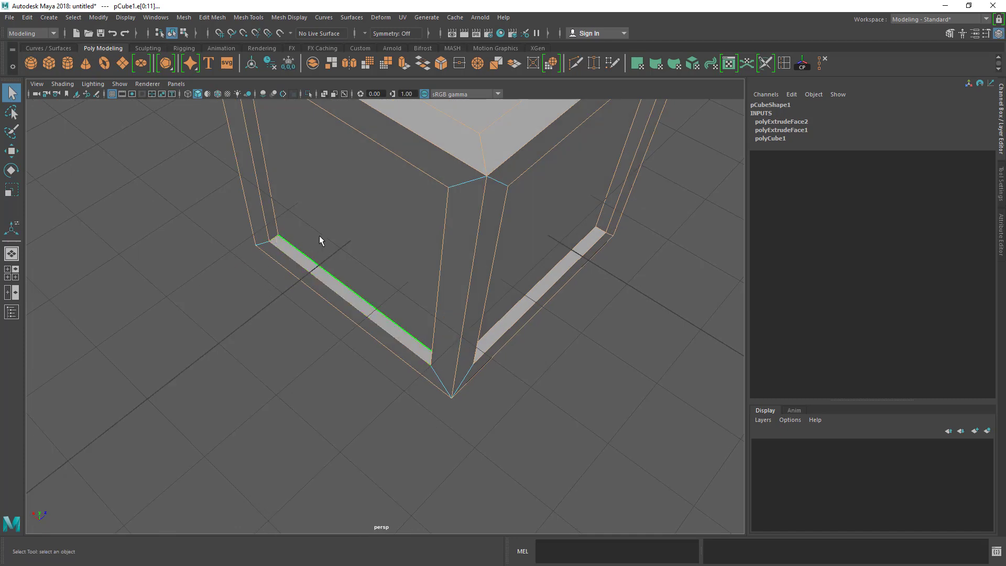
pyautogui.keyDown('alt'); pyautogui.moveTo(319, 236); pyautogui.dragTo(564, 179); pyautogui.keyUp('alt')
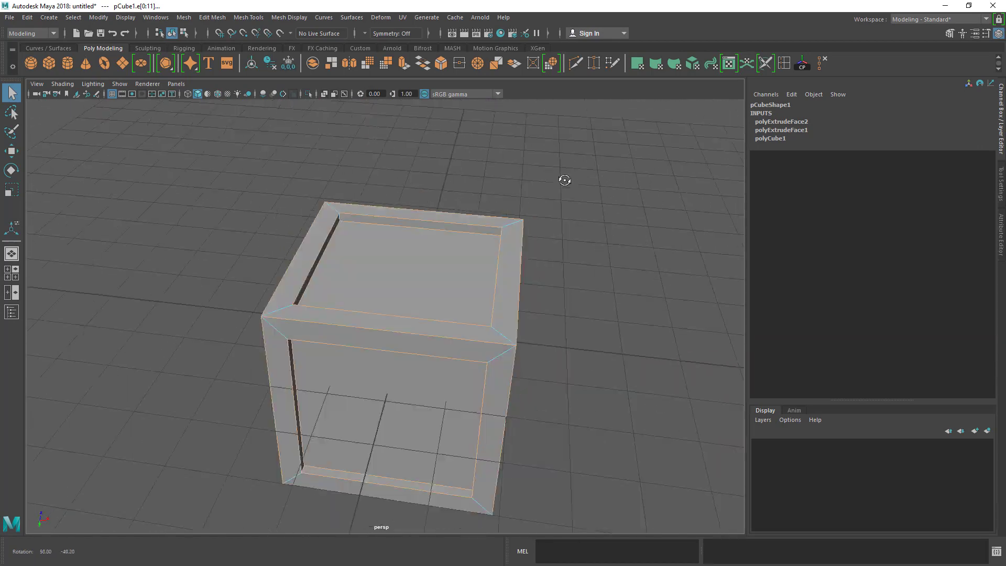
# Reselect the missing edges of the top recess, including the short vertical edges at its inner corners
pyautogui.keyDown('alt'); pyautogui.moveTo(355, 224); pyautogui.dragTo(478, 251); pyautogui.keyUp('alt')
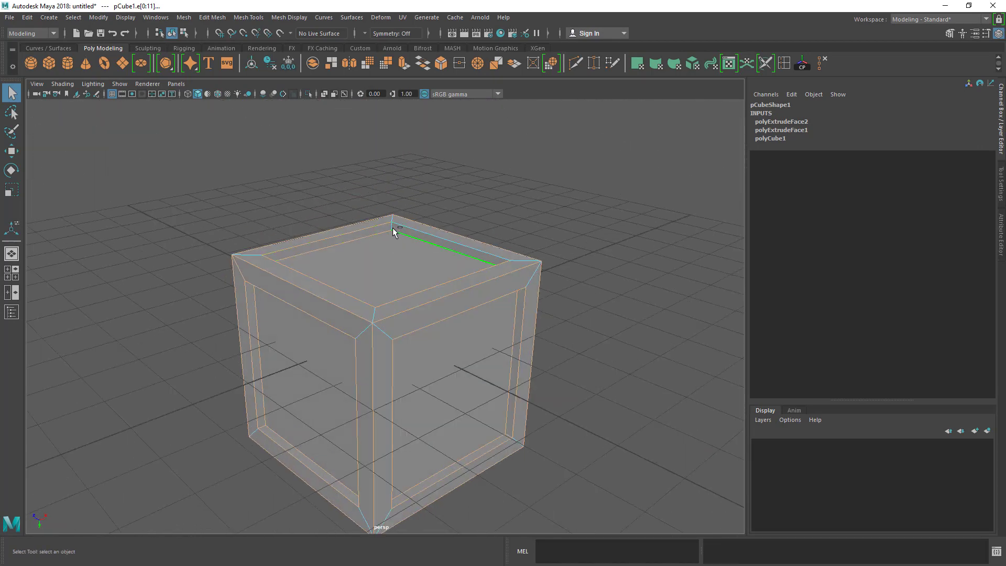
pyautogui.scroll(10, 391, 227)
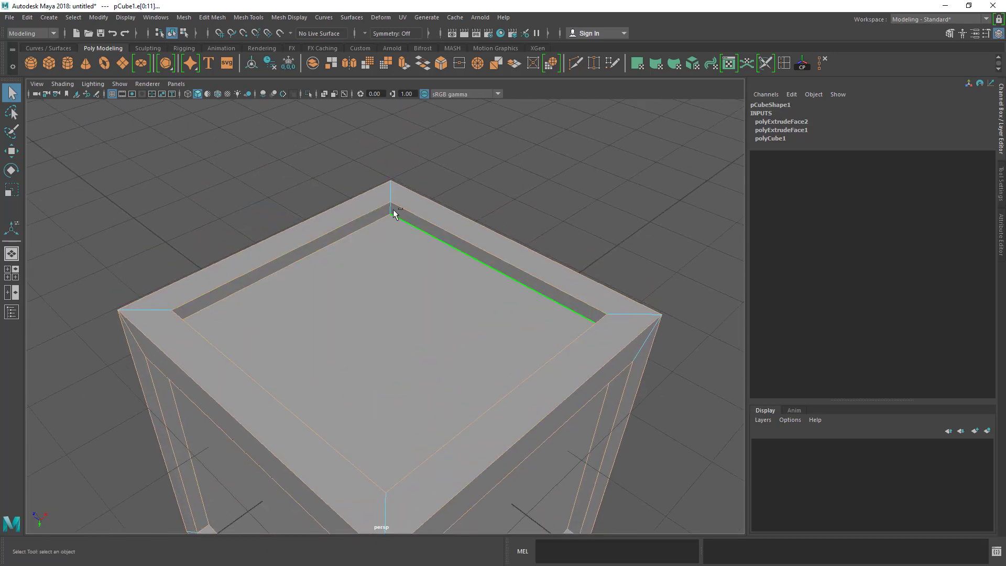
pyautogui.keyDown('alt'); pyautogui.moveTo(384, 213); pyautogui.dragTo(395, 206); pyautogui.keyUp('alt')
pyautogui.scroll(5, 344, 199)
pyautogui.keyDown('alt'); pyautogui.moveTo(345, 200); pyautogui.dragTo(436, 276, button='middle'); pyautogui.keyUp('alt')
pyautogui.scroll(6, 436, 275)
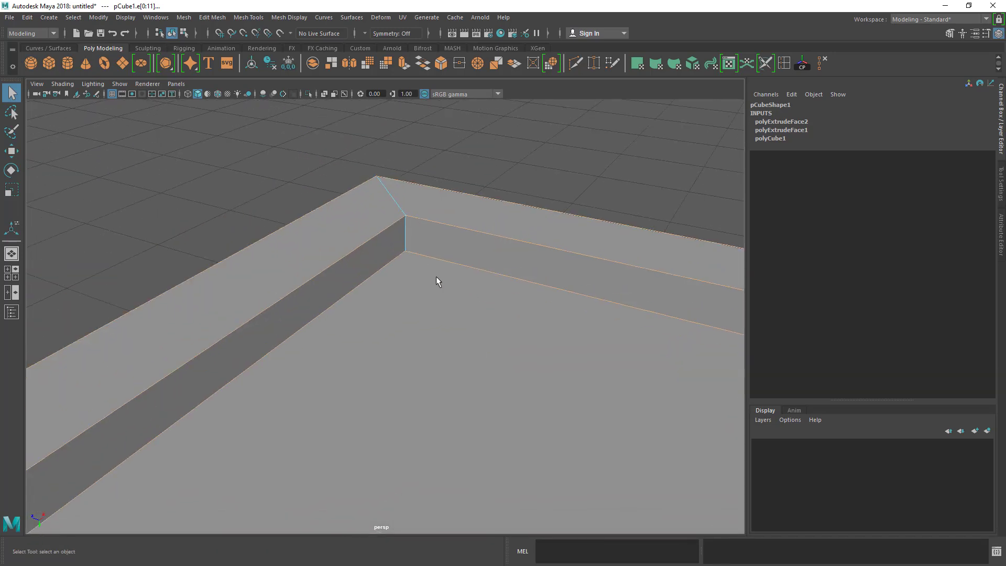
pyautogui.scroll(-8, 464, 268)
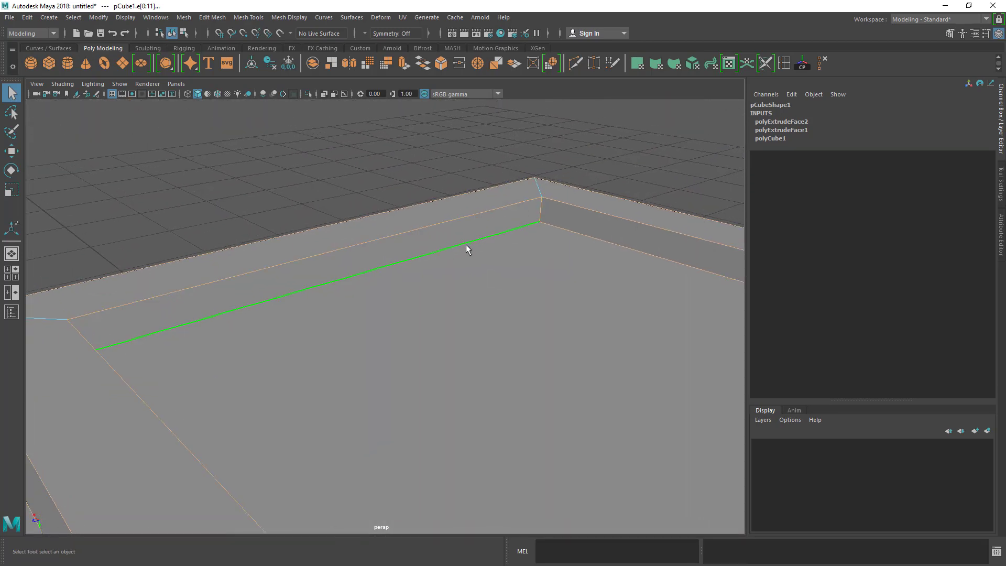
pyautogui.keyDown('alt'); pyautogui.moveTo(466, 244); pyautogui.dragTo(549, 240); pyautogui.keyUp('alt')
# Add the underside's diagonal frame edges and short recess corner edges to the selection
pyautogui.keyDown('alt'); pyautogui.moveTo(459, 256); pyautogui.dragTo(422, 108); pyautogui.keyUp('alt')
pyautogui.scroll(-10, 461, 283)
pyautogui.keyDown('shift'); pyautogui.click(332, 192); pyautogui.keyUp('shift')
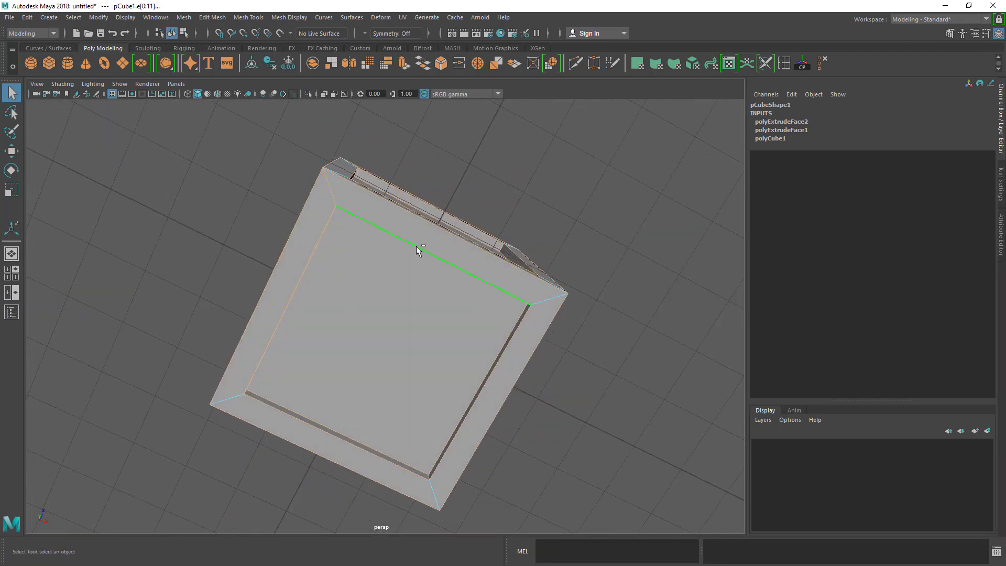
pyautogui.keyDown('alt'); pyautogui.moveTo(539, 304); pyautogui.dragTo(433, 234); pyautogui.keyUp('alt')
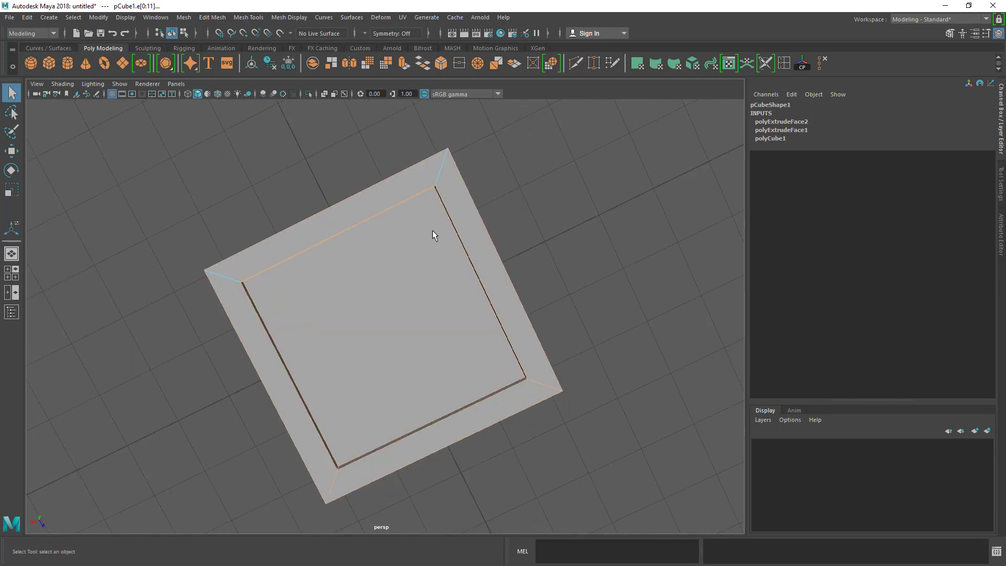
pyautogui.click(434, 163)
pyautogui.keyDown('shift'); pyautogui.click(435, 175); pyautogui.keyUp('shift')
pyautogui.keyDown('shift'); pyautogui.click(415, 169); pyautogui.keyUp('shift')
# Add the remaining diagonal frame edges so that all of the crate's edges are selected
pyautogui.keyDown('alt'); pyautogui.moveTo(365, 229); pyautogui.dragTo(419, 243); pyautogui.keyUp('alt')
pyautogui.keyDown('alt'); pyautogui.moveTo(381, 188); pyautogui.dragTo(490, 292); pyautogui.keyUp('alt')
pyautogui.scroll(-7, 336, 299)
pyautogui.keyDown('alt'); pyautogui.moveTo(331, 237); pyautogui.dragTo(542, 450); pyautogui.keyUp('alt')
pyautogui.scroll(6, 495, 396)
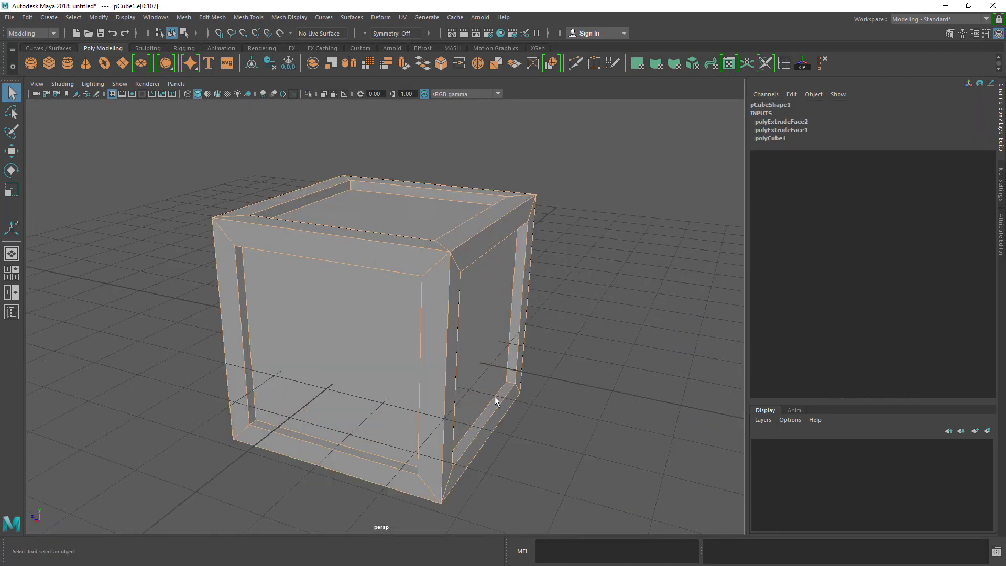
pyautogui.scroll(5, 494, 396)
pyautogui.scroll(-3, 470, 303)
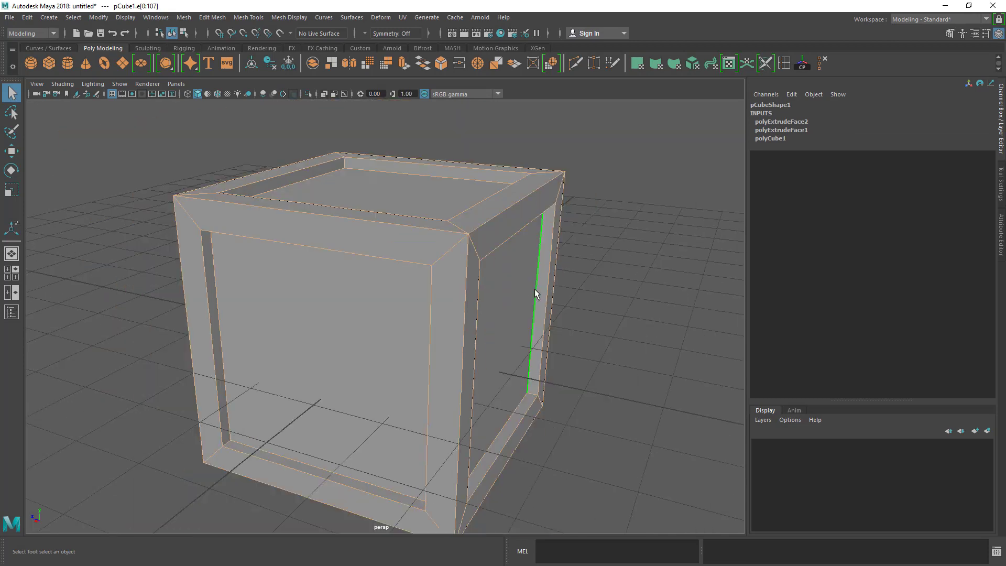
pyautogui.scroll(-4, 478, 288)
pyautogui.keyDown('alt'); pyautogui.moveTo(467, 286); pyautogui.dragTo(472, 330); pyautogui.keyUp('alt')
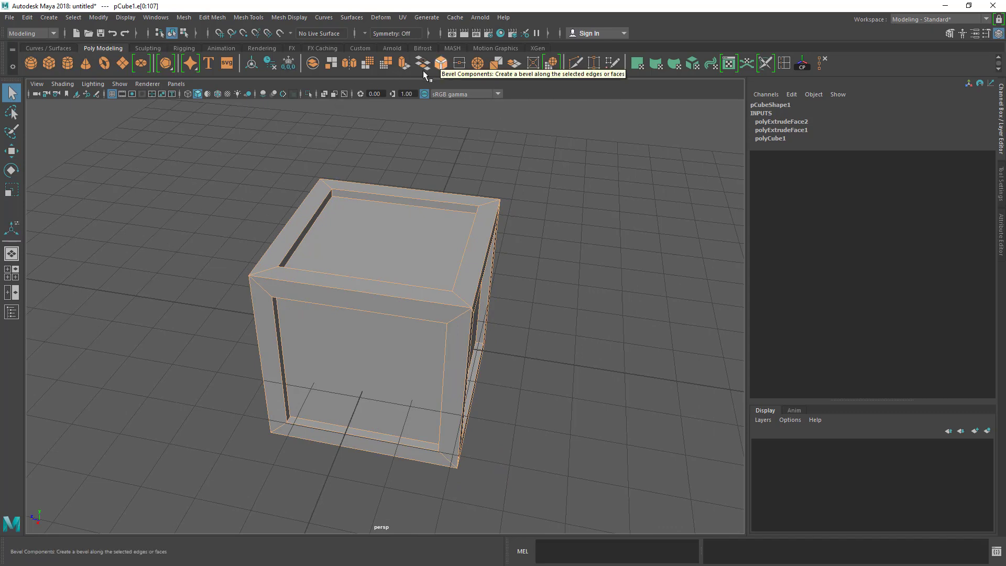
pyautogui.click(217, 19)
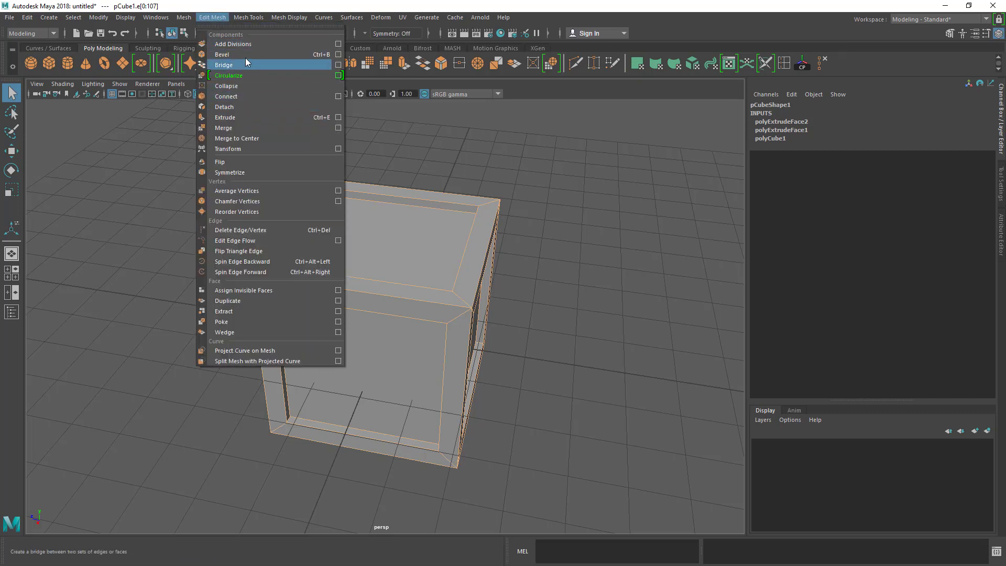
pyautogui.click(337, 54)
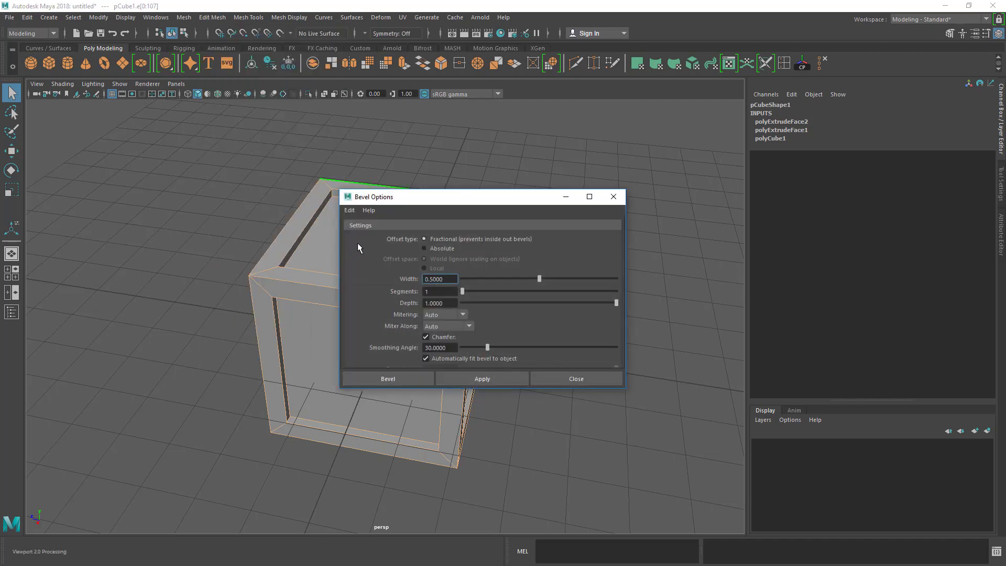
pyautogui.moveTo(408, 206); pyautogui.dragTo(457, 120)
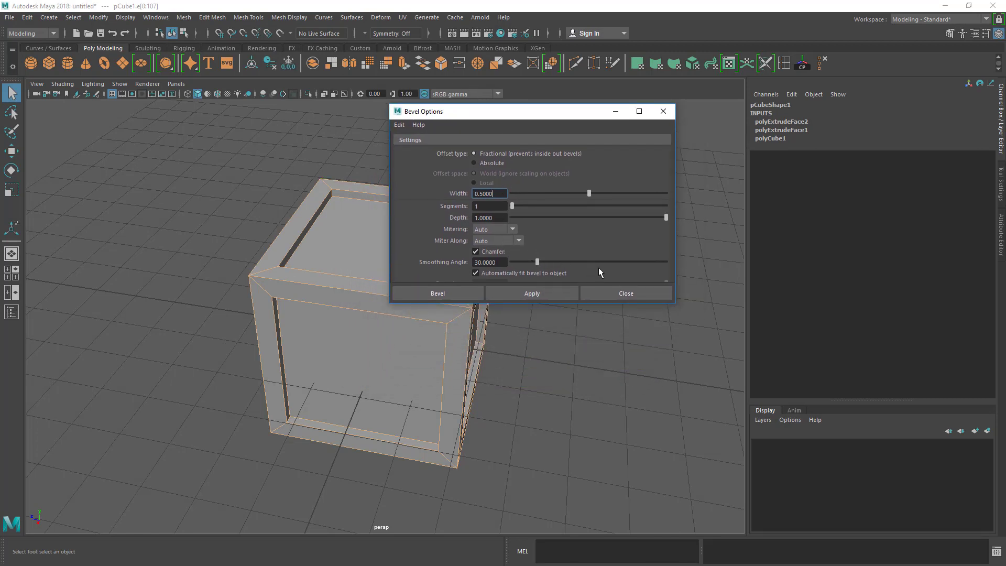
pyautogui.click(621, 289)
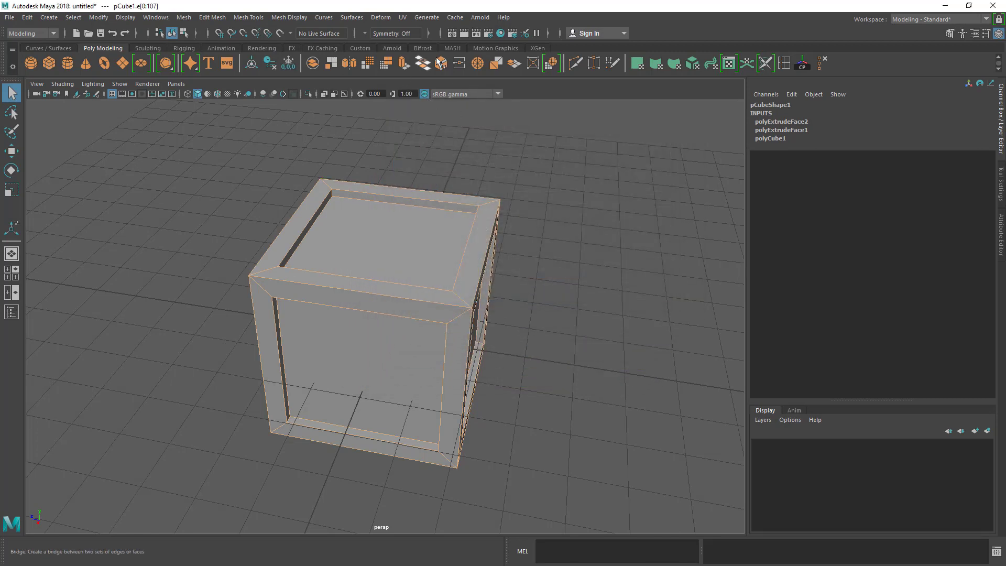
# Bevel all of the crate's selected edges using two segments
pyautogui.click(446, 62)
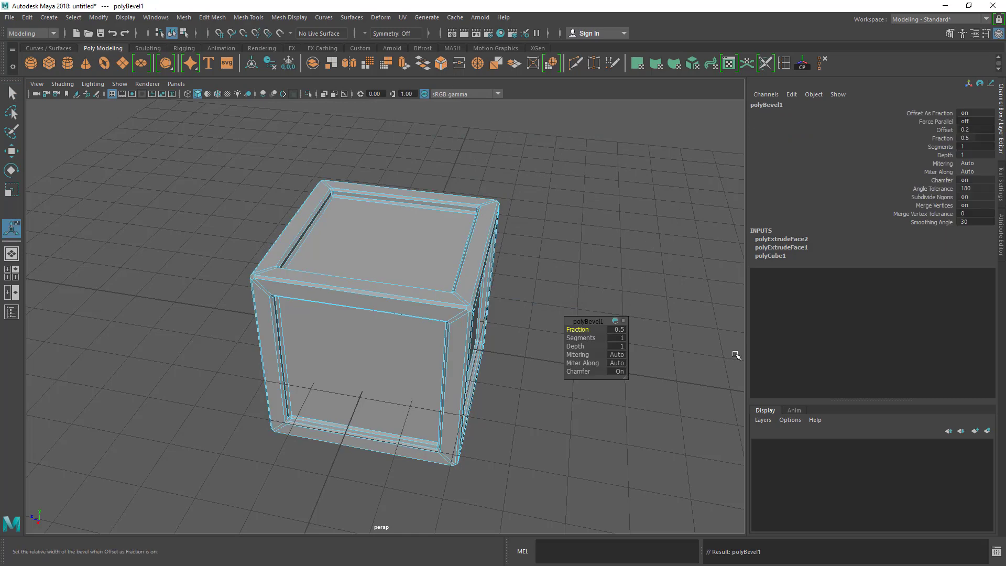
pyautogui.keyDown('alt'); pyautogui.moveTo(531, 208); pyautogui.dragTo(522, 126, button='middle'); pyautogui.keyUp('alt')
pyautogui.keyDown('alt'); pyautogui.moveTo(522, 126); pyautogui.dragTo(548, 178, button='right'); pyautogui.keyUp('alt')
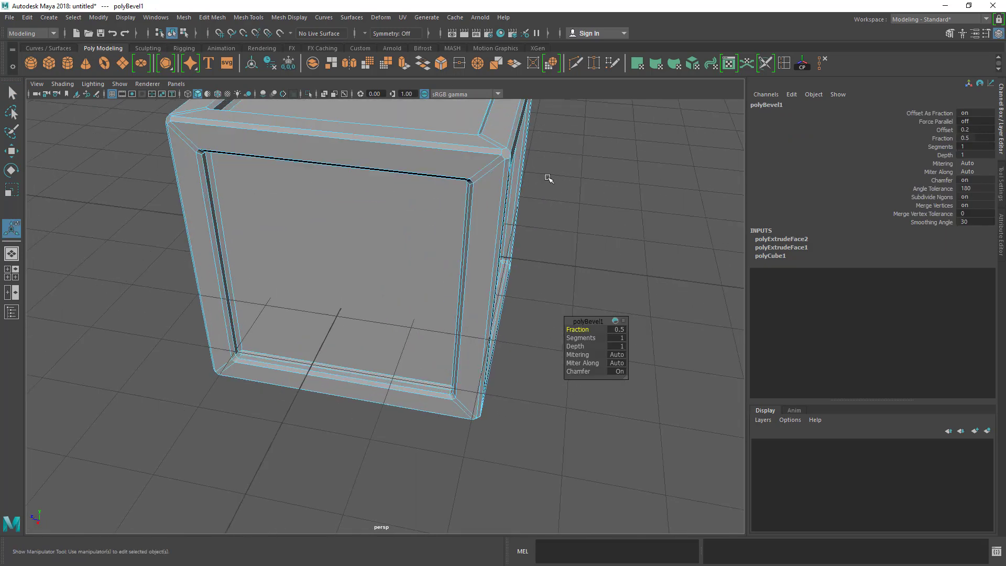
pyautogui.keyDown('alt'); pyautogui.moveTo(556, 200); pyautogui.dragTo(561, 240, button='middle'); pyautogui.keyUp('alt')
pyautogui.keyDown('alt'); pyautogui.moveTo(562, 240); pyautogui.dragTo(486, 240); pyautogui.keyUp('alt')
pyautogui.scroll(3, 476, 243)
pyautogui.keyDown('alt'); pyautogui.moveTo(395, 188); pyautogui.dragTo(409, 236, button='middle'); pyautogui.keyUp('alt')
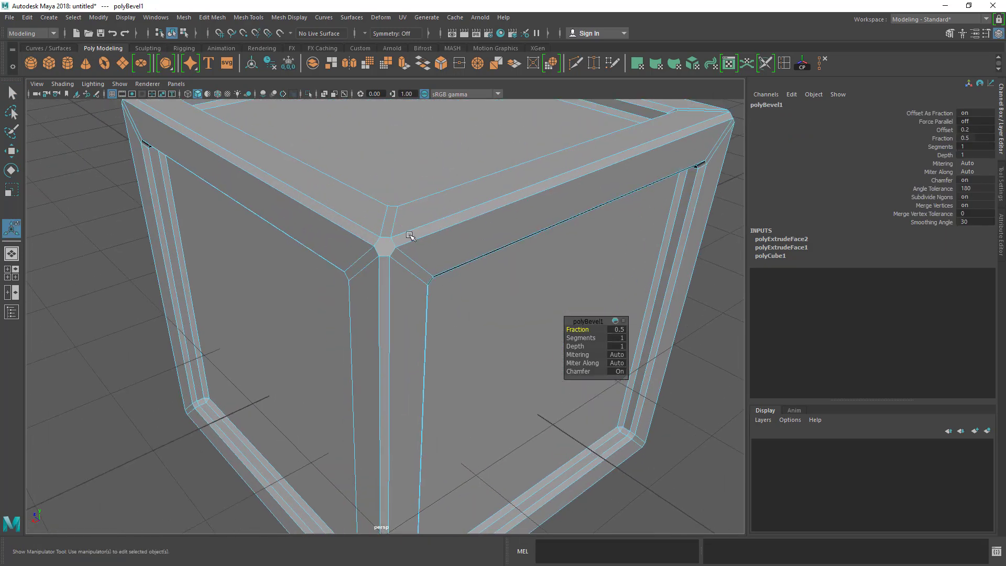
pyautogui.scroll(-2, 410, 236)
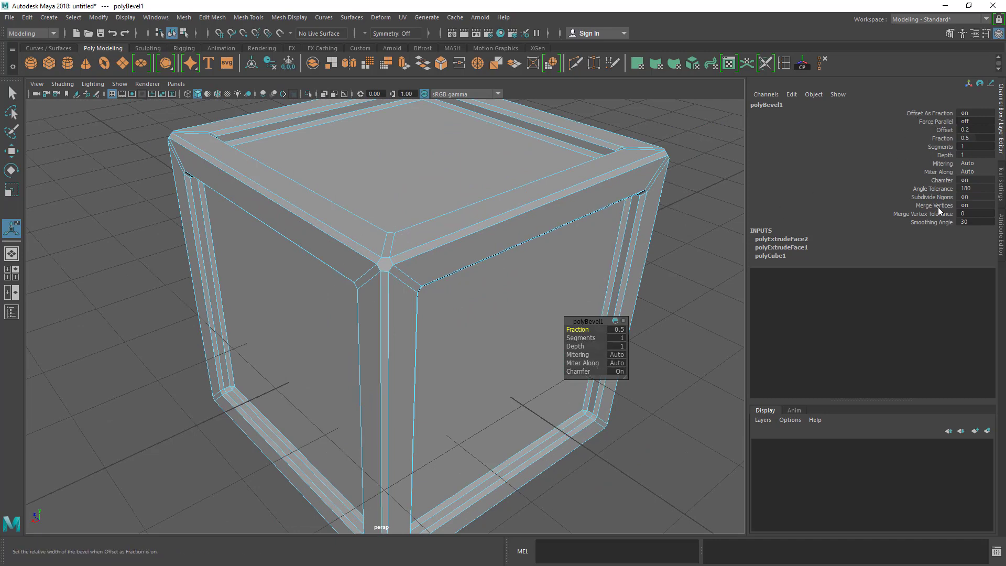
pyautogui.doubleClick(966, 148)
pyautogui.press('Return')
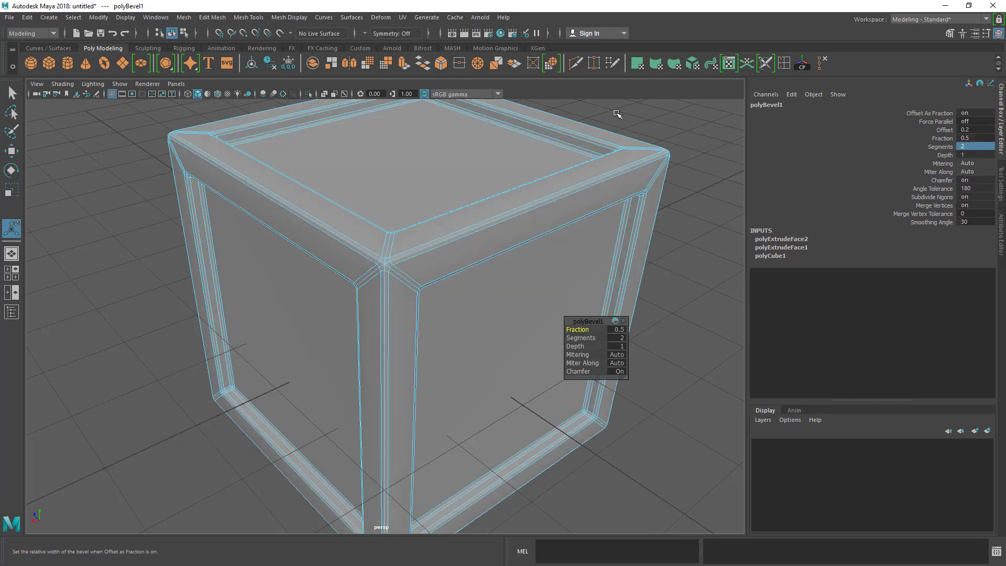
# Examine the two-segment bevel up close at the crate's outer corners, the underside and the inner recess corners
pyautogui.scroll(5, 472, 295)
pyautogui.keyDown('alt'); pyautogui.moveTo(442, 260); pyautogui.dragTo(402, 355); pyautogui.keyUp('alt')
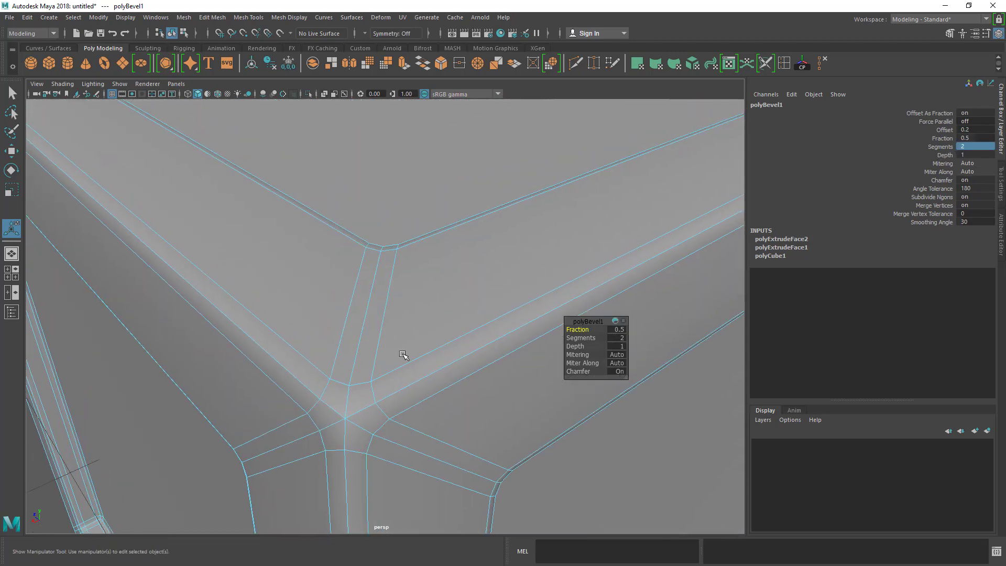
pyautogui.scroll(-2, 403, 355)
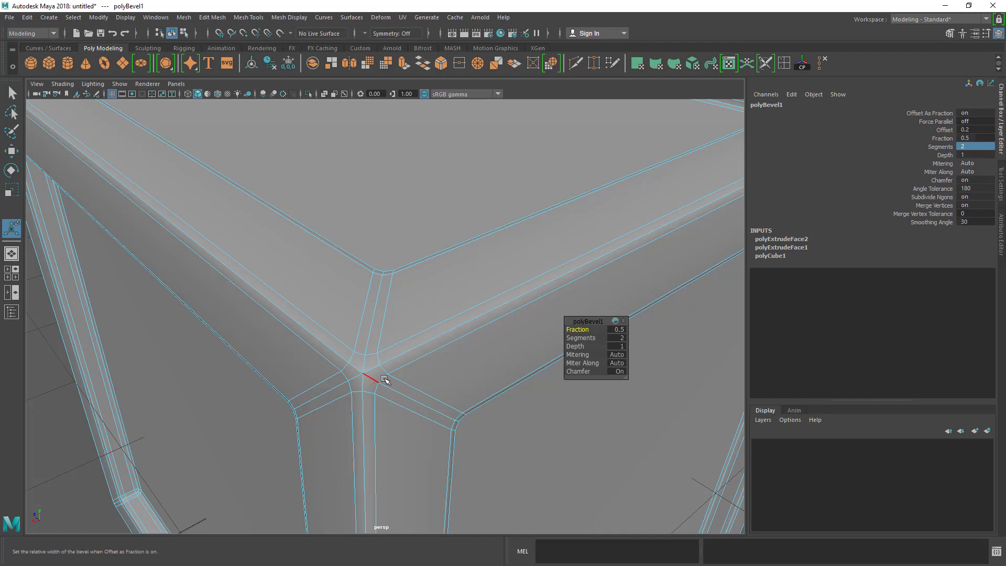
pyautogui.scroll(-5, 330, 363)
pyautogui.keyDown('alt'); pyautogui.moveTo(328, 362); pyautogui.dragTo(379, 278); pyautogui.keyUp('alt')
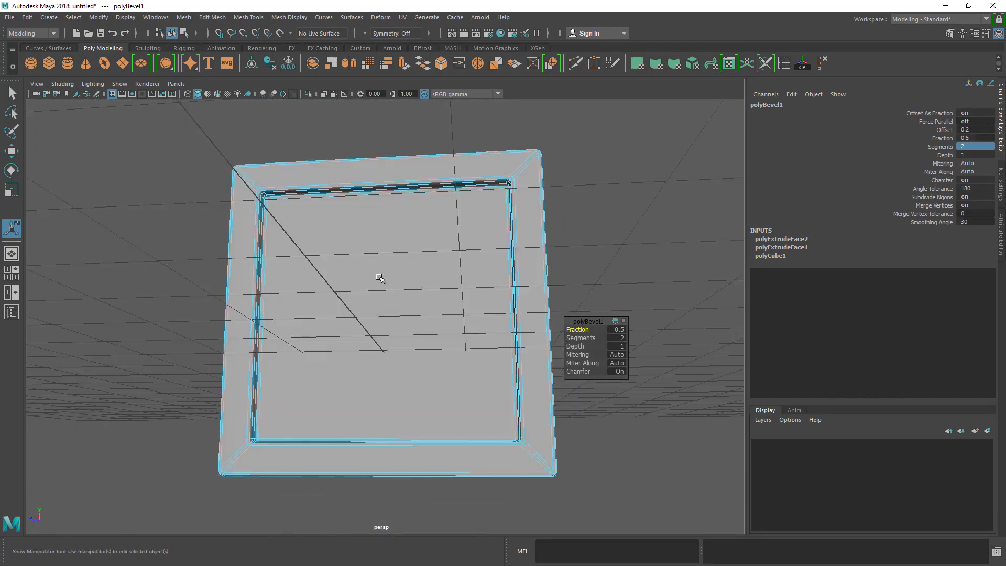
pyautogui.scroll(3, 367, 267)
pyautogui.keyDown('alt'); pyautogui.moveTo(342, 219); pyautogui.dragTo(341, 257, button='middle'); pyautogui.keyUp('alt')
pyautogui.keyDown('alt'); pyautogui.moveTo(341, 251); pyautogui.dragTo(404, 249); pyautogui.keyUp('alt')
pyautogui.scroll(2, 404, 249)
pyautogui.keyDown('alt'); pyautogui.moveTo(408, 249); pyautogui.dragTo(405, 291, button='middle'); pyautogui.keyUp('alt')
pyautogui.keyDown('alt'); pyautogui.moveTo(398, 288); pyautogui.dragTo(319, 245); pyautogui.keyUp('alt')
pyautogui.scroll(2, 303, 235)
pyautogui.keyDown('alt'); pyautogui.moveTo(144, 138); pyautogui.dragTo(199, 215, button='middle'); pyautogui.keyUp('alt')
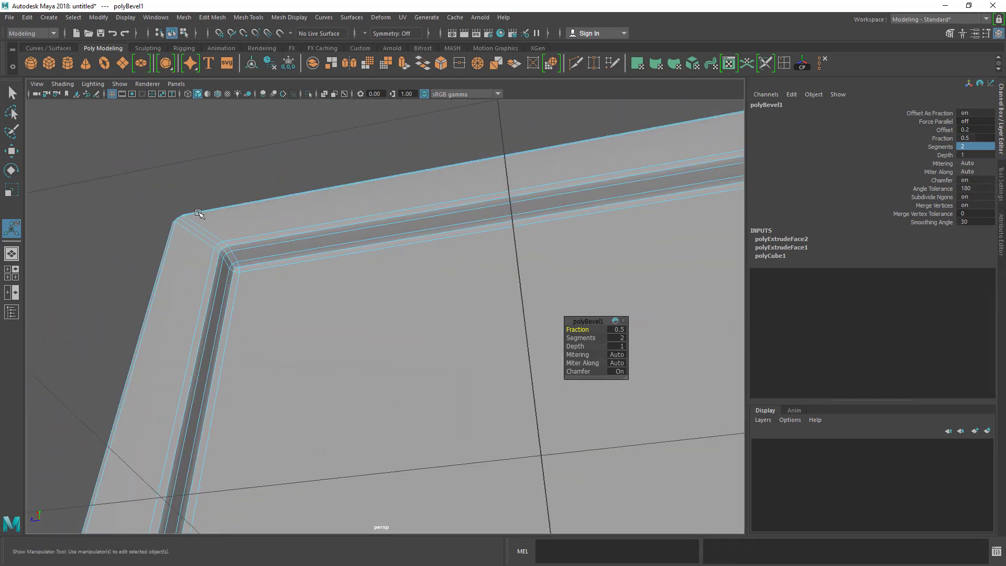
pyautogui.click(183, 164)
pyautogui.keyDown('alt'); pyautogui.moveTo(163, 189); pyautogui.dragTo(239, 257); pyautogui.keyUp('alt')
pyautogui.click(312, 322)
pyautogui.scroll(2, 335, 314)
pyautogui.keyDown('alt'); pyautogui.moveTo(430, 298); pyautogui.dragTo(382, 267, button='middle'); pyautogui.keyUp('alt')
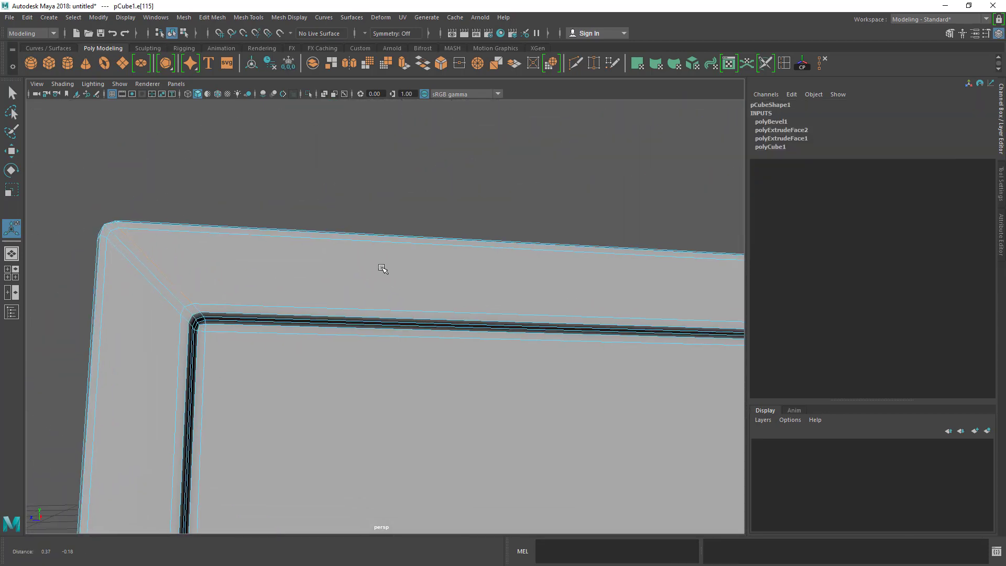
# Return from component selection to object mode and leave the crate deselected
pyautogui.moveTo(383, 253); pyautogui.dragTo(490, 189, button='right')
pyautogui.press('q')
pyautogui.click(488, 191)
pyautogui.click(413, 274)
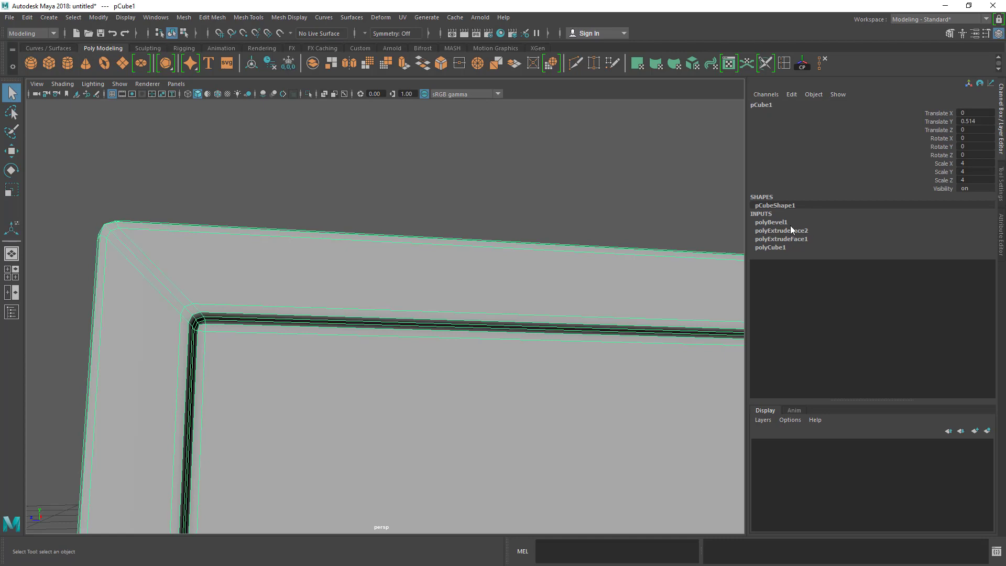
pyautogui.click(598, 184)
pyautogui.scroll(-5, 576, 209)
pyautogui.keyDown('alt'); pyautogui.moveTo(550, 240); pyautogui.dragTo(600, 296); pyautogui.keyUp('alt')
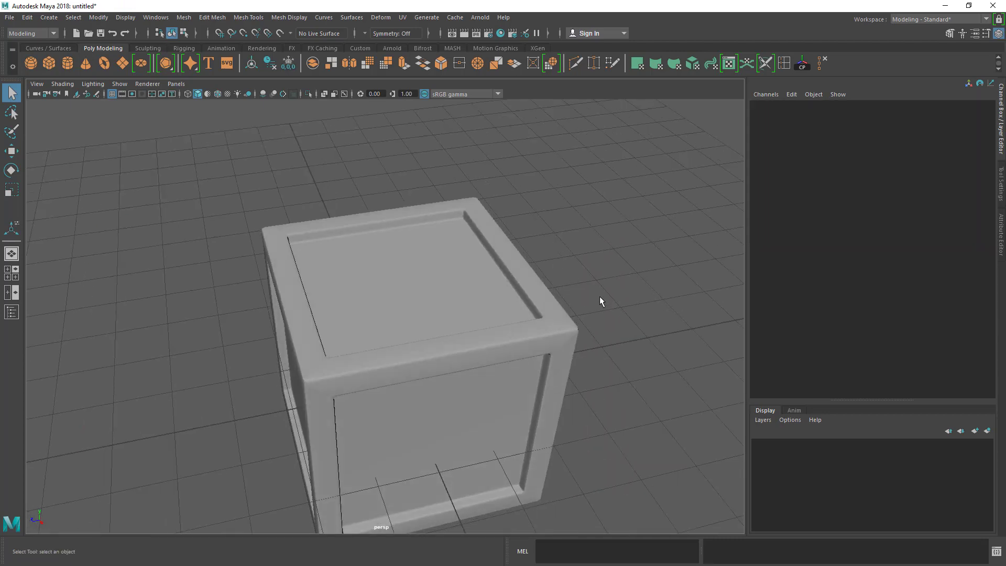
# Select the crate and show the attributes of its bevel in the construction history
pyautogui.click(516, 310)
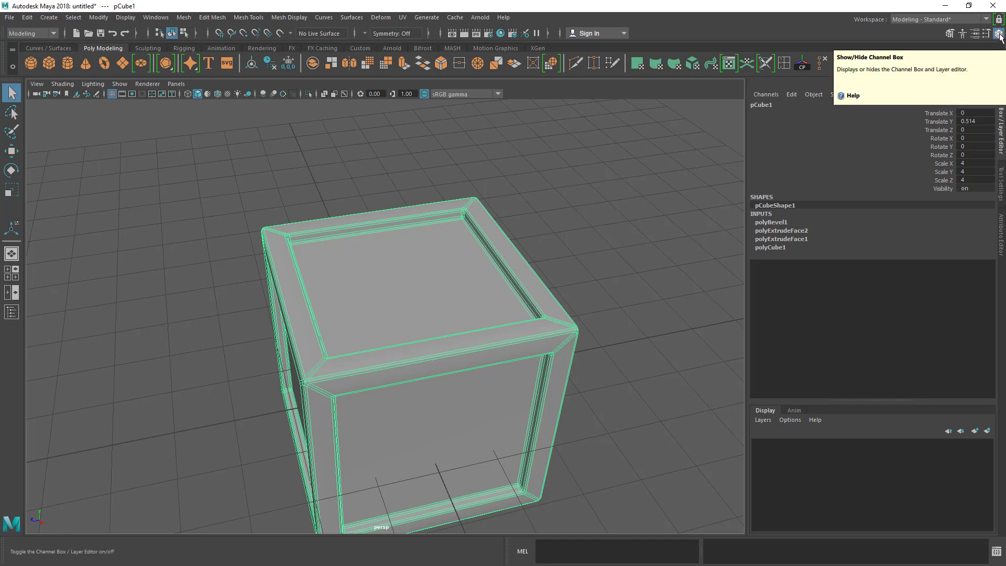
pyautogui.click(639, 186)
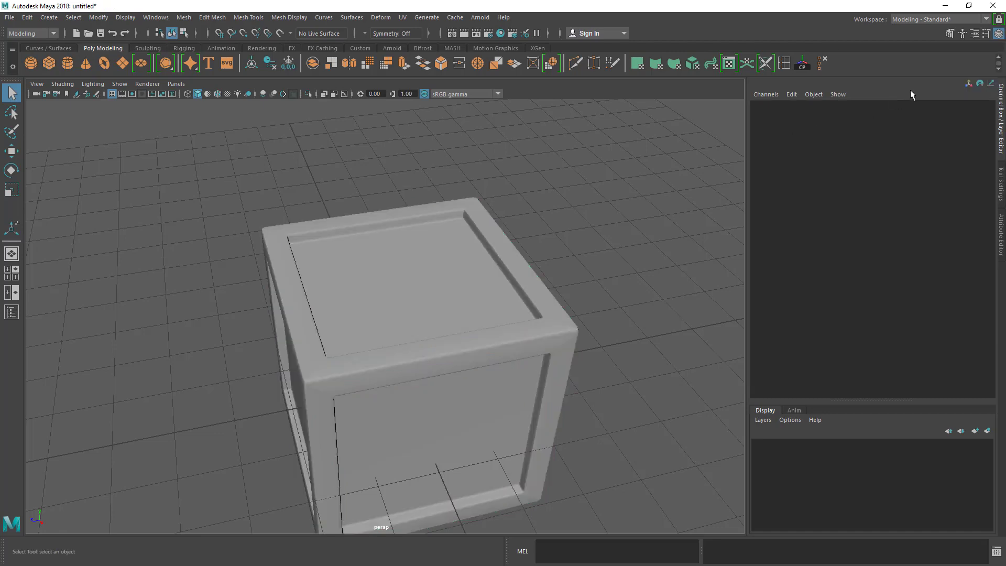
pyautogui.click(376, 266)
pyautogui.click(999, 34)
pyautogui.click(999, 33)
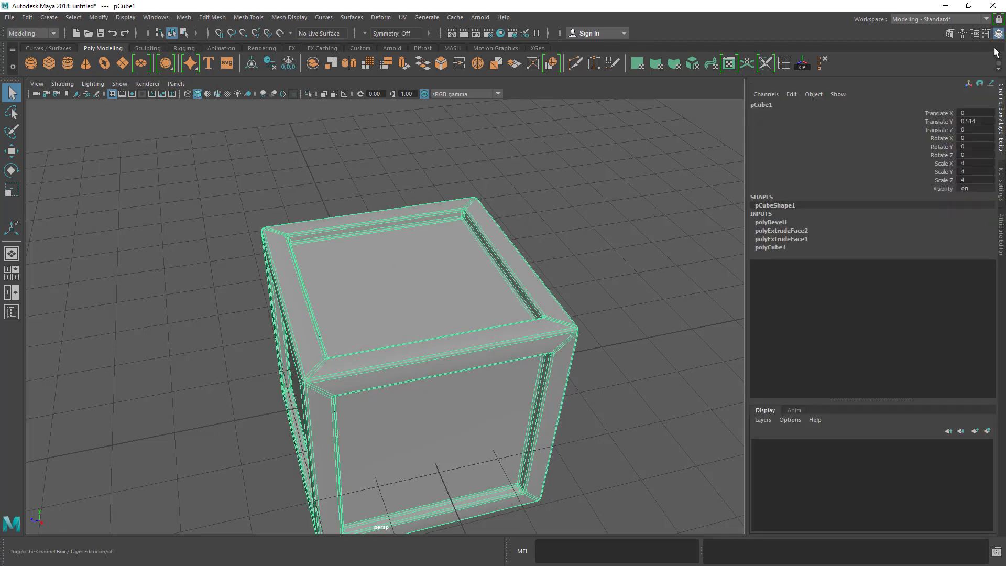
pyautogui.click(780, 220)
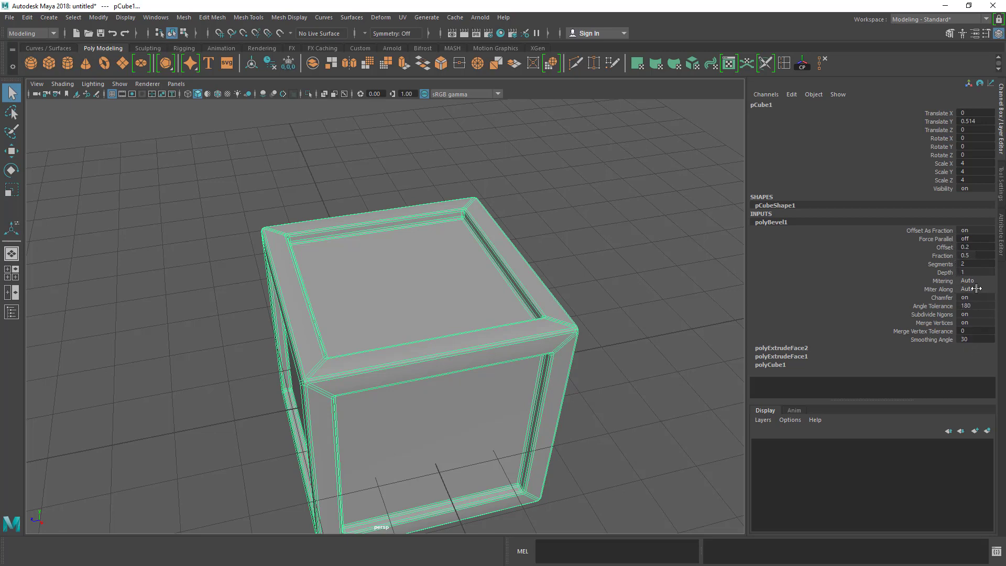
# Try other Offset and Fraction values on the crate's bevel, and undo the changes
pyautogui.click(945, 248)
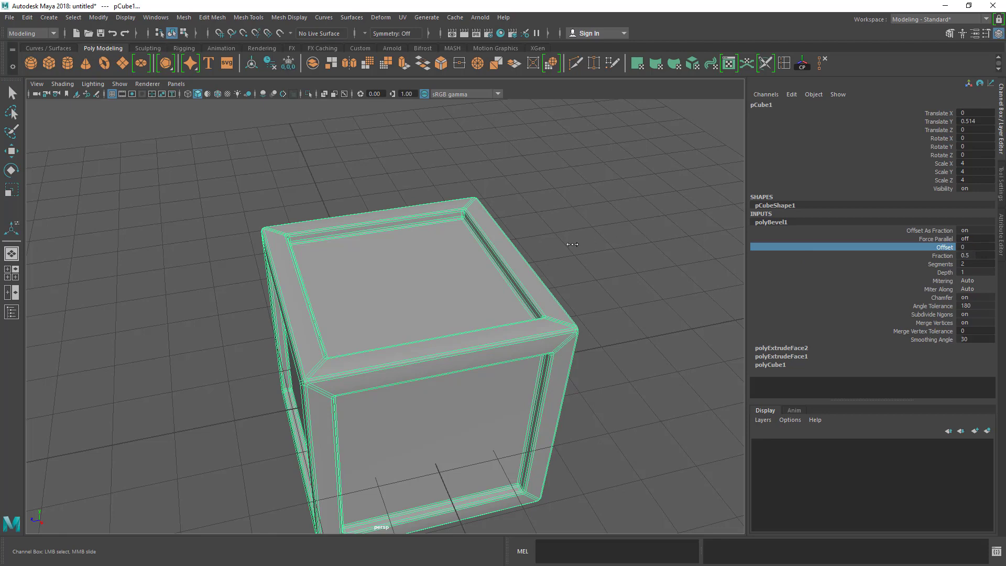
pyautogui.moveTo(572, 244); pyautogui.dragTo(635, 265, button='middle')
pyautogui.click(941, 256)
pyautogui.moveTo(701, 259); pyautogui.dragTo(674, 262, button='middle')
pyautogui.click(977, 249)
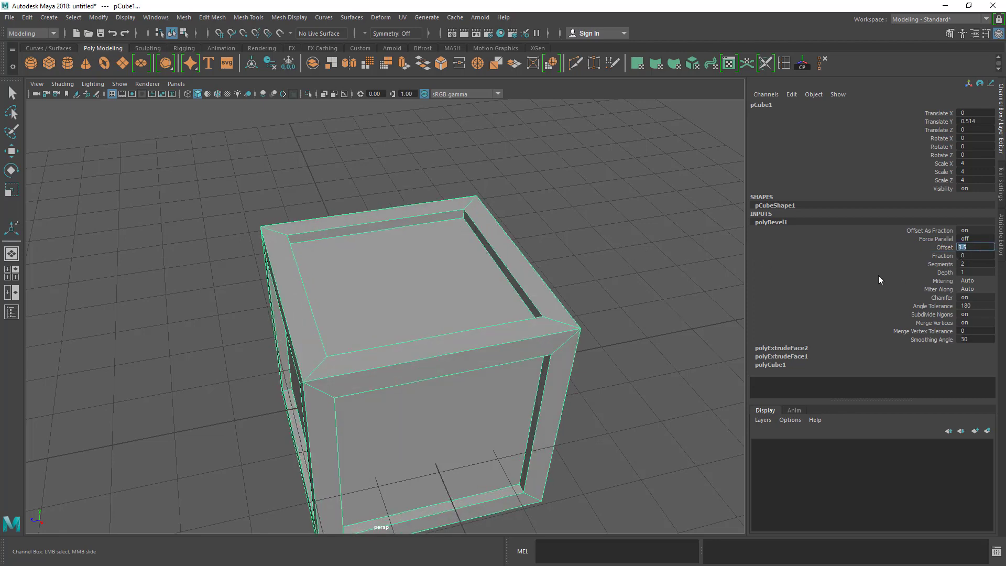
pyautogui.hotkey('ctrl', 'z')
pyautogui.hotkey('ctrl', 'z')
pyautogui.hotkey('ctrl', 'z')
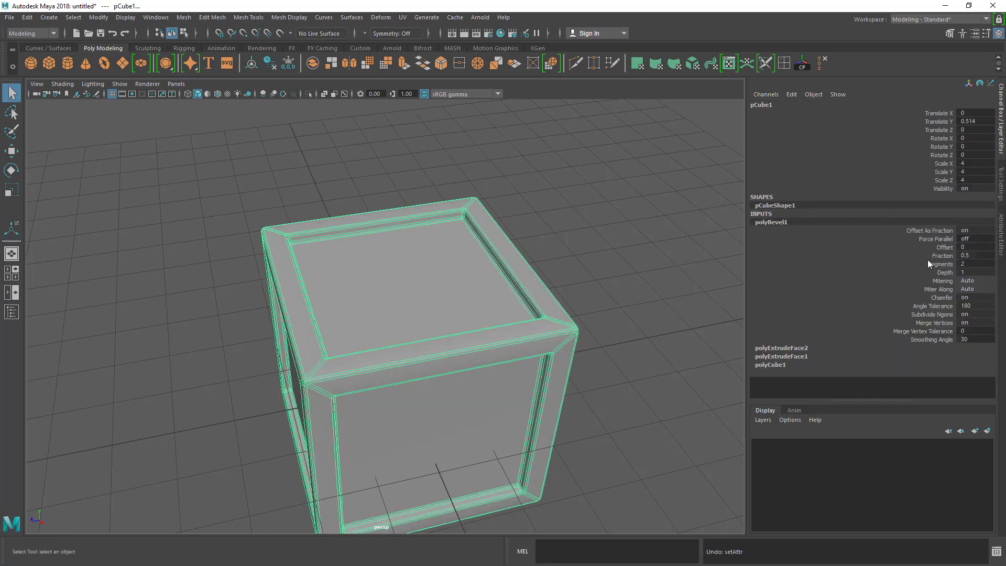
# Set the bevel's Fraction to 0.1
pyautogui.click(970, 256)
pyautogui.write('1')
pyautogui.press('Return')
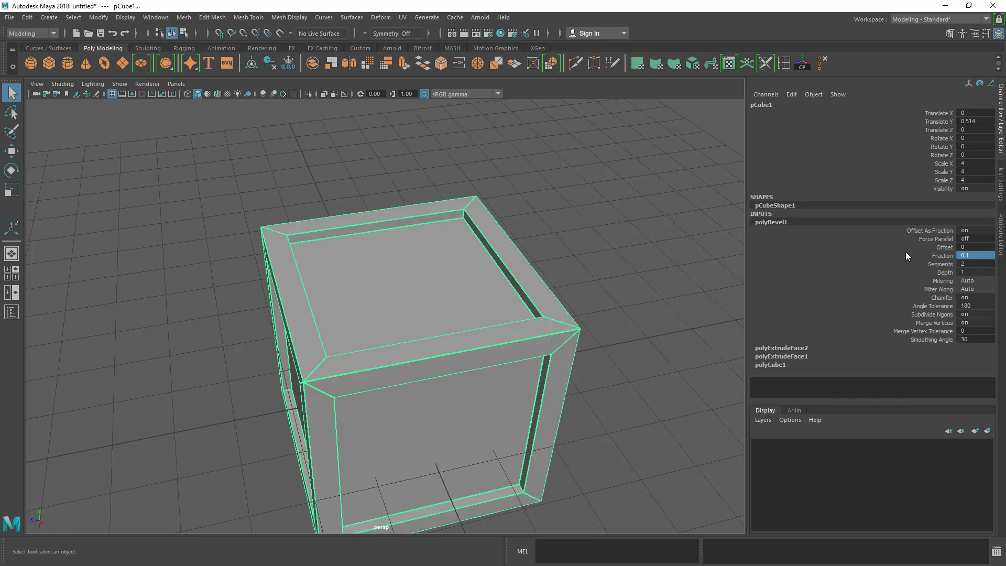
# Set the bevel's Fraction to 0.2 and deselect the crate
pyautogui.click(974, 247)
pyautogui.press('Tab')
pyautogui.press('BackSpace')
pyautogui.write('2')
pyautogui.press('Return')
pyautogui.moveTo(384, 282); pyautogui.dragTo(430, 268, button='right')
pyautogui.click(642, 257)
pyautogui.scroll(3, 651, 262)
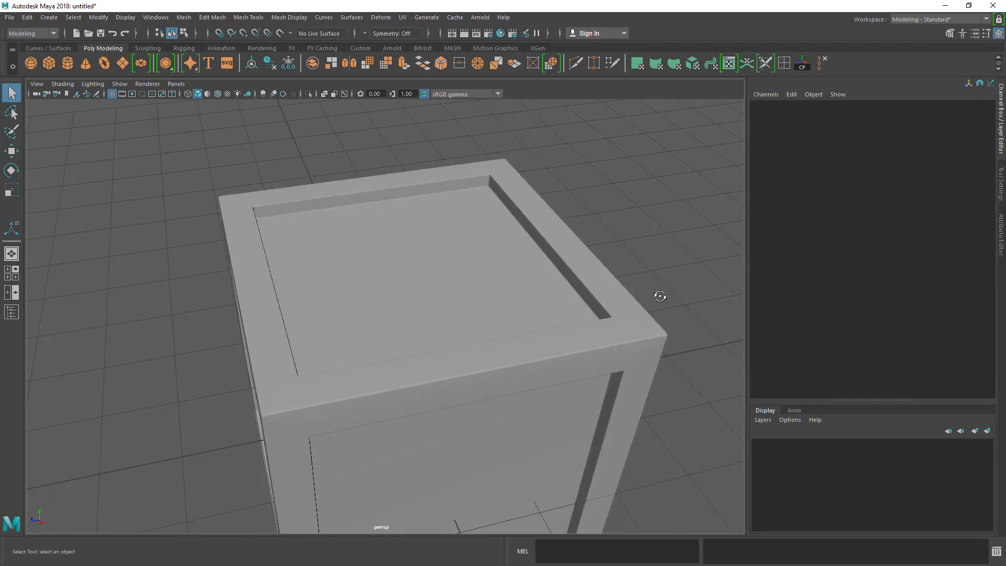
pyautogui.keyDown('alt'); pyautogui.moveTo(658, 294); pyautogui.dragTo(674, 281); pyautogui.keyUp('alt')
pyautogui.scroll(-3, 505, 330)
pyautogui.keyDown('alt'); pyautogui.moveTo(505, 330); pyautogui.dragTo(467, 249); pyautogui.keyUp('alt')
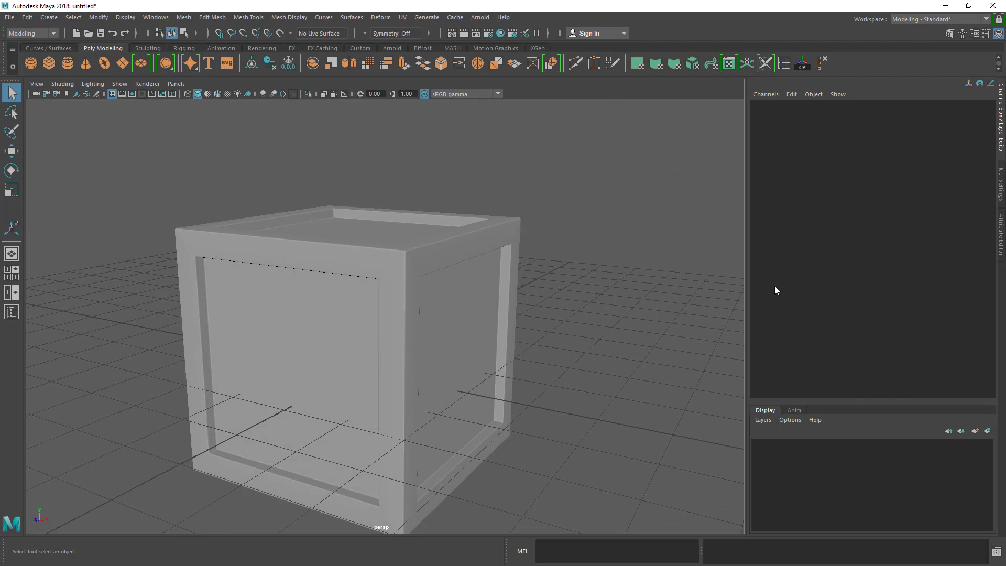
pyautogui.keyDown('alt'); pyautogui.moveTo(632, 309); pyautogui.dragTo(601, 324); pyautogui.keyUp('alt')
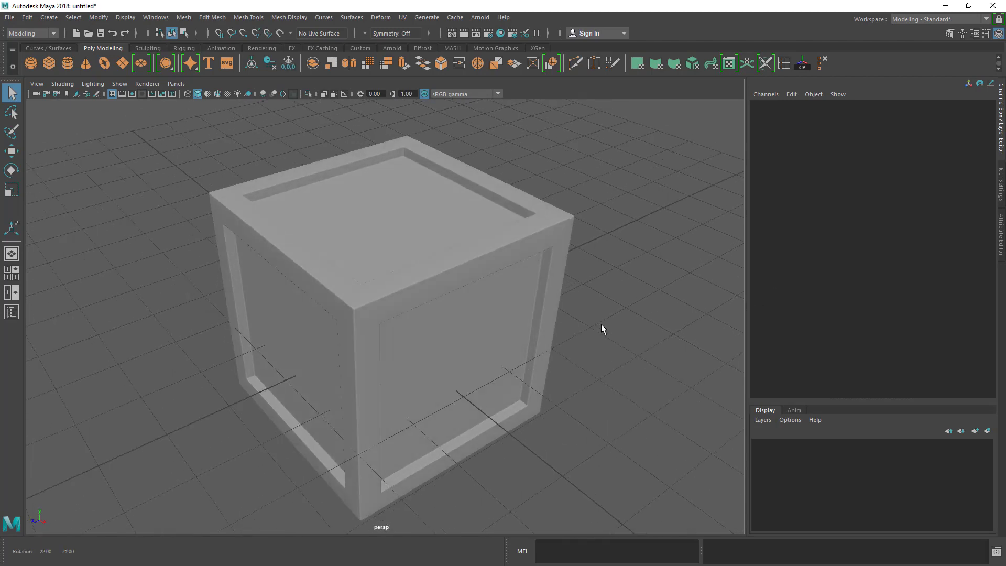
# Create a plain cube about 5.67 units from the crate along X, scaled to 4 on all three axes
pyautogui.click(48, 65)
pyautogui.scroll(-3, 358, 355)
pyautogui.press('w')
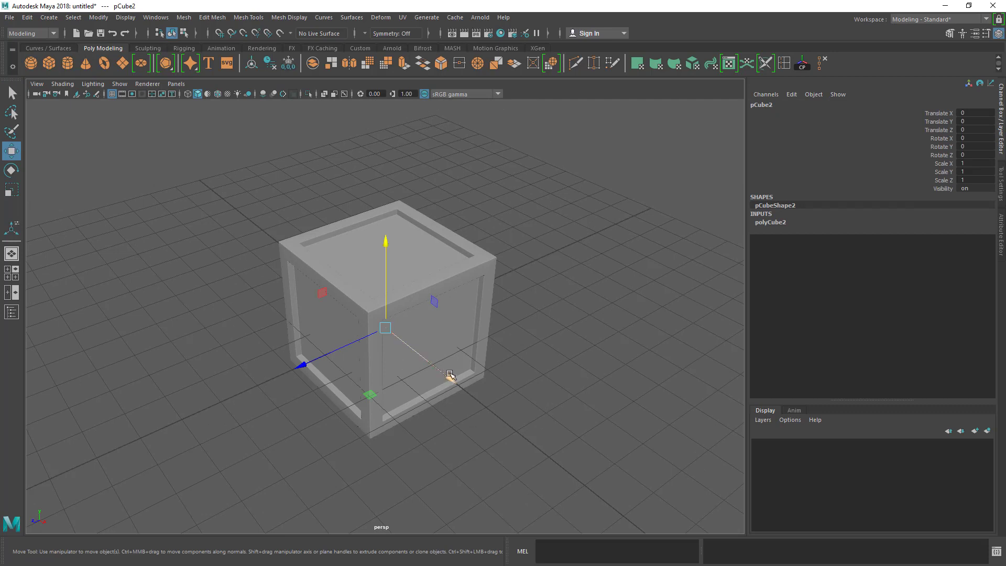
pyautogui.moveTo(449, 375); pyautogui.dragTo(602, 466)
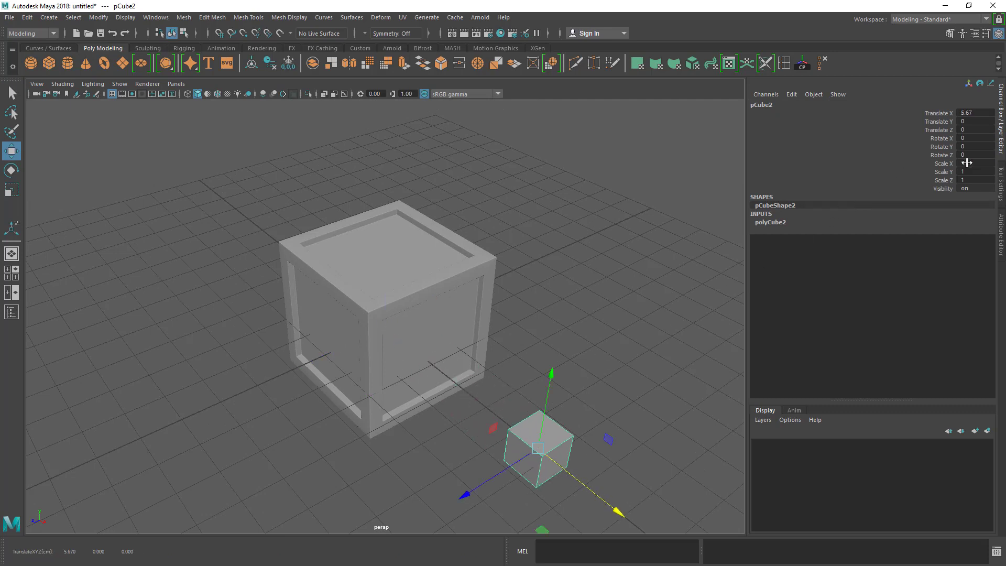
pyautogui.moveTo(966, 163); pyautogui.dragTo(965, 185)
pyautogui.write('4')
pyautogui.press('Return')
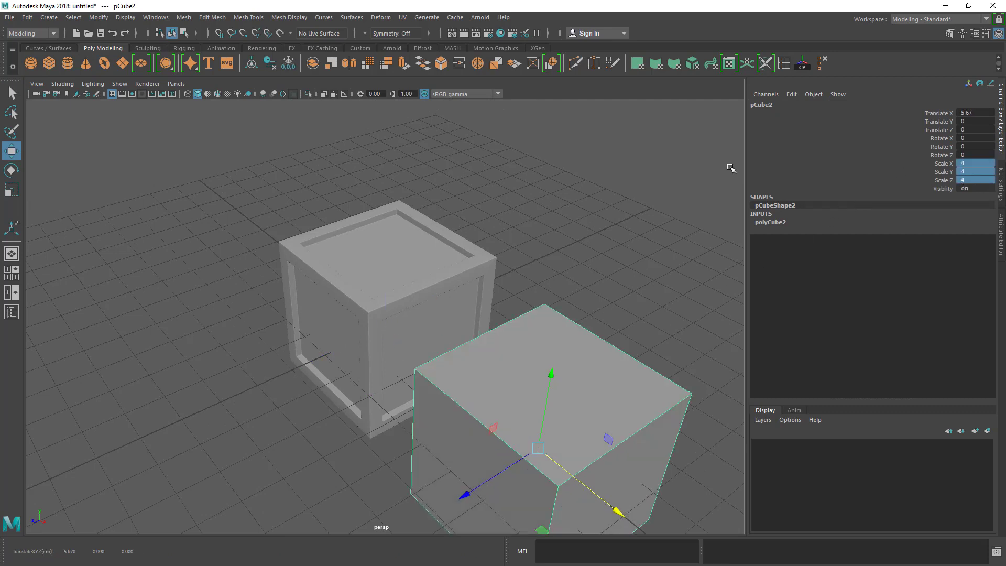
# Compare the plain cube's sharp edges with the crate's bevelled edges, and delete the plain cube
pyautogui.click(584, 169)
pyautogui.scroll(5, 600, 184)
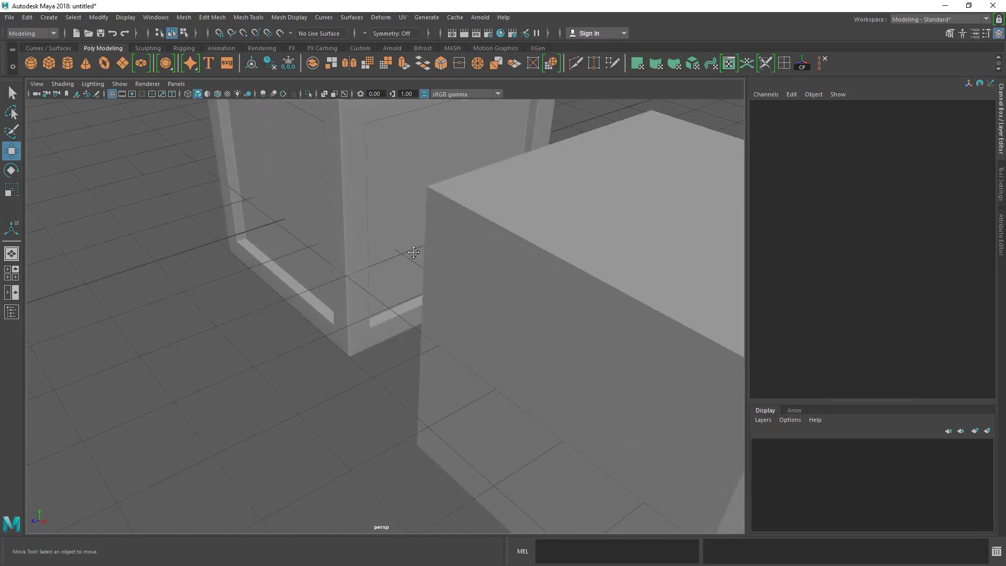
pyautogui.keyDown('alt'); pyautogui.moveTo(410, 253); pyautogui.dragTo(406, 299, button='middle'); pyautogui.keyUp('alt')
pyautogui.keyDown('alt'); pyautogui.moveTo(407, 299); pyautogui.dragTo(362, 278); pyautogui.keyUp('alt')
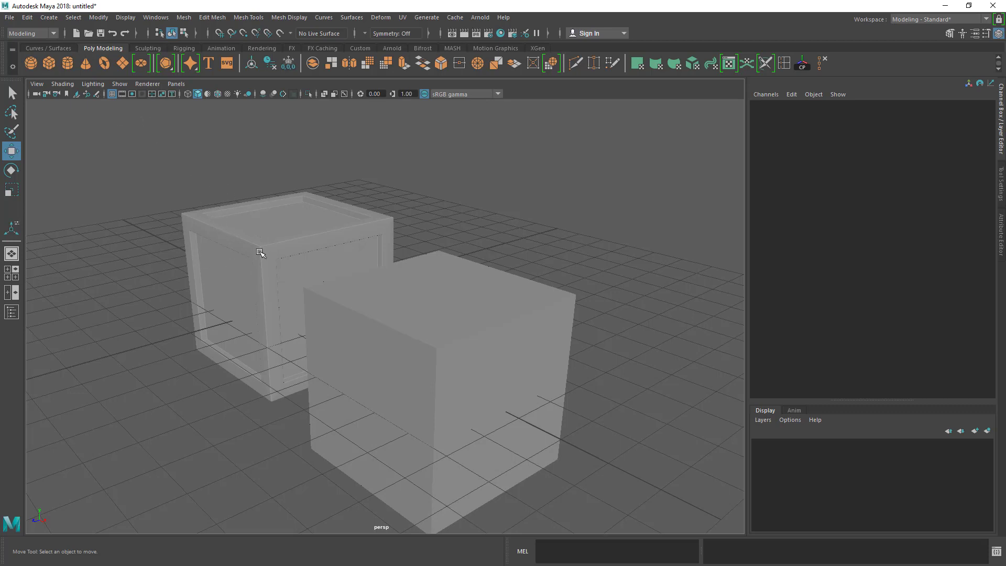
pyautogui.click(501, 331)
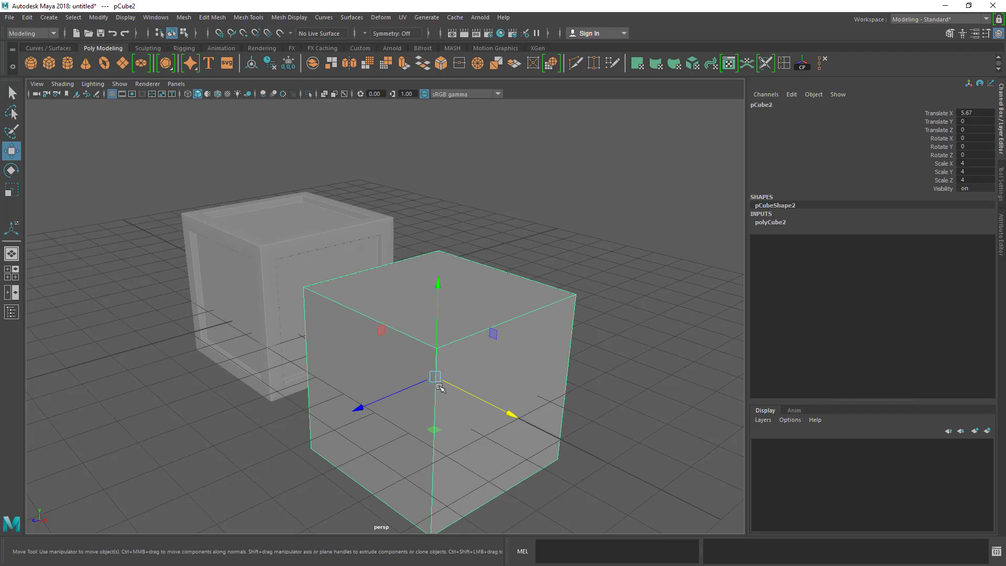
pyautogui.press('Delete')
# Examine the bevelled crate's edges and recesses from several angles, both selected and deselected
pyautogui.click(241, 236)
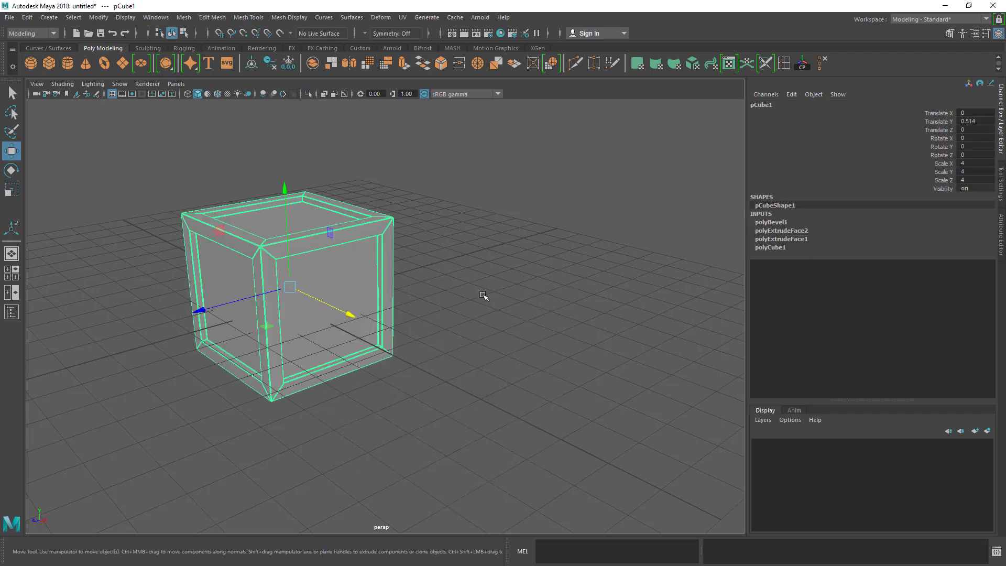
pyautogui.press('f')
pyautogui.click(201, 204)
pyautogui.scroll(5, 172, 265)
pyautogui.keyDown('alt'); pyautogui.moveTo(338, 211); pyautogui.dragTo(431, 251); pyautogui.keyUp('alt')
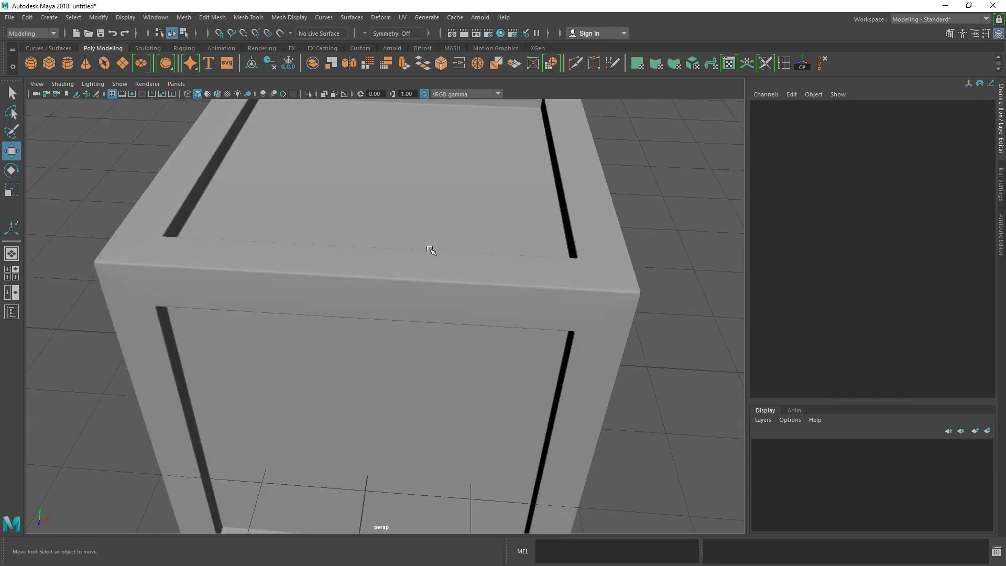
pyautogui.keyDown('alt'); pyautogui.moveTo(525, 175); pyautogui.dragTo(511, 286, button='middle'); pyautogui.keyUp('alt')
pyautogui.scroll(-4, 511, 286)
pyautogui.keyDown('alt'); pyautogui.moveTo(510, 279); pyautogui.dragTo(462, 253); pyautogui.keyUp('alt')
pyautogui.scroll(-3, 421, 314)
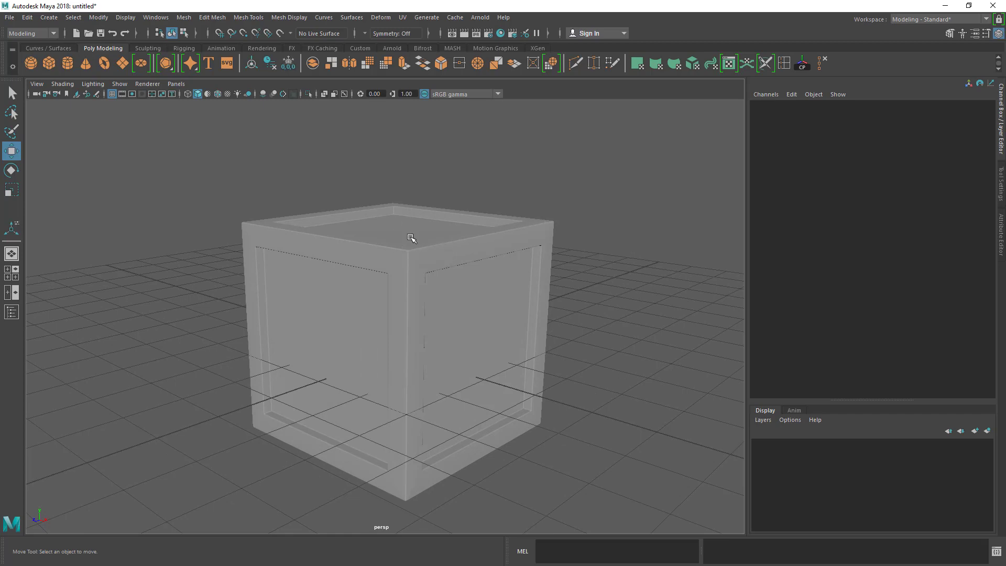
pyautogui.keyDown('alt'); pyautogui.moveTo(334, 254); pyautogui.dragTo(448, 210); pyautogui.keyUp('alt')
pyautogui.click(448, 211)
pyautogui.press('f')
pyautogui.keyDown('alt'); pyautogui.moveTo(449, 278); pyautogui.dragTo(514, 278); pyautogui.keyUp('alt')
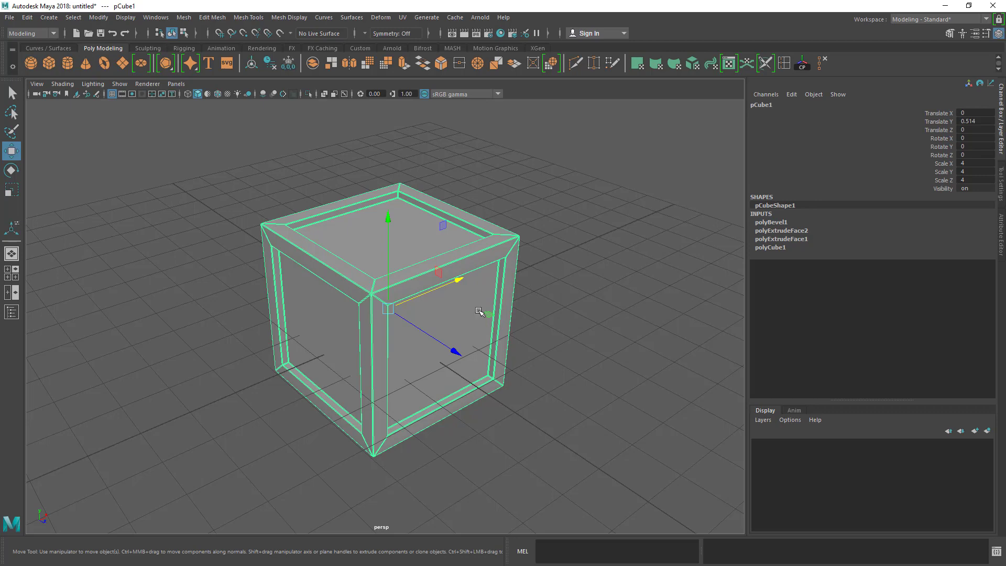
pyautogui.keyDown('alt'); pyautogui.moveTo(479, 312); pyautogui.dragTo(482, 308); pyautogui.keyUp('alt')
pyautogui.click(514, 297)
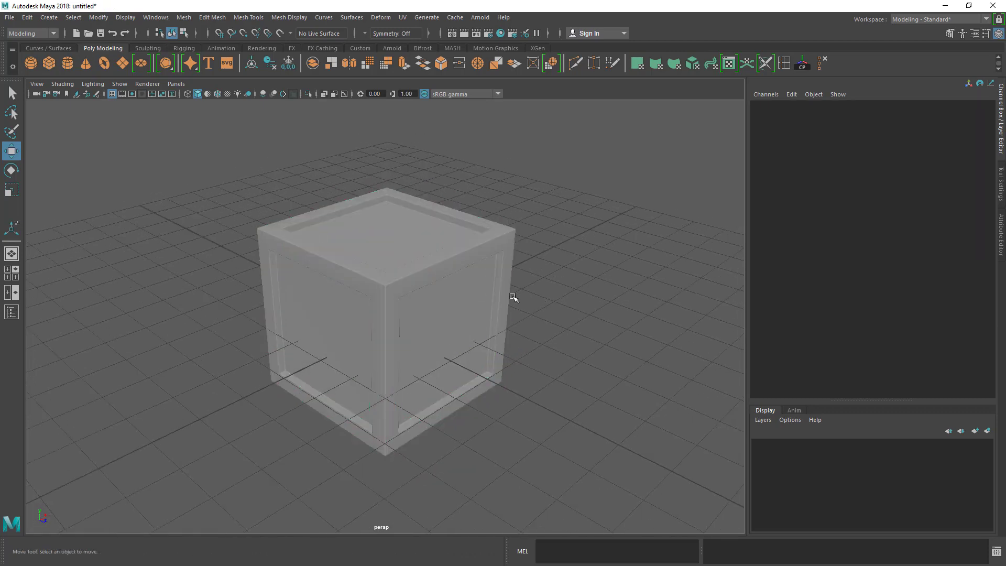